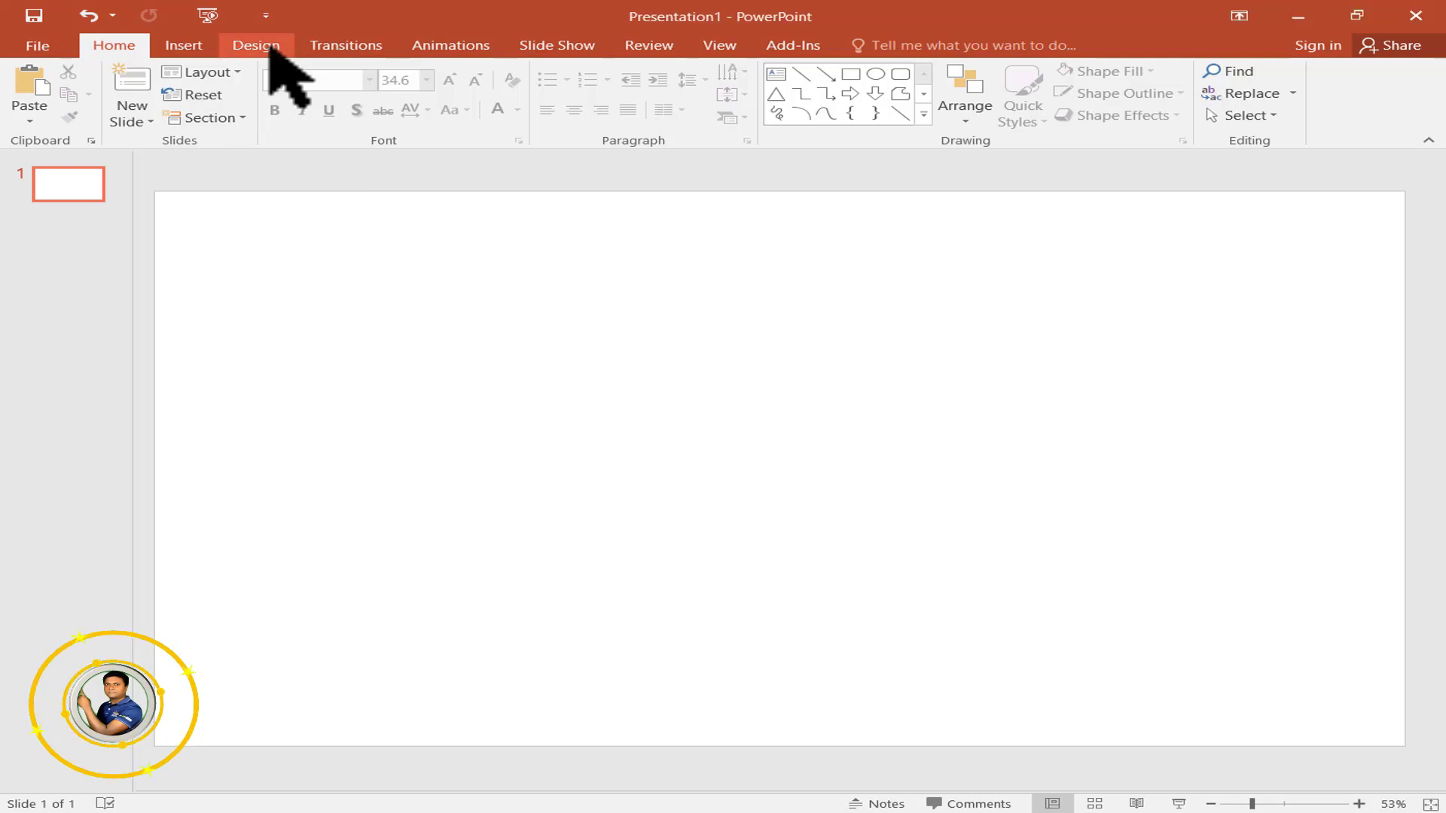
# Step: Change the slide size to a custom portrait 10.8 × 19.2 in page, choosing Ensure Fit
pyautogui.click(257, 45)
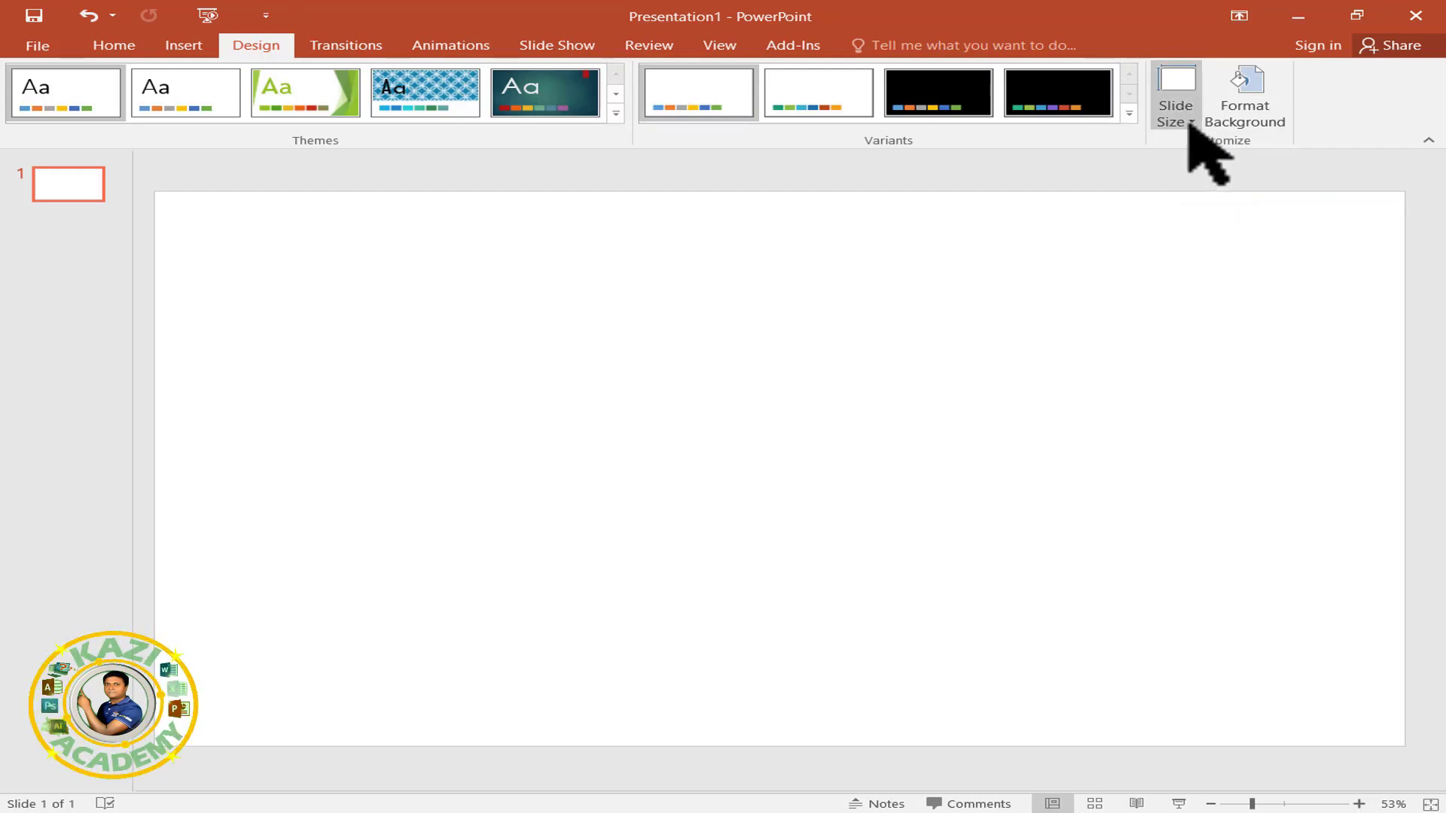
pyautogui.click(1189, 123)
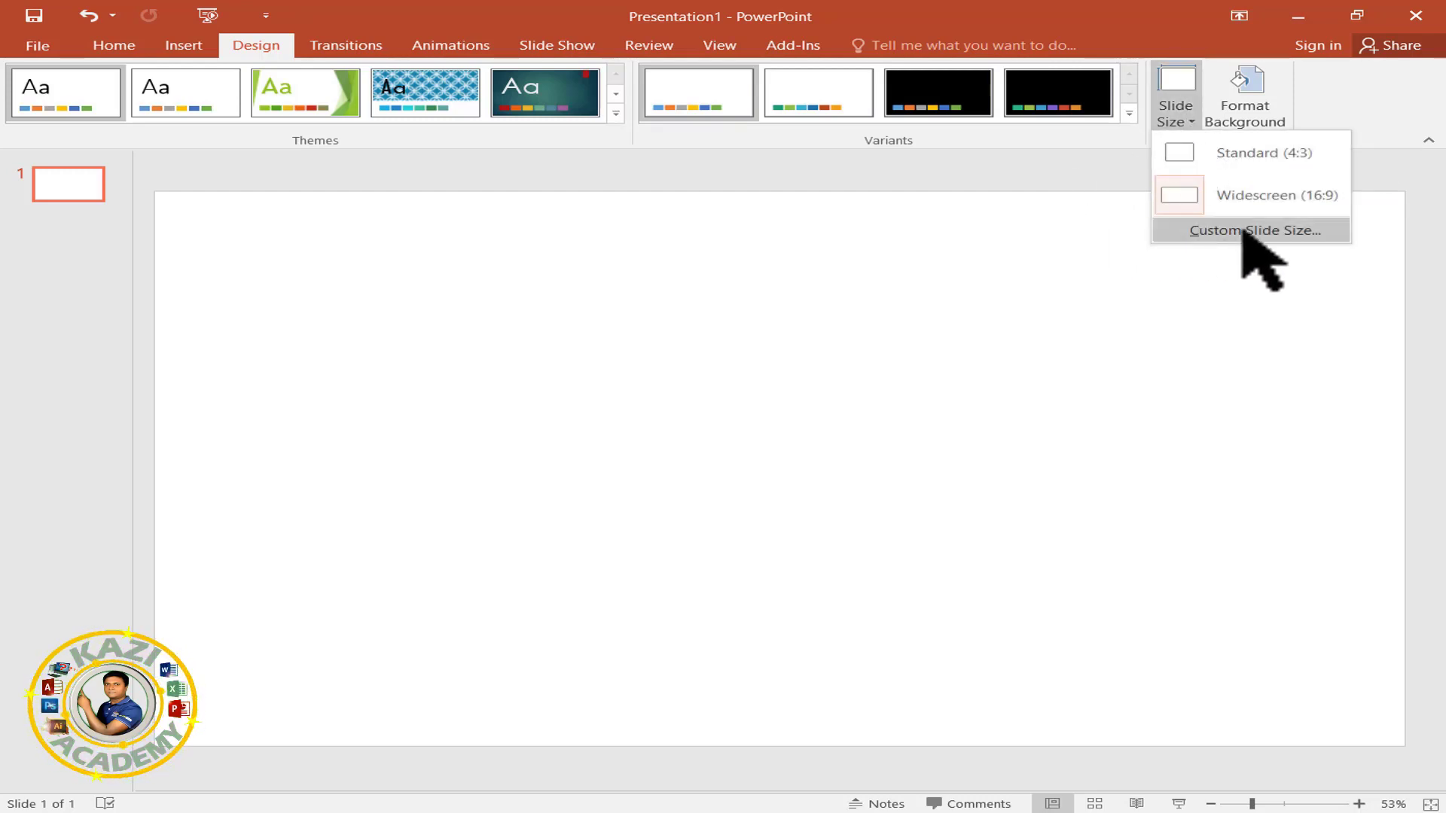
pyautogui.click(1284, 232)
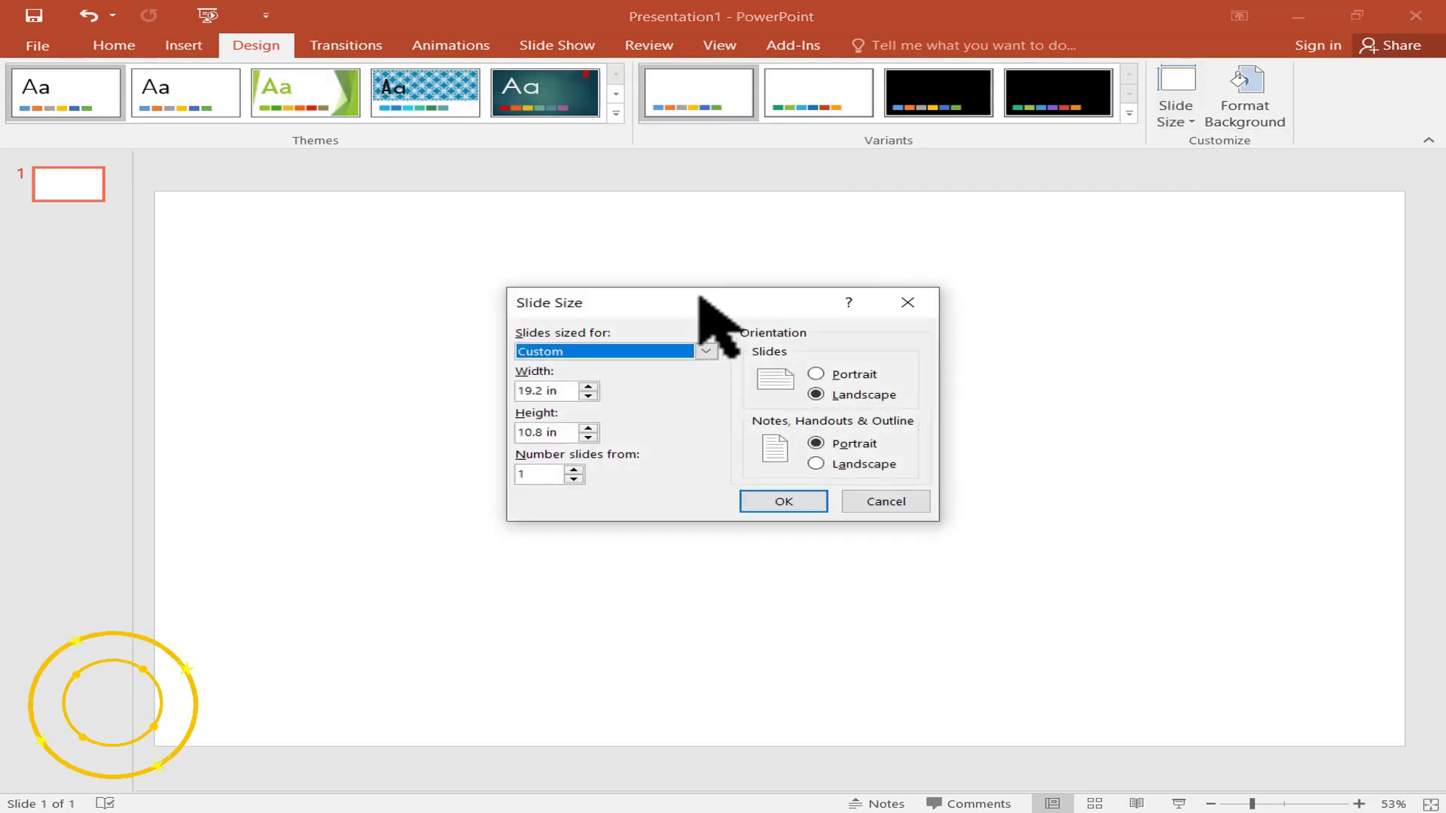
pyautogui.moveTo(697, 293); pyautogui.dragTo(844, 237)
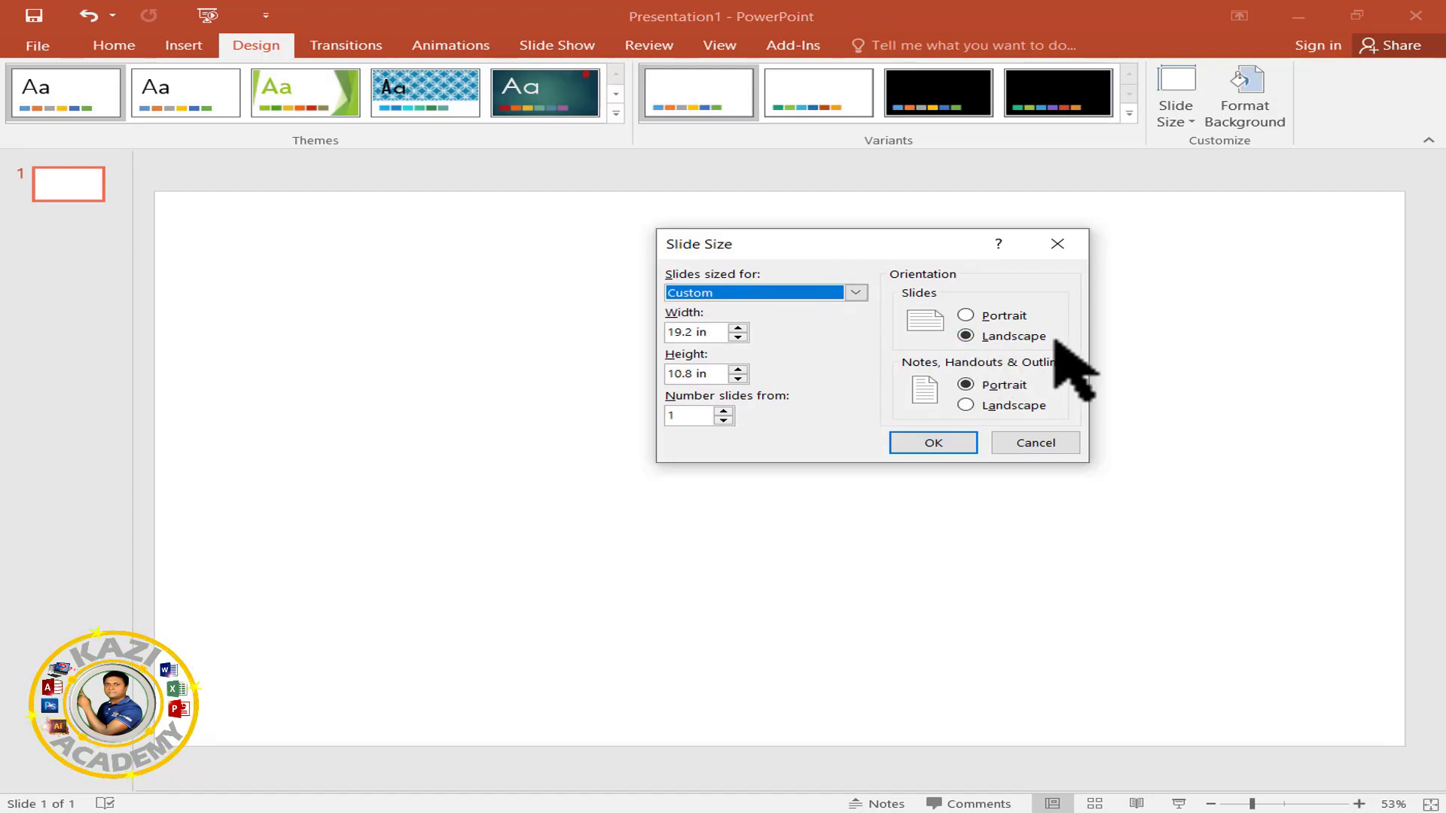
pyautogui.click(965, 316)
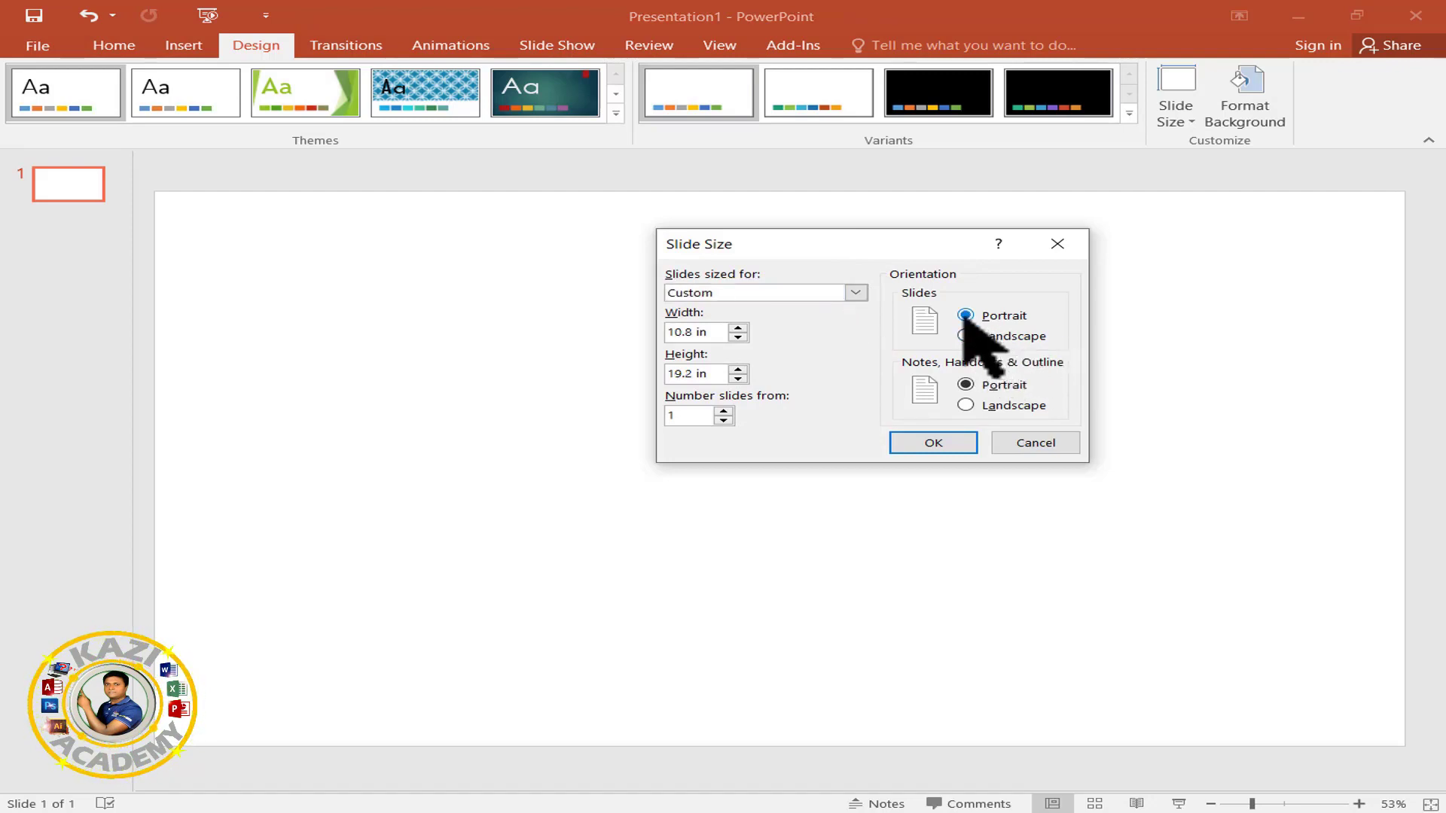
pyautogui.click(940, 445)
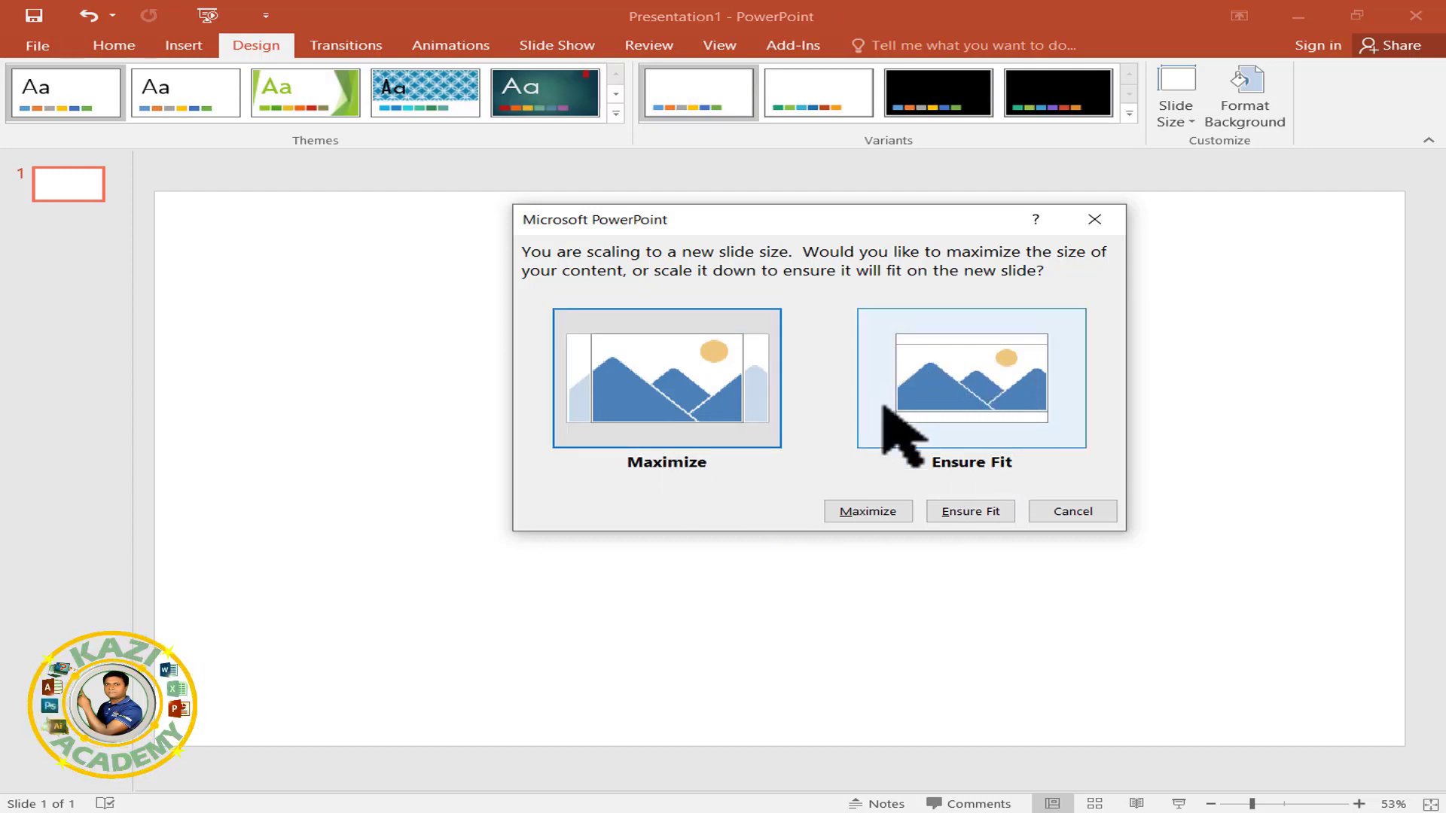
pyautogui.click(980, 381)
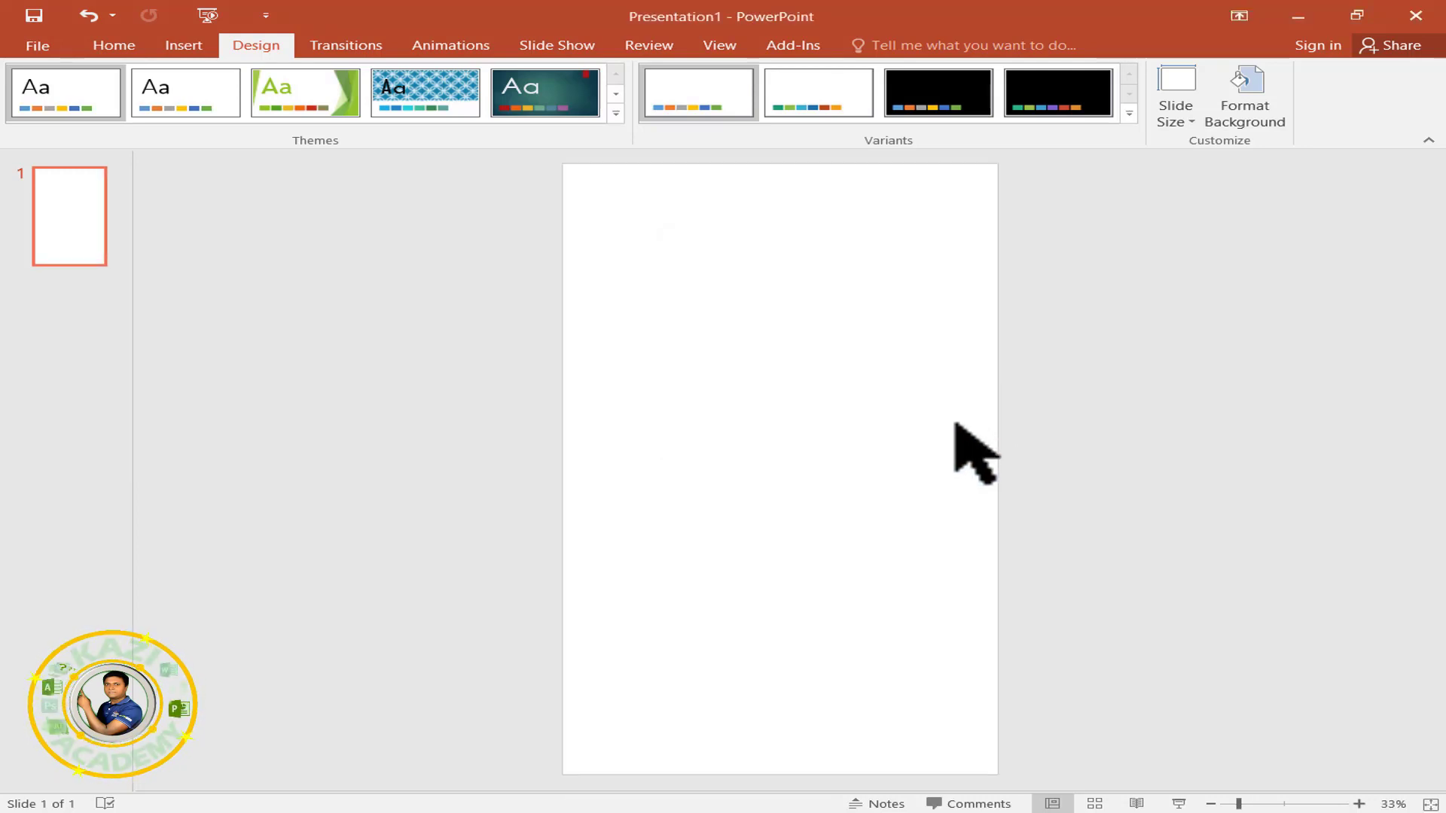
pyautogui.scroll(5, 955, 426)
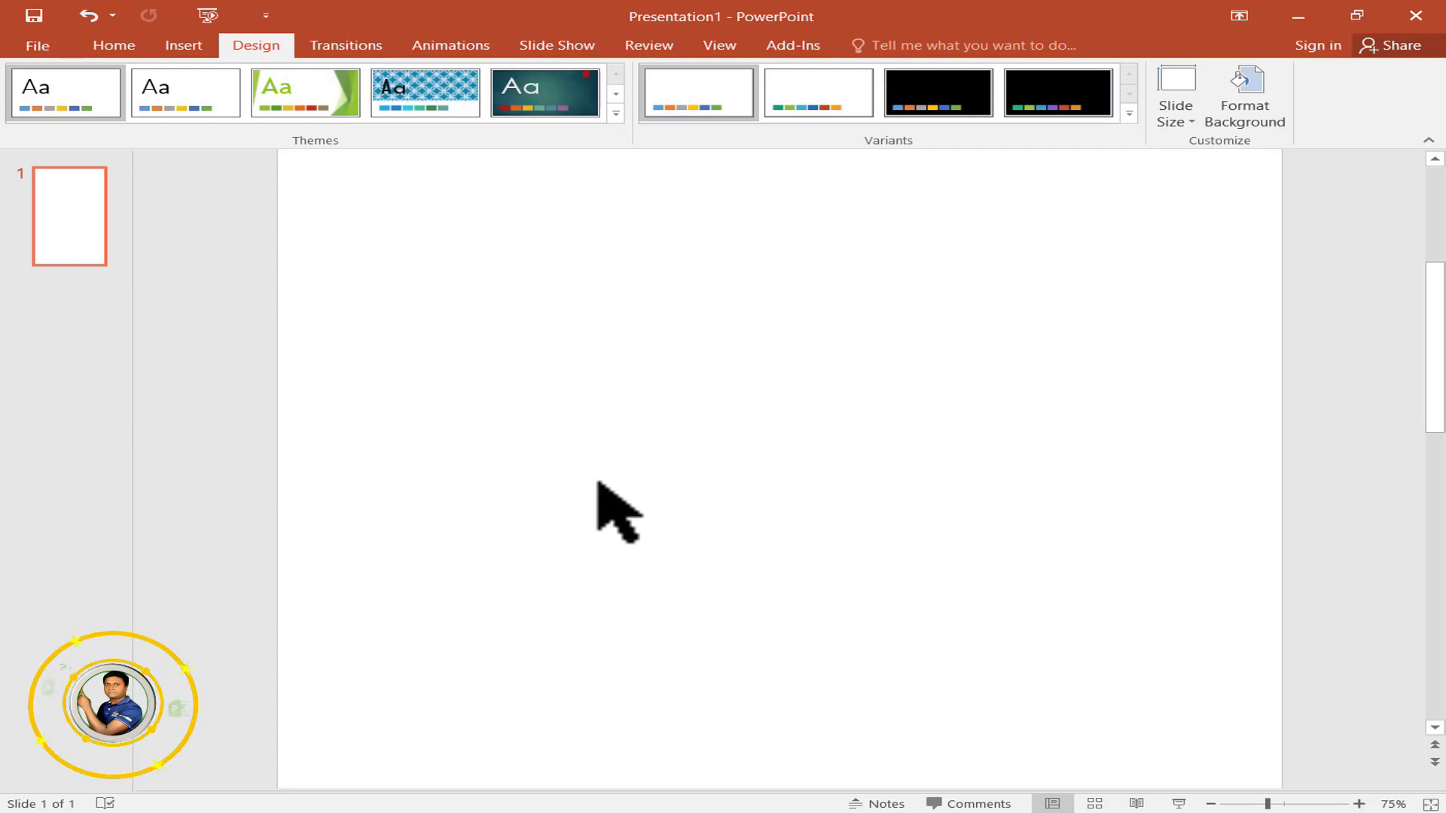
# Step: Insert a new blank Microsoft Word Document object onto the portrait slide
pyautogui.click(184, 46)
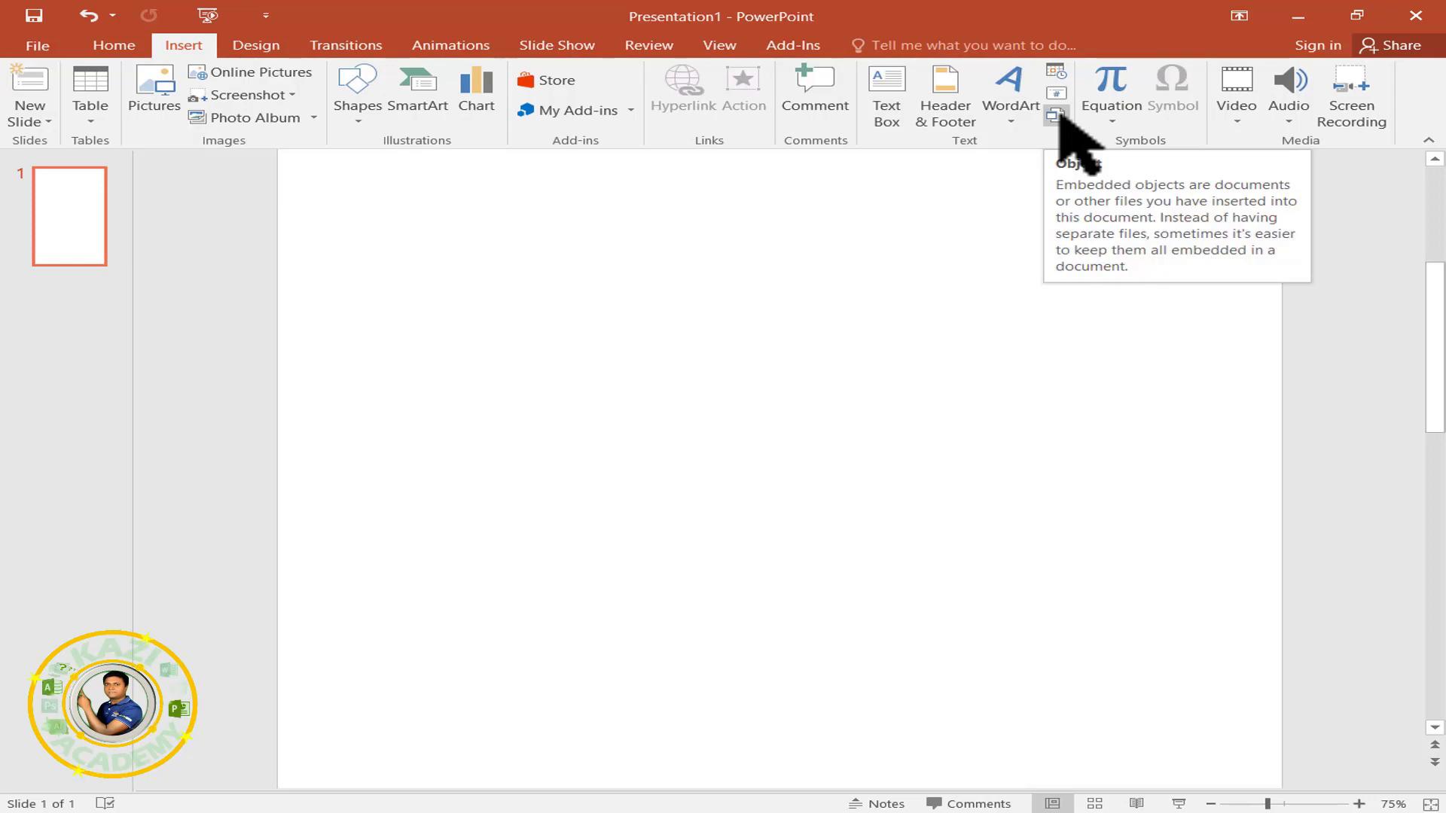
pyautogui.click(1057, 116)
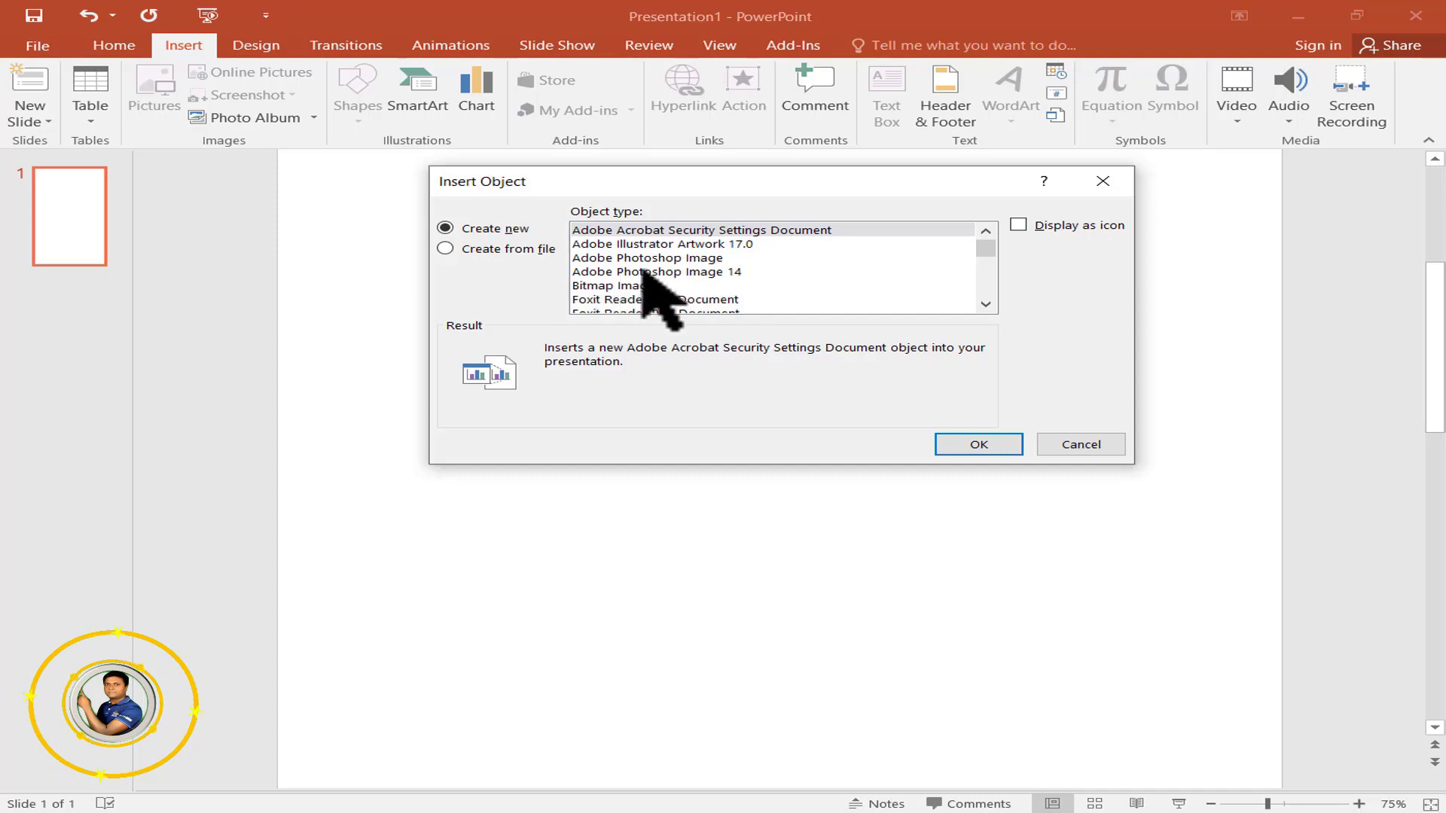
pyautogui.scroll(-1, 763, 292)
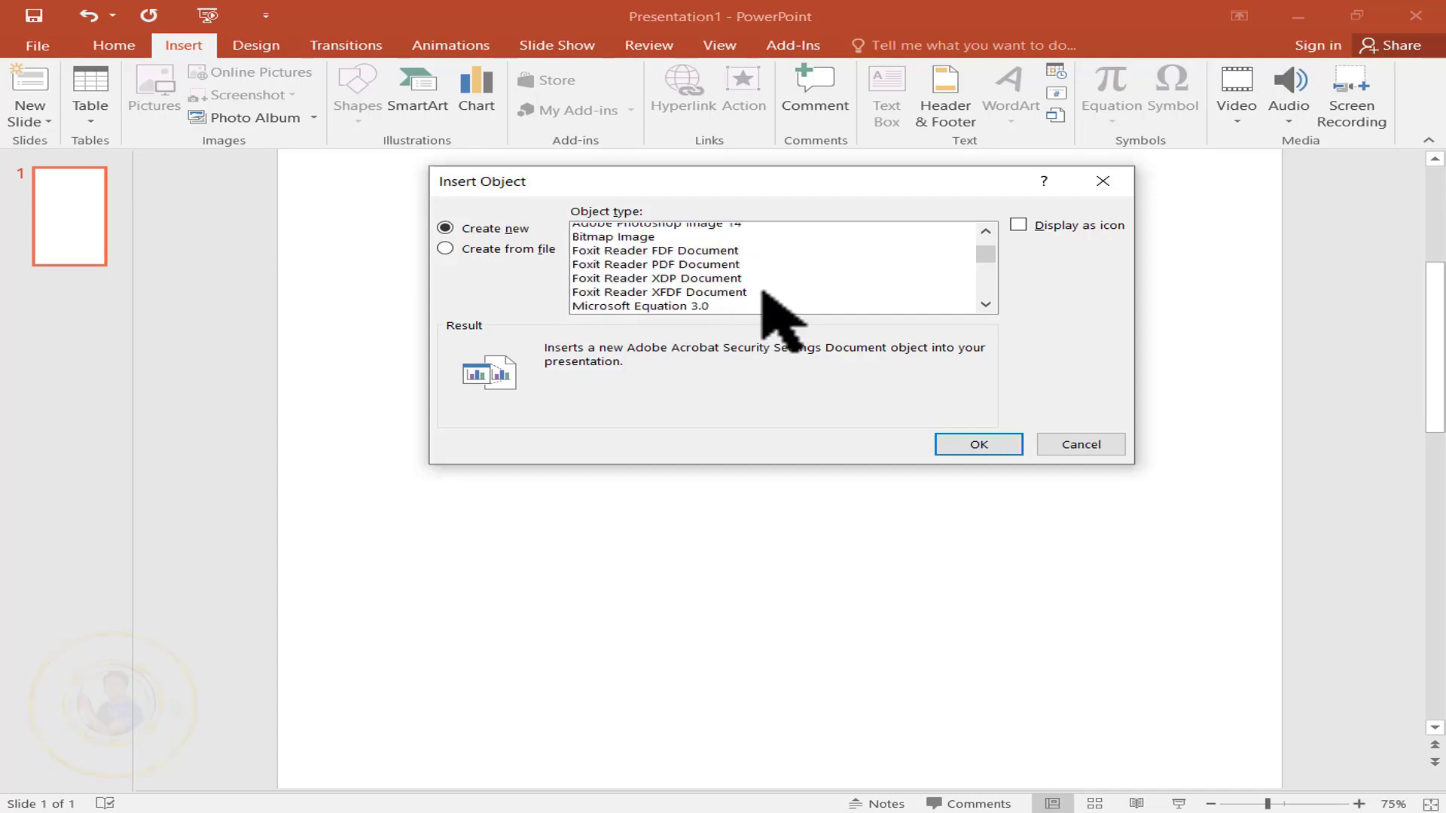
pyautogui.scroll(-1, 763, 292)
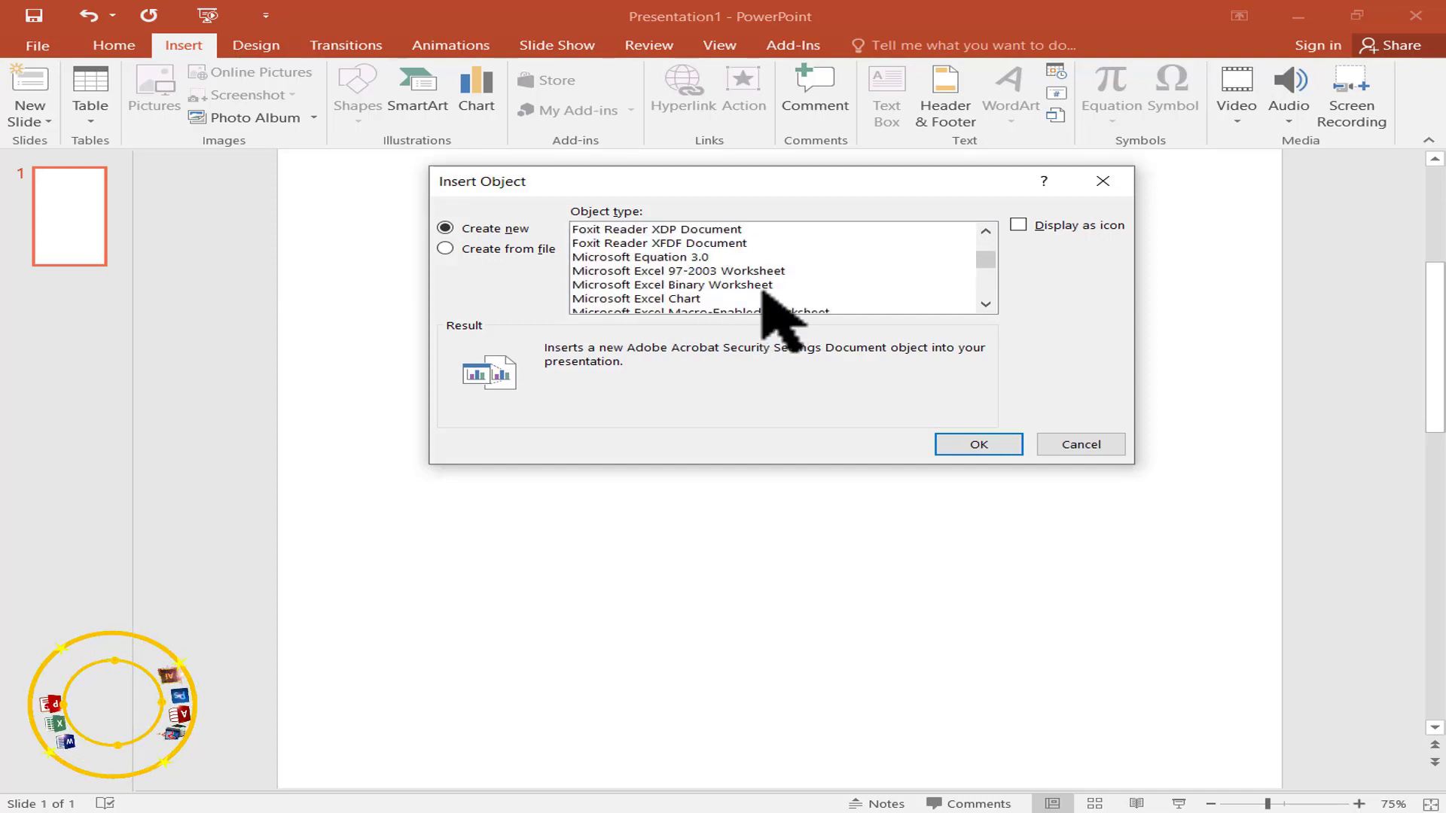
pyautogui.scroll(-2, 763, 295)
pyautogui.scroll(-2, 764, 298)
pyautogui.scroll(-1, 768, 305)
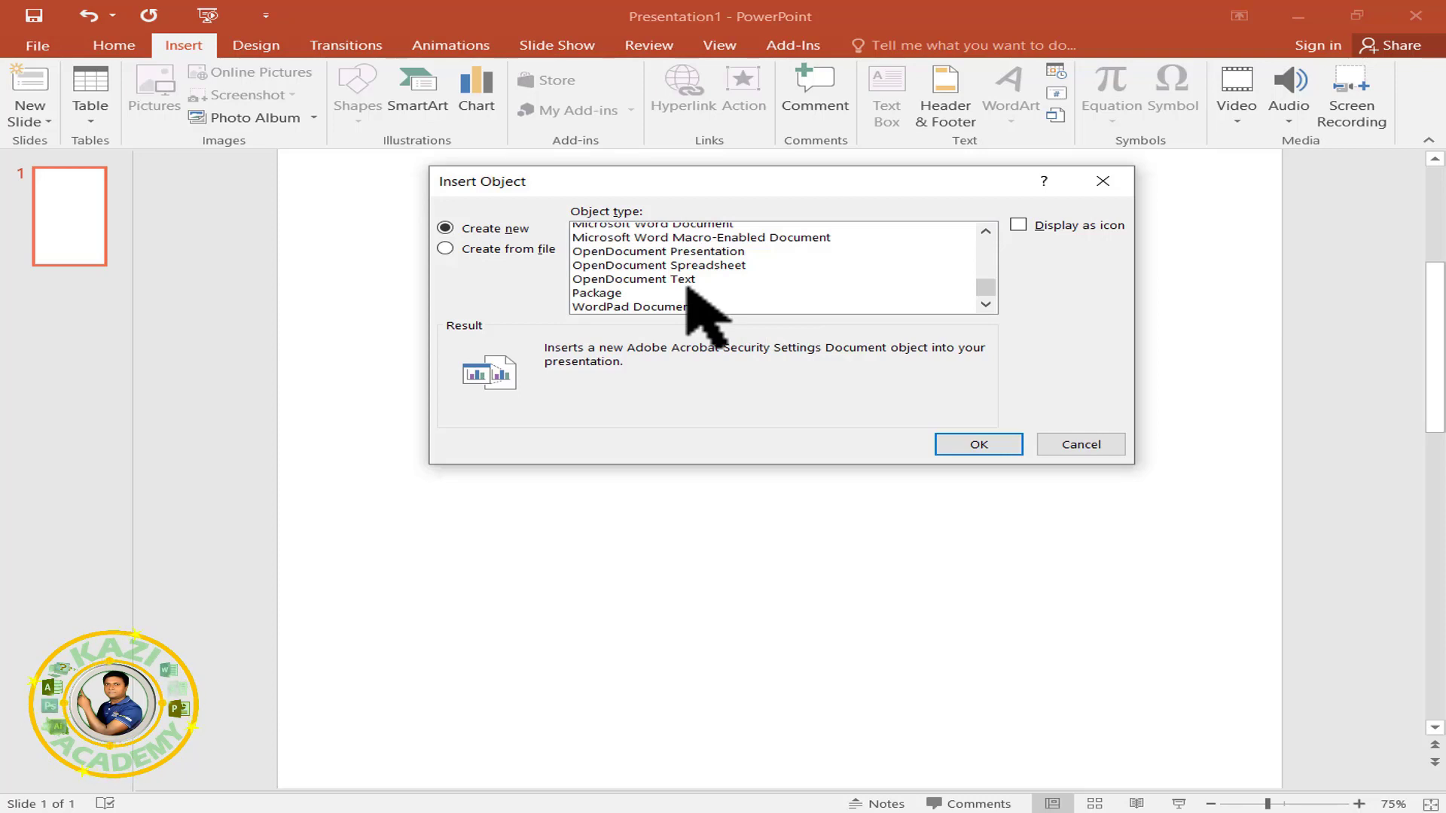
pyautogui.scroll(1, 687, 288)
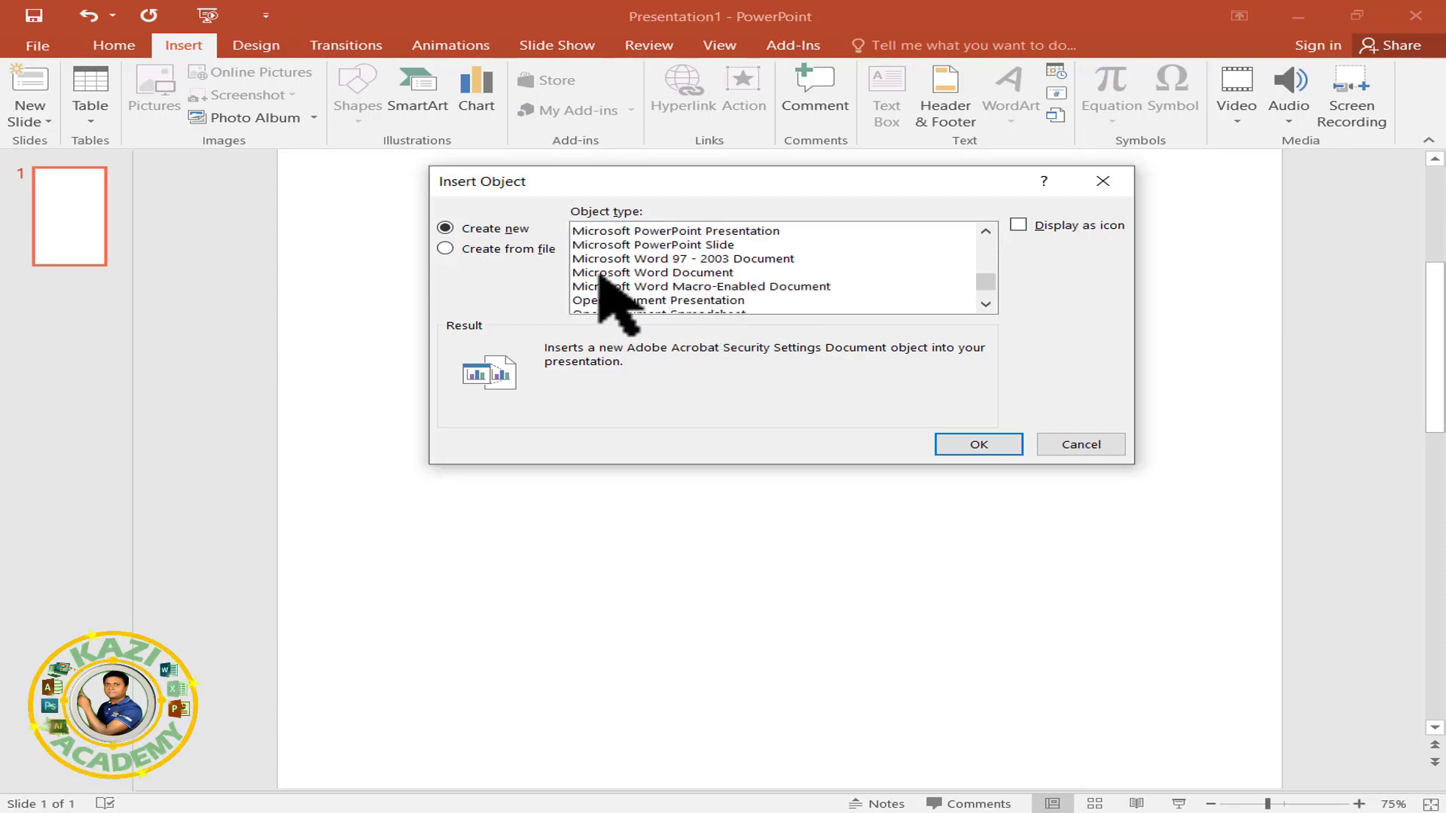
pyautogui.click(687, 273)
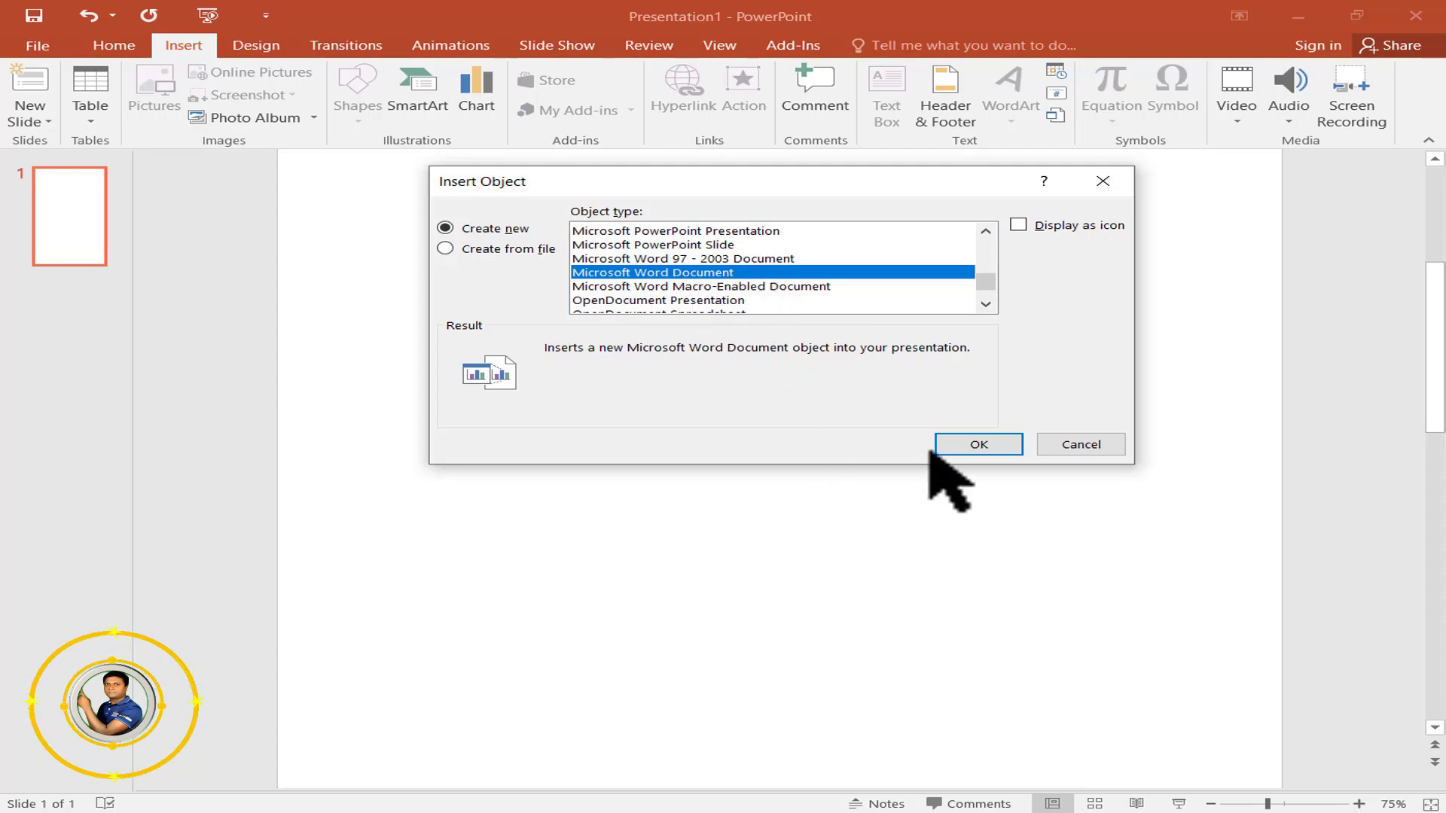
pyautogui.click(976, 444)
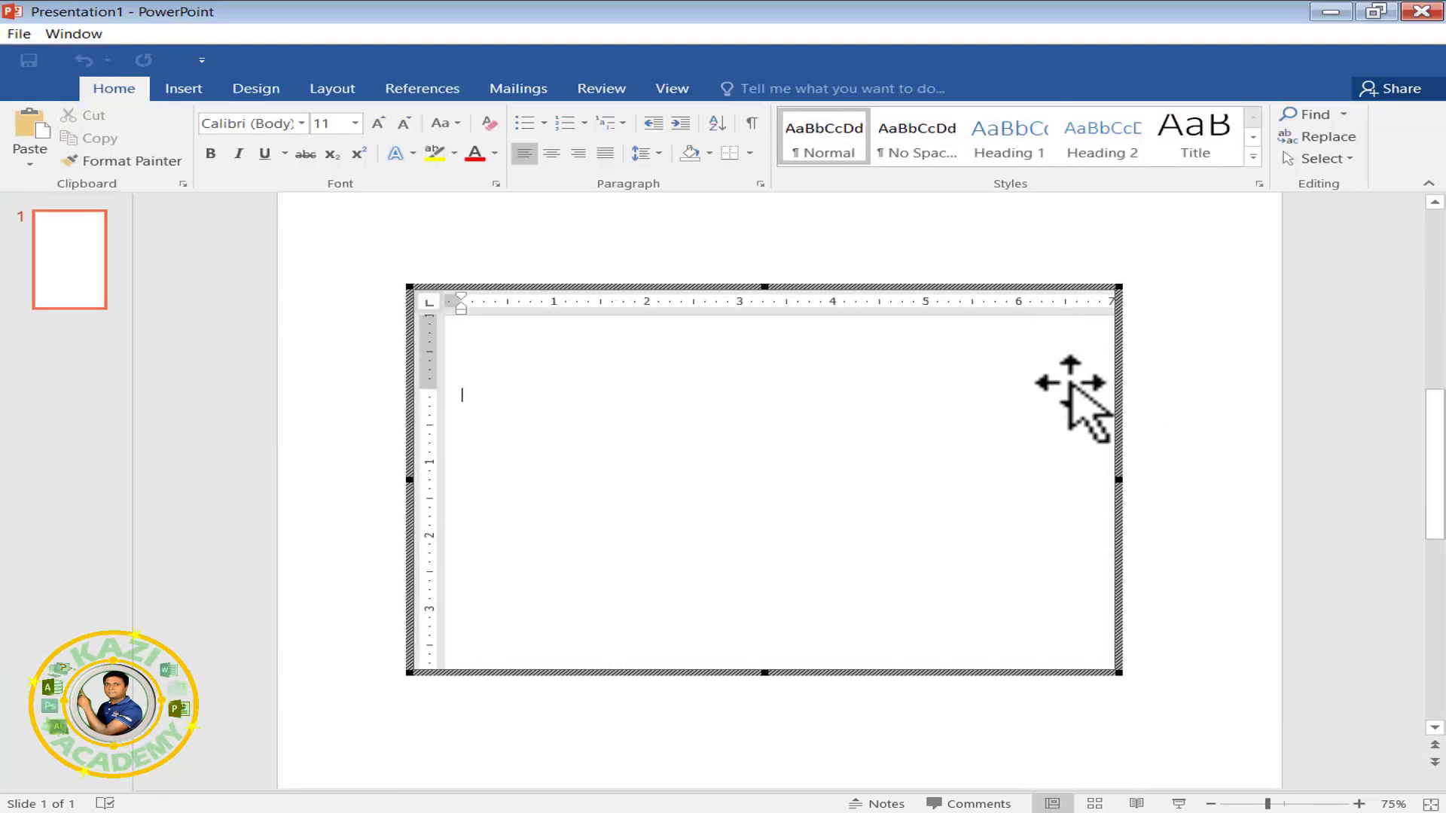
# Step: Leave the embedded Word editing, cancel the close prompt, and delete the empty object
pyautogui.moveTo(1066, 290); pyautogui.dragTo(1028, 279)
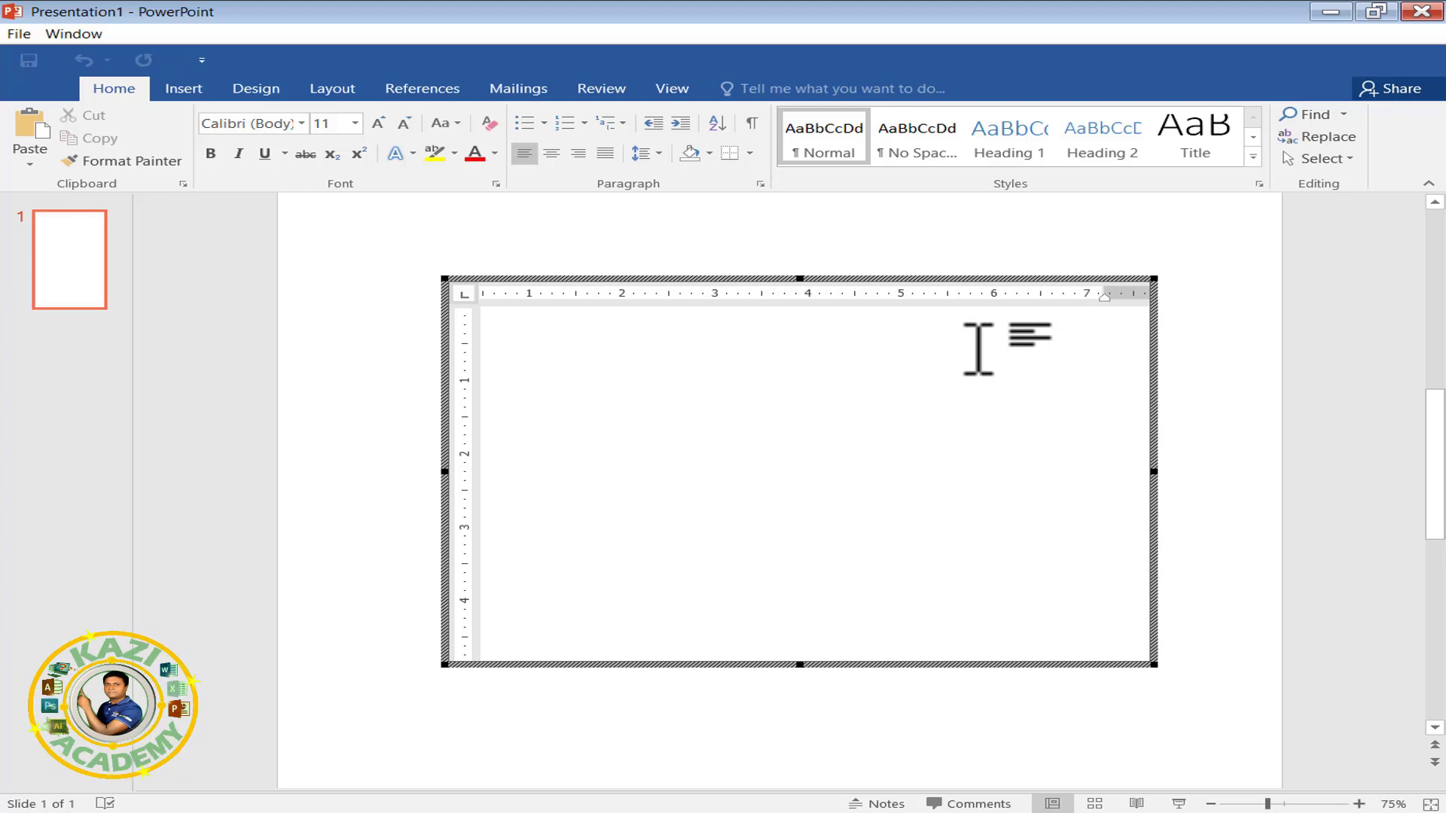
pyautogui.click(1422, 10)
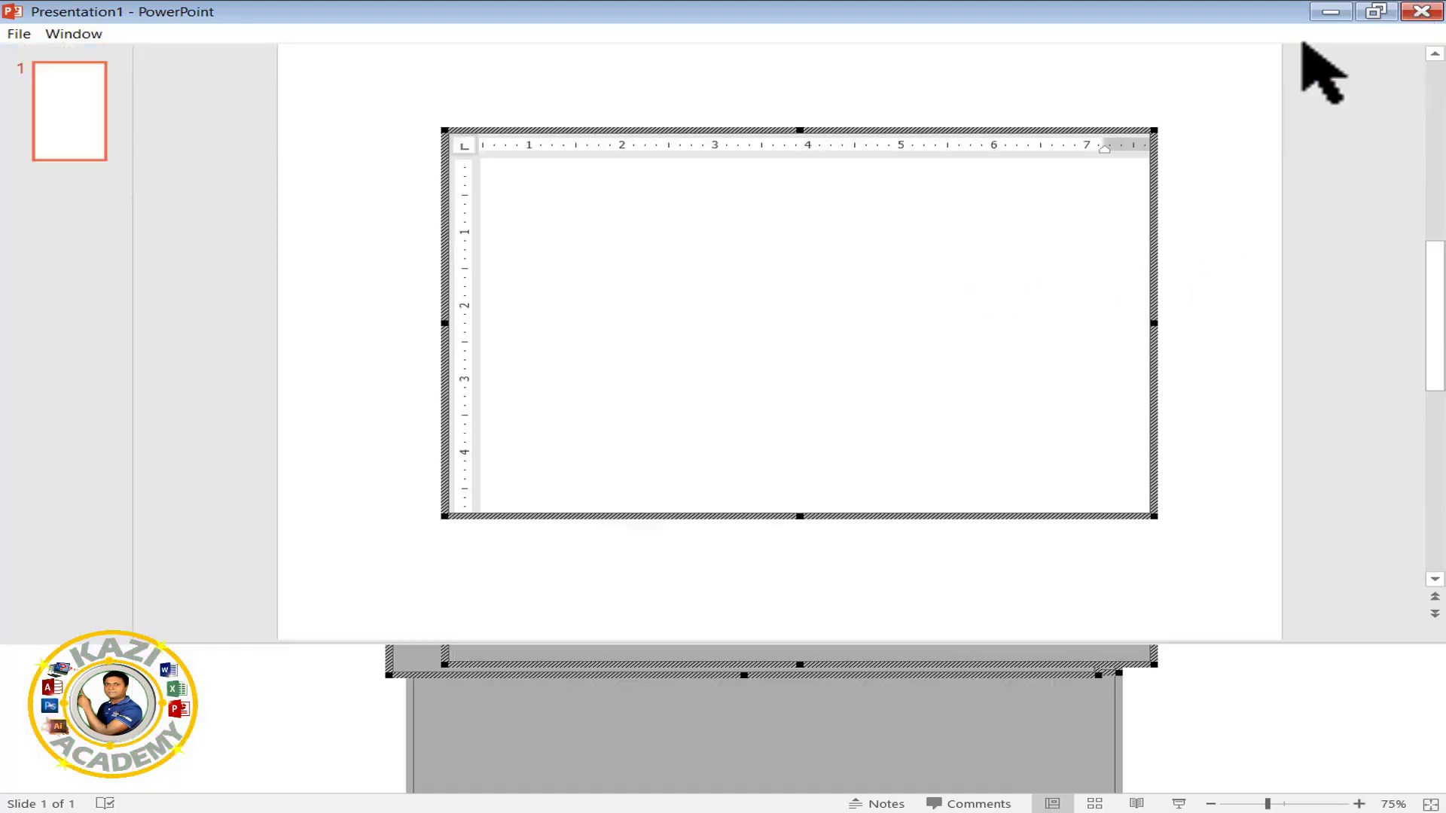
pyautogui.click(805, 456)
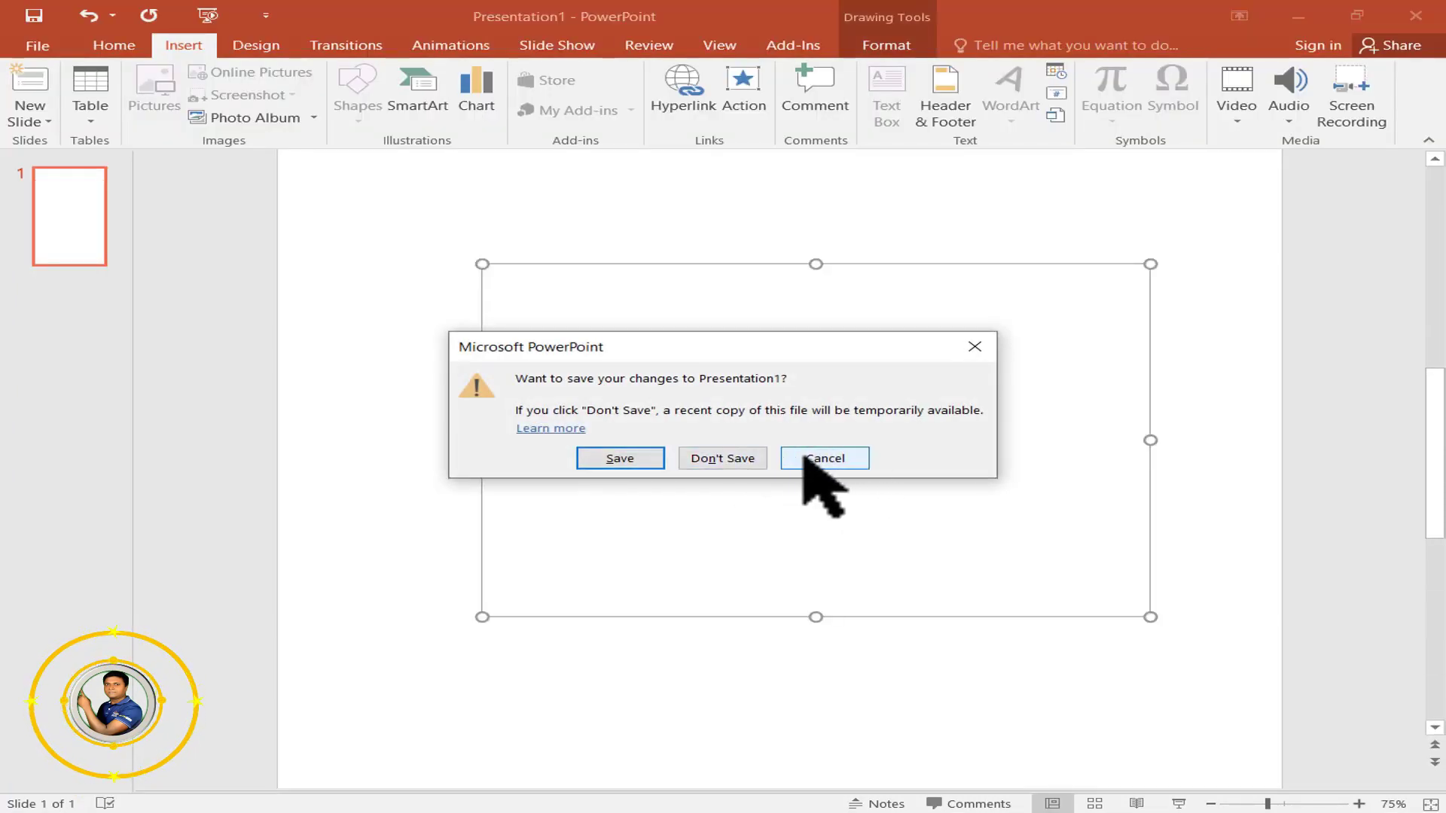
pyautogui.press('Escape')
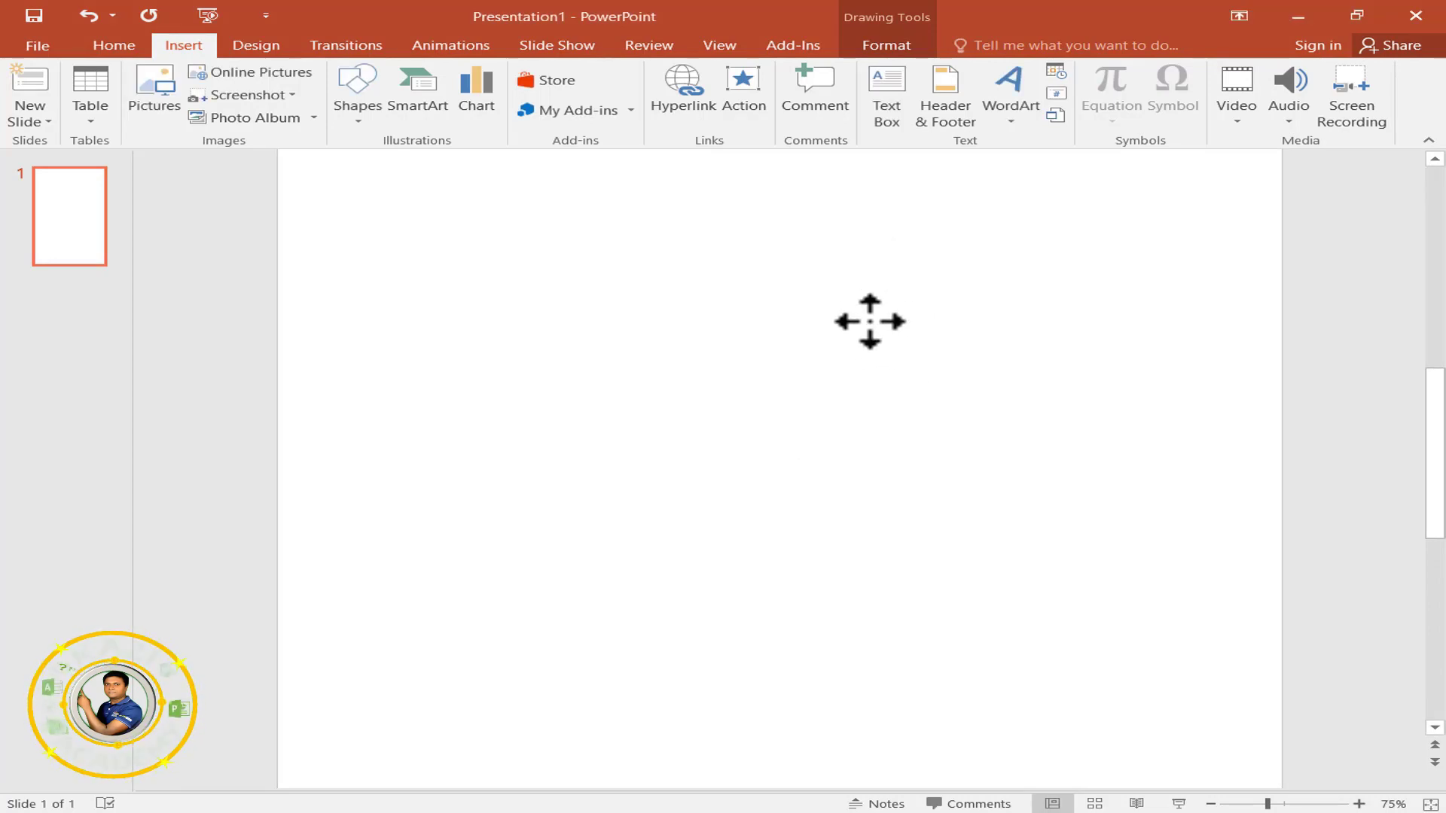
pyautogui.click(867, 306)
pyautogui.press('Delete')
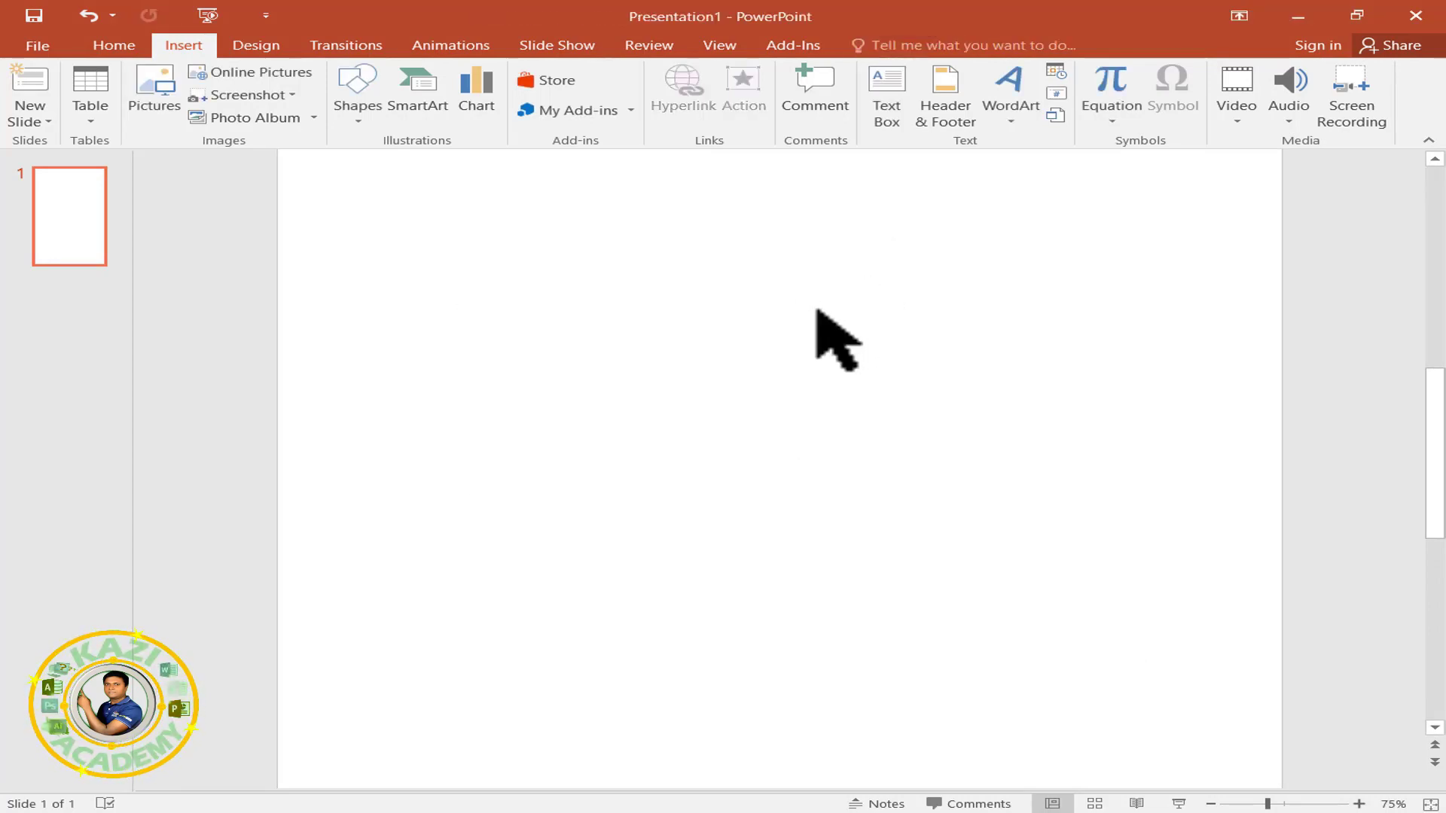
# Step: Embed Desktop\Bangladesh.docx on the slide as an object created from file
pyautogui.click(1058, 116)
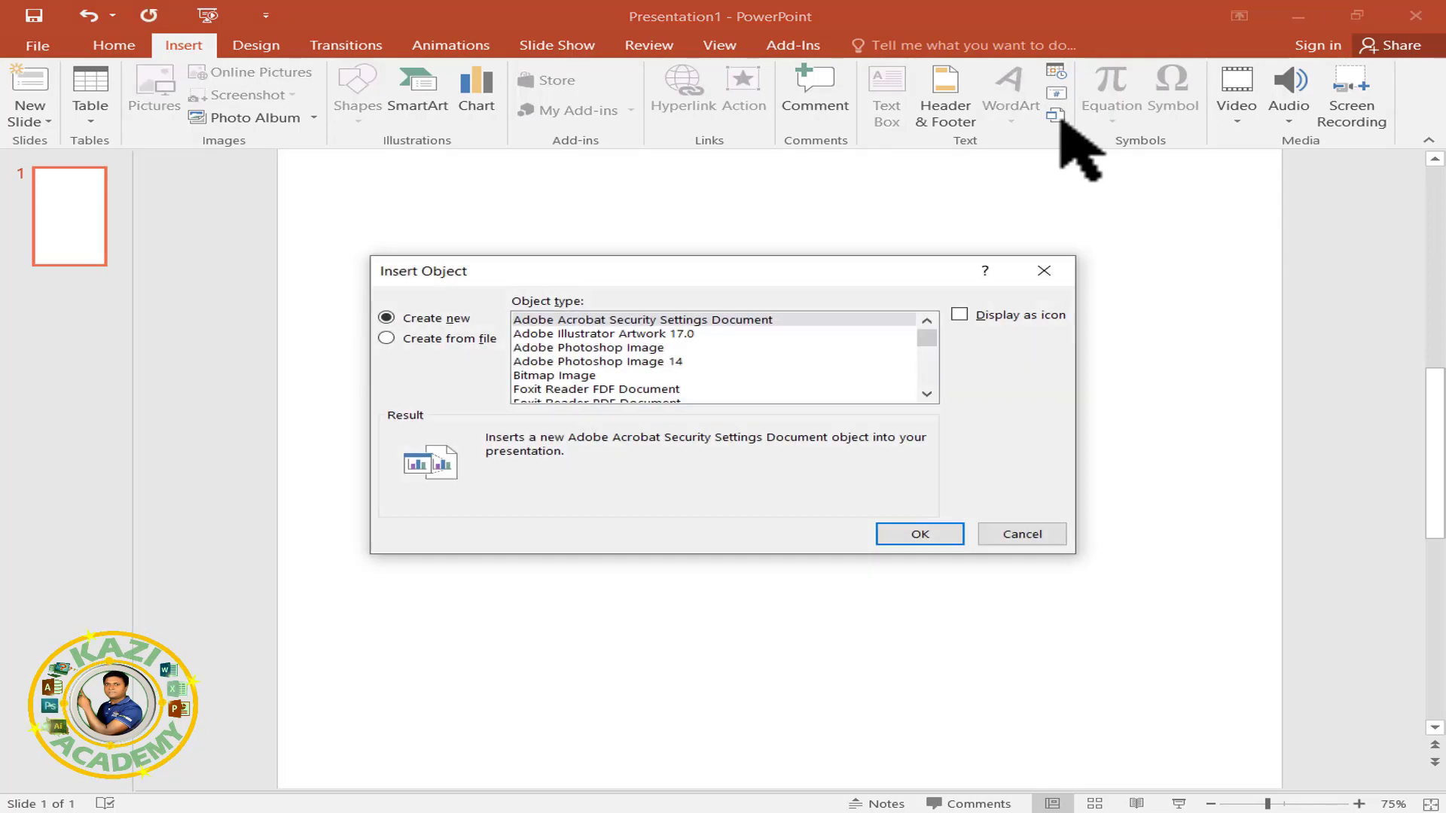
pyautogui.click(437, 340)
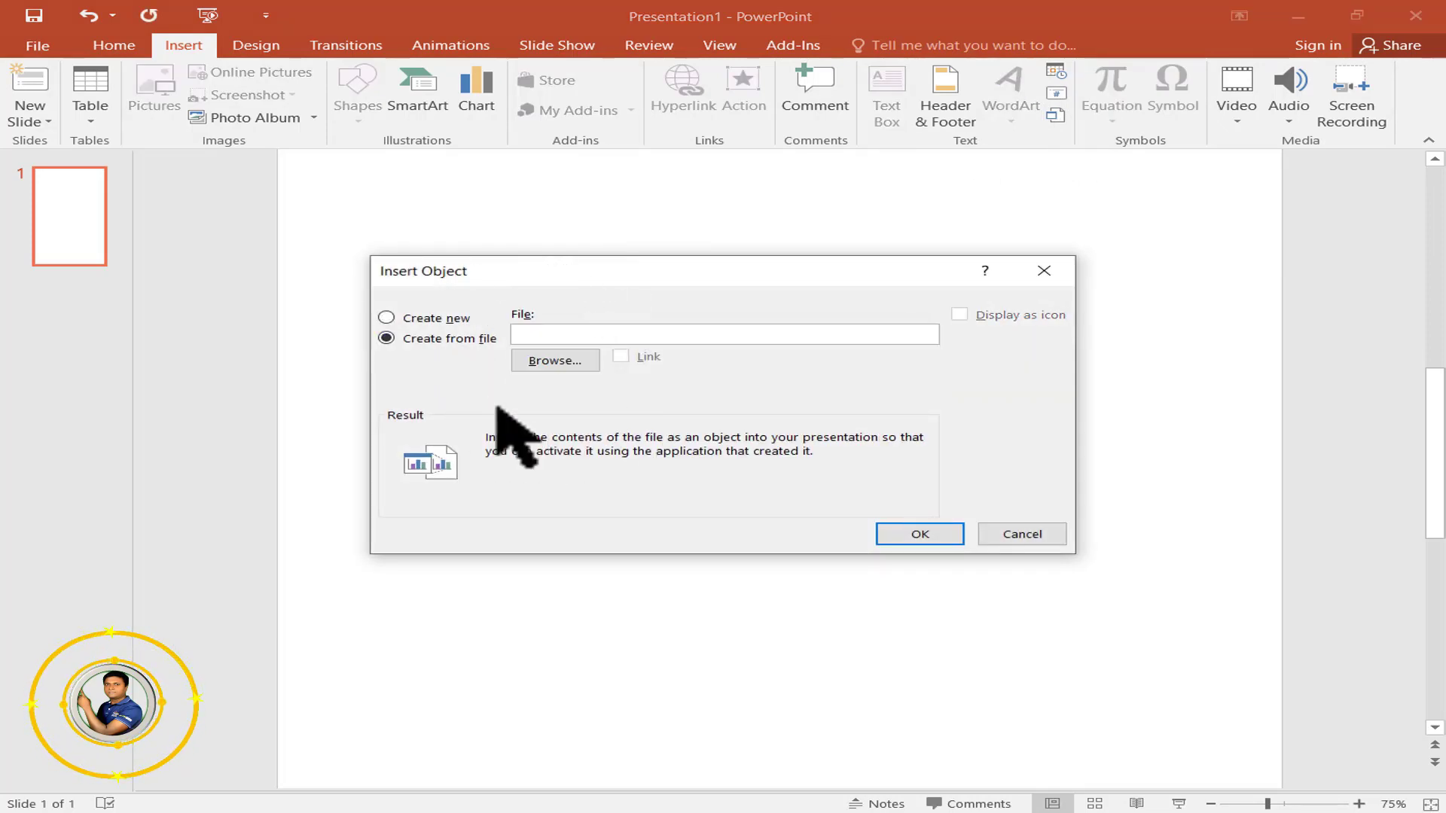
pyautogui.click(549, 362)
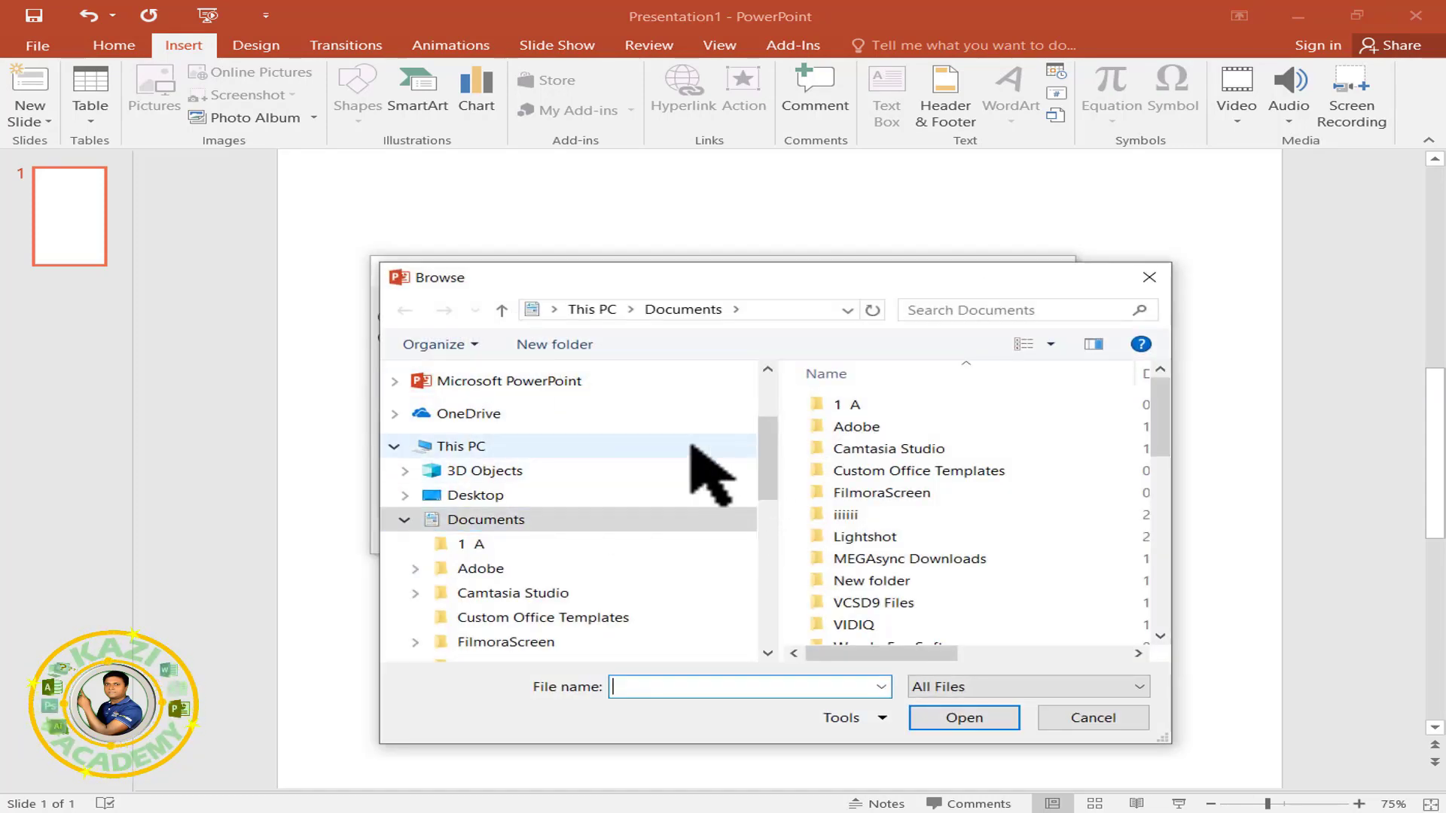
pyautogui.scroll(3, 476, 448)
pyautogui.click(475, 413)
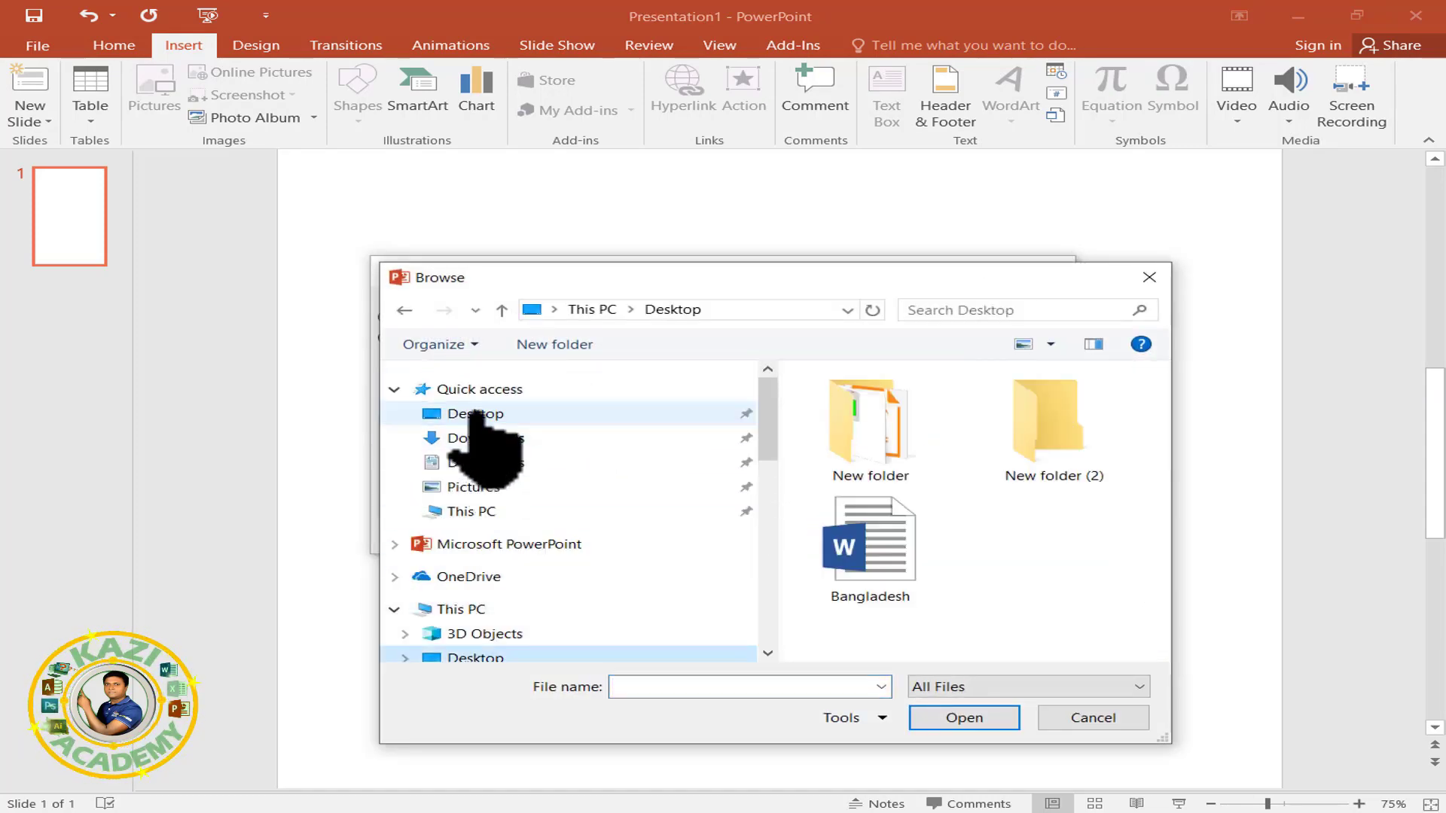
pyautogui.click(872, 557)
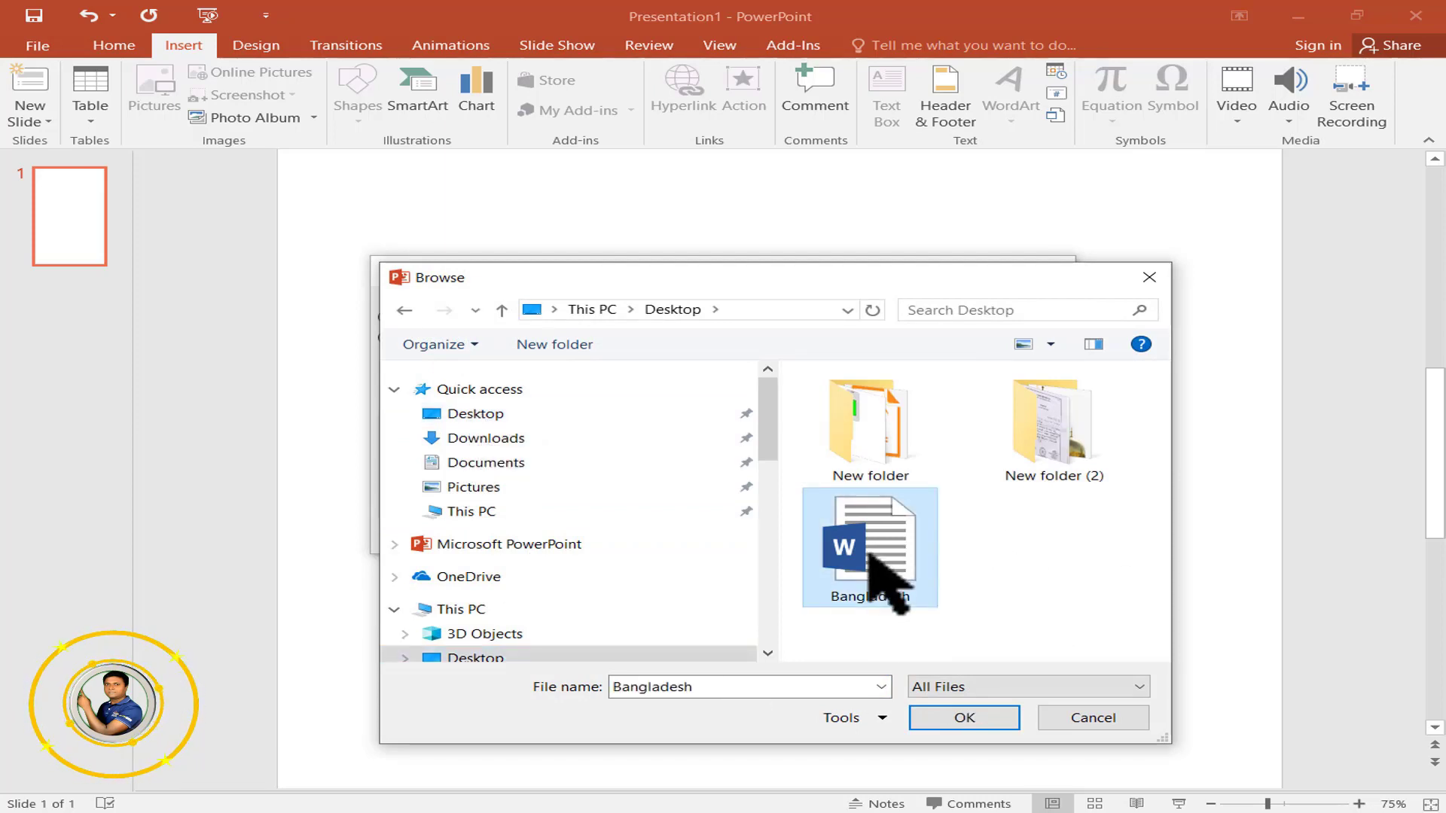
pyautogui.click(965, 719)
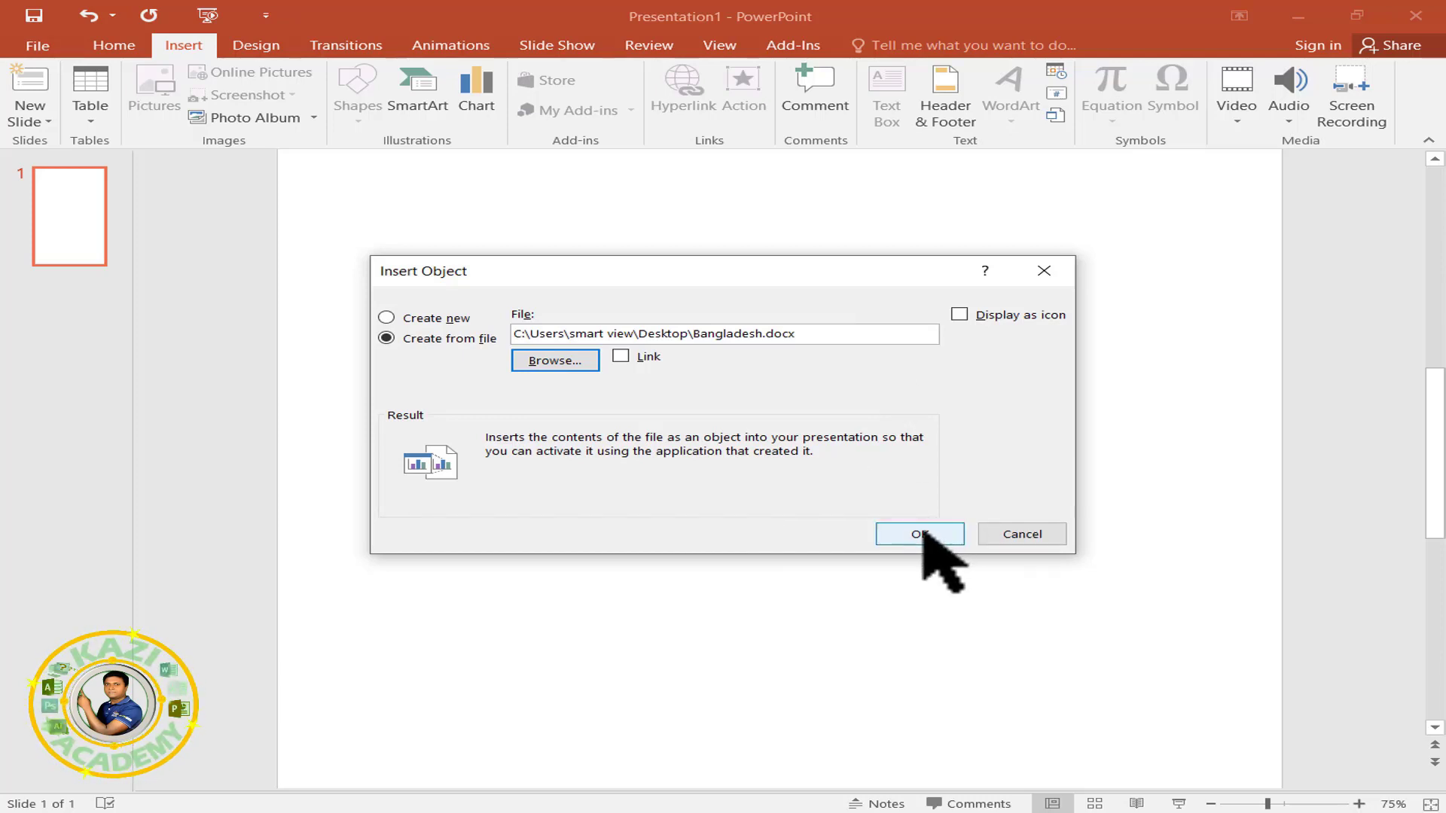
pyautogui.click(921, 532)
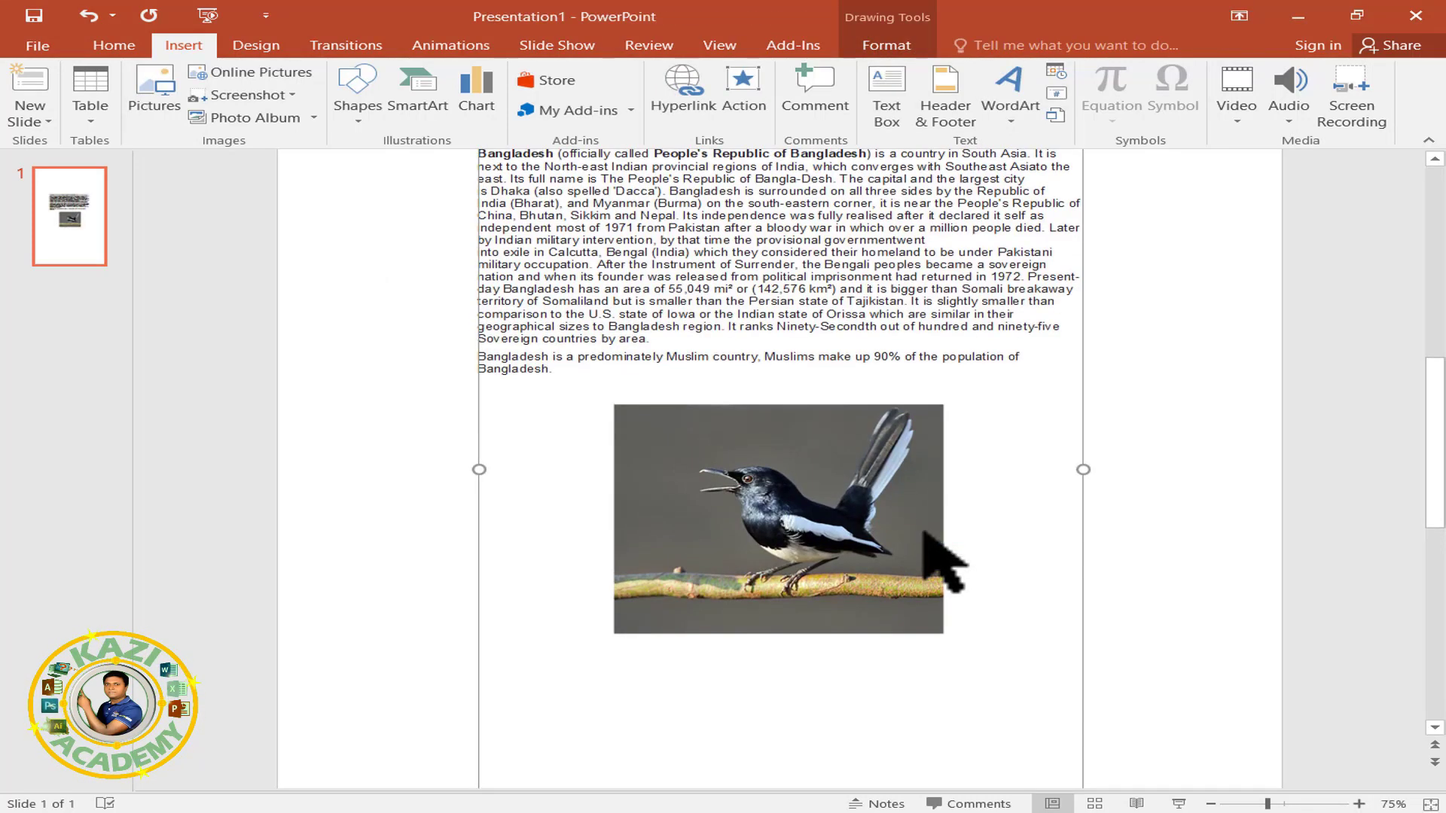
# Step: Enlarge the embedded Bangladesh object by dragging its corner, left and top handles
pyautogui.scroll(3, 946, 535)
pyautogui.scroll(-6, 946, 535)
pyautogui.scroll(-3, 948, 539)
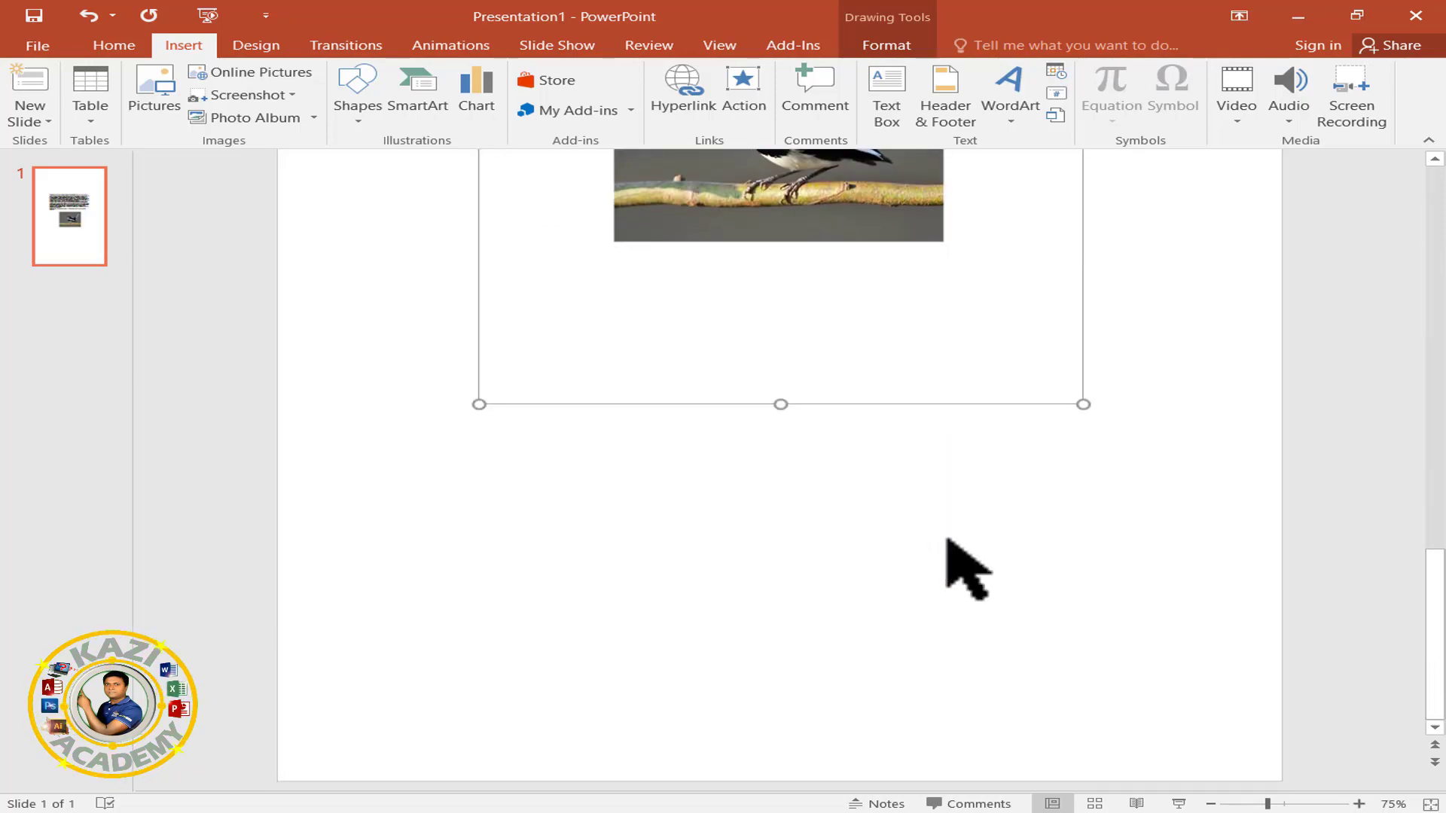
pyautogui.scroll(5, 948, 539)
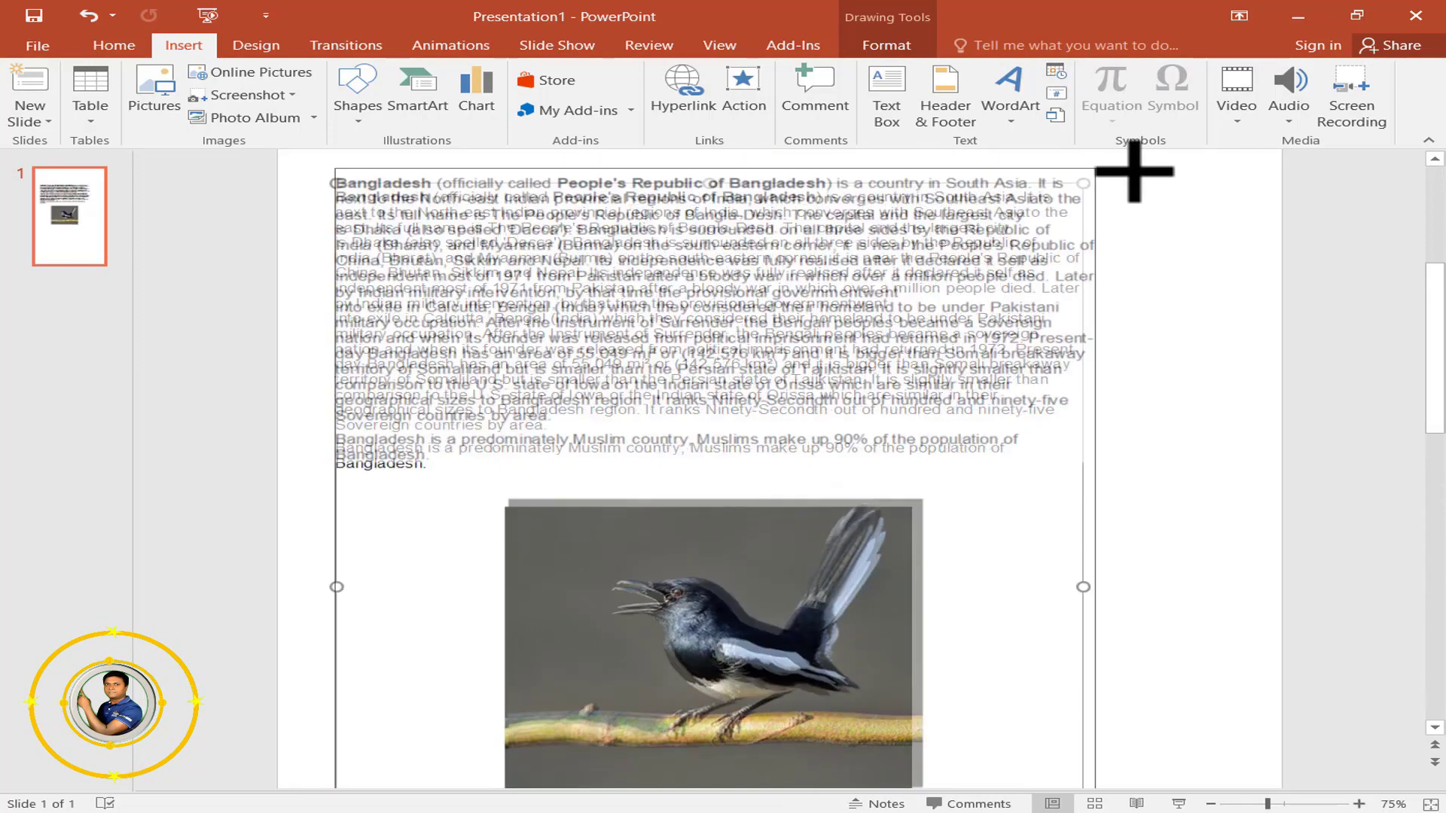
pyautogui.scroll(2, 1197, 342)
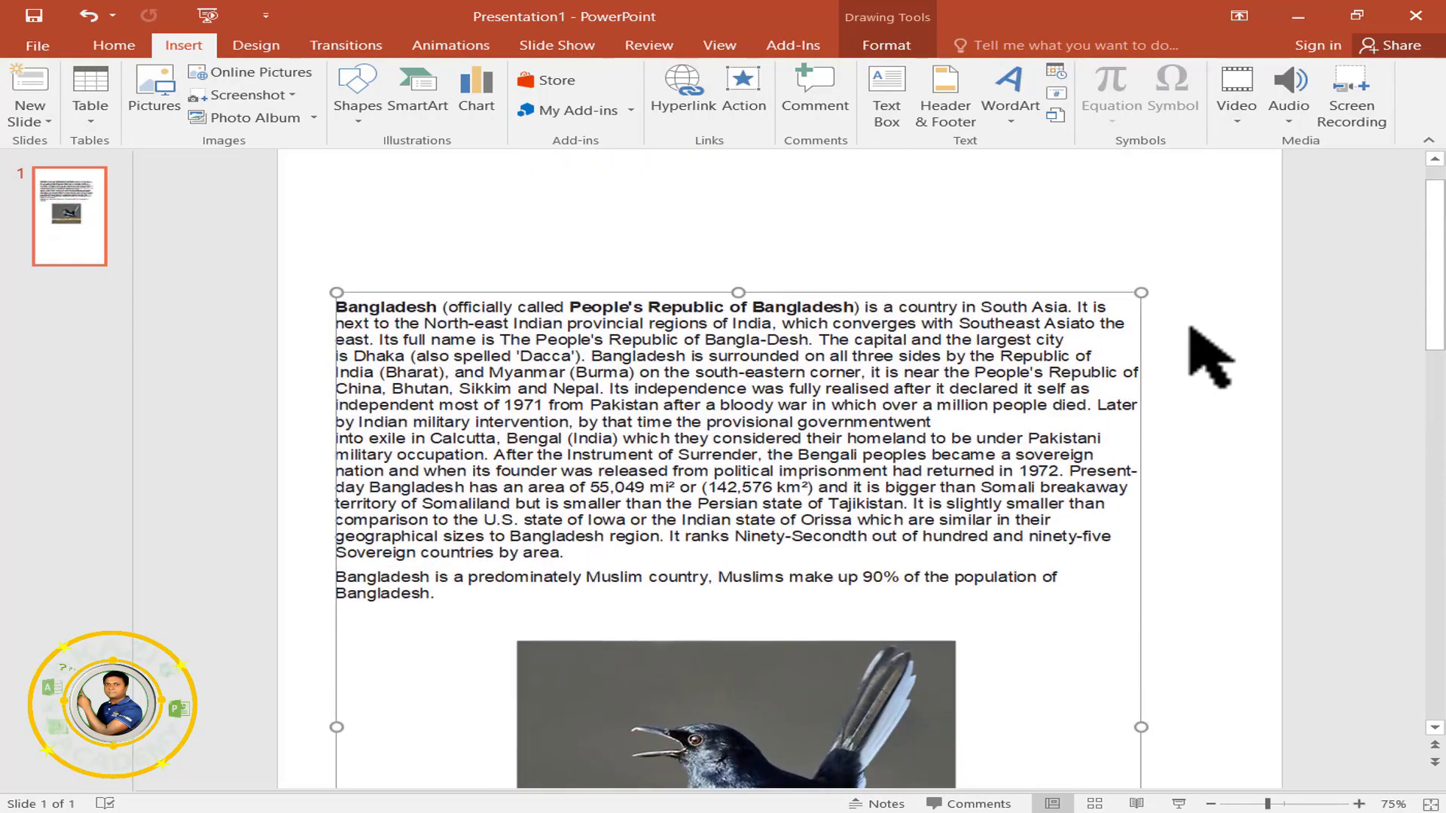
pyautogui.scroll(-4, 1209, 356)
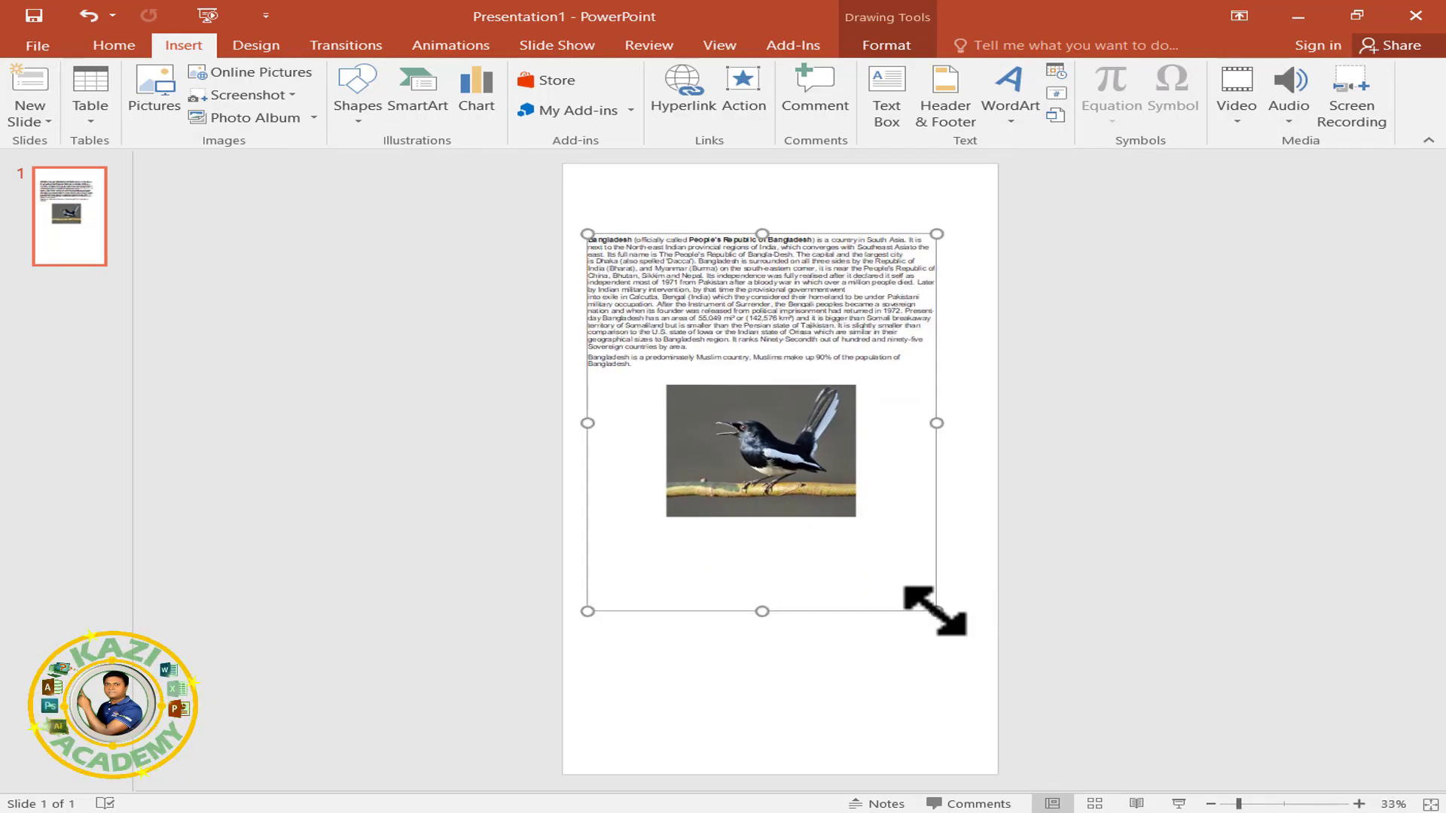
pyautogui.moveTo(936, 611); pyautogui.dragTo(1000, 679)
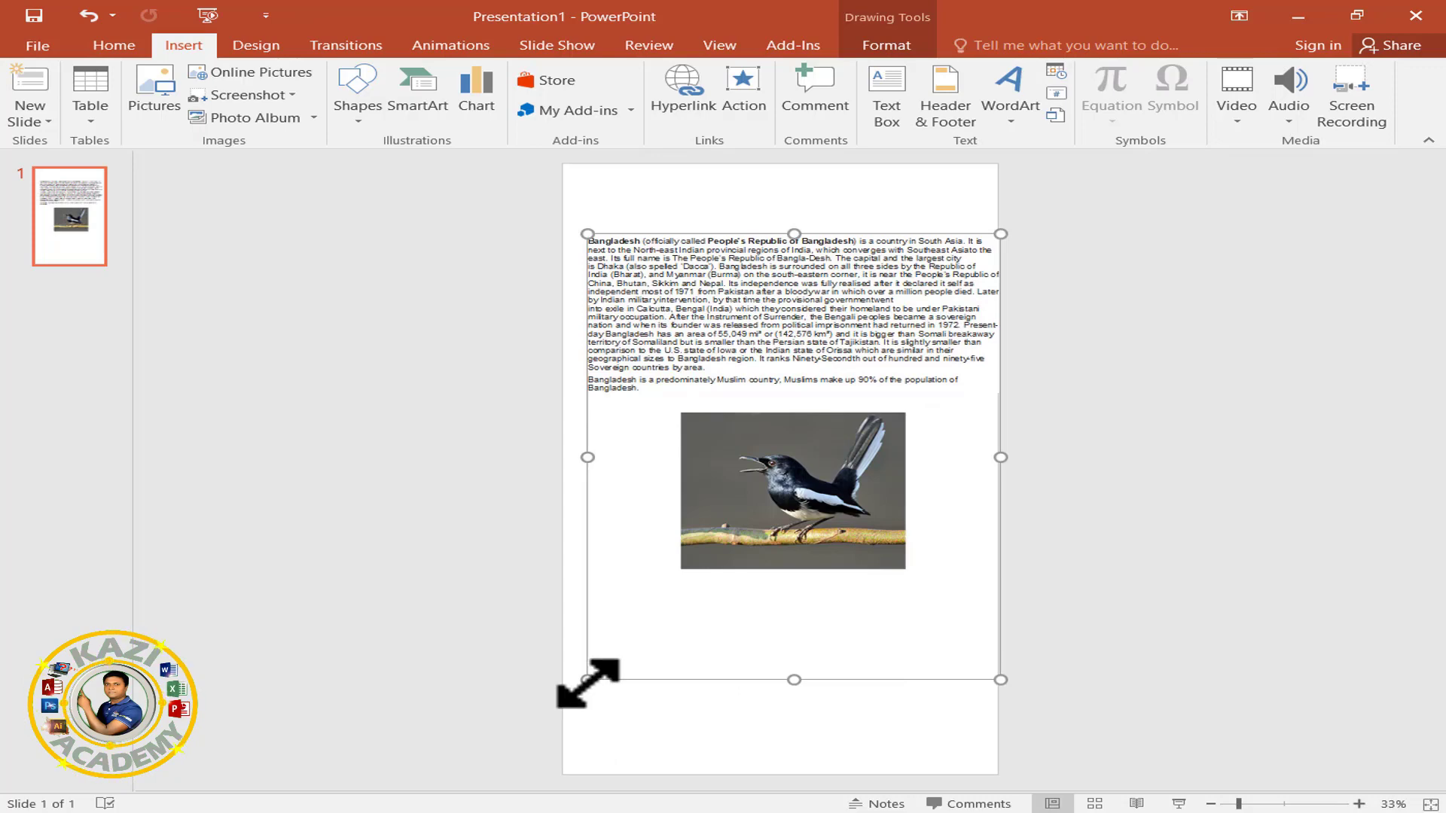
pyautogui.moveTo(587, 680); pyautogui.dragTo(581, 687)
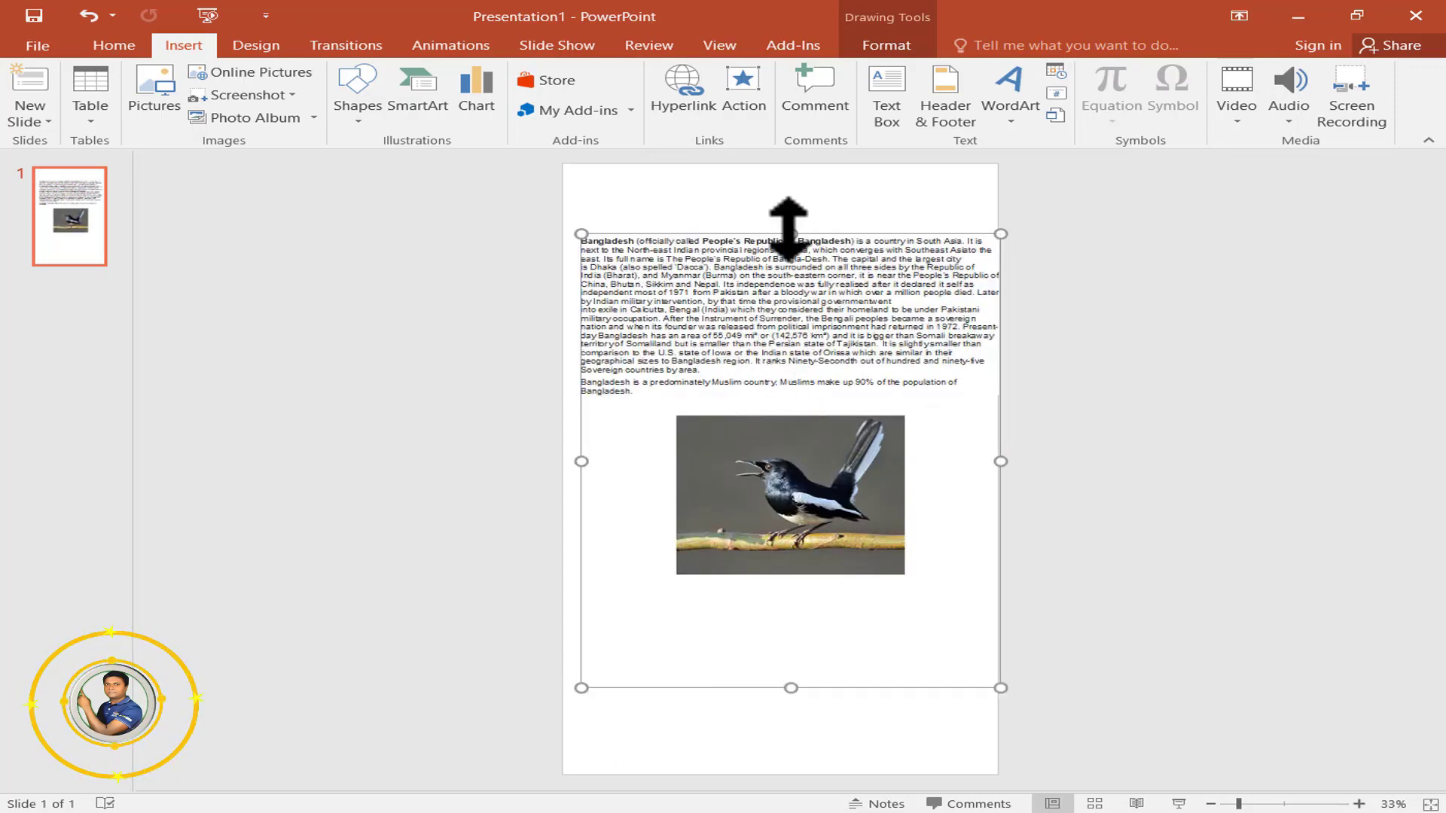
pyautogui.moveTo(788, 234); pyautogui.dragTo(788, 182)
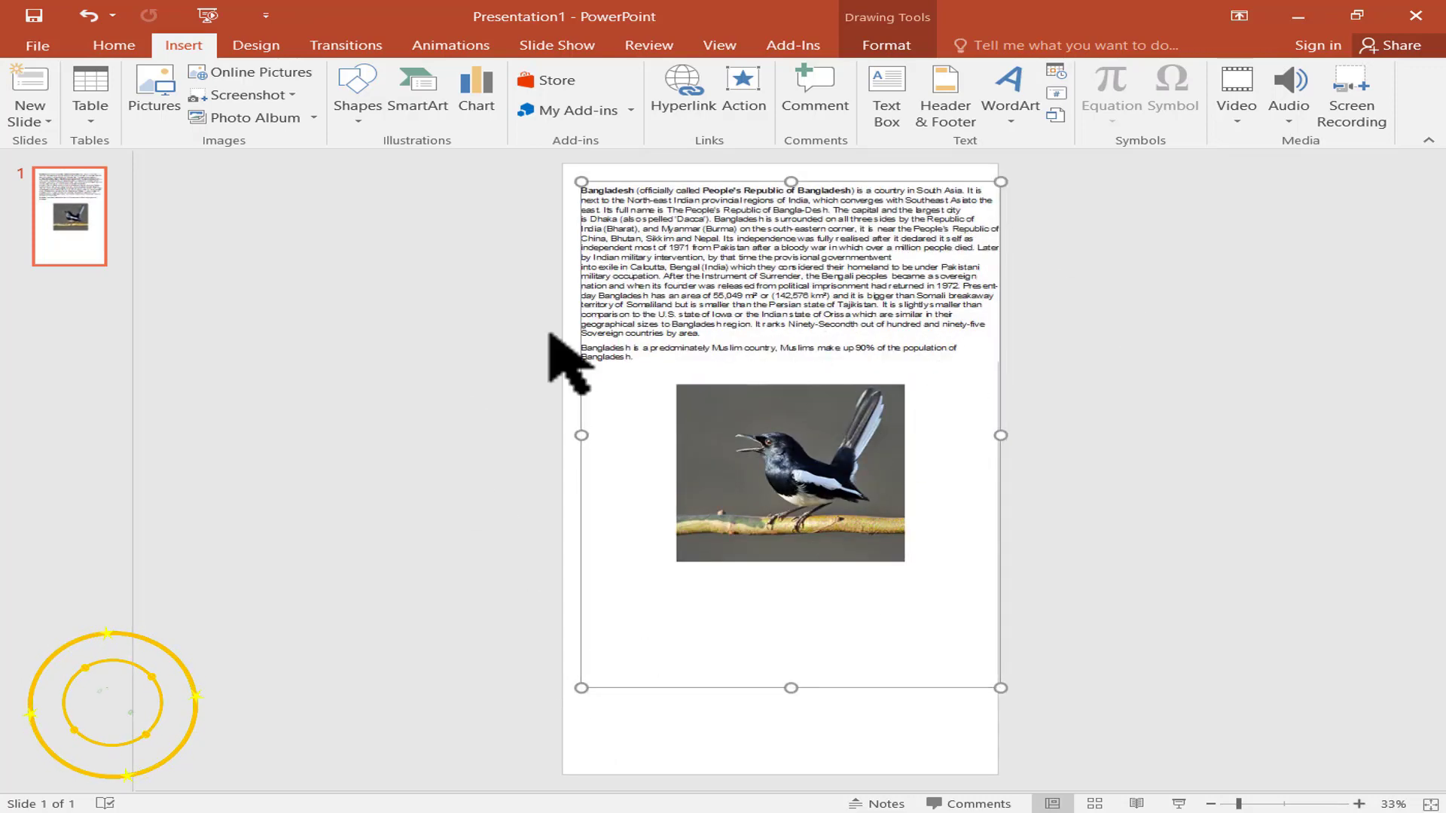
# Step: Align the object to the slide centre, nudge it down, then delete it
pyautogui.click(889, 45)
pyautogui.click(1207, 72)
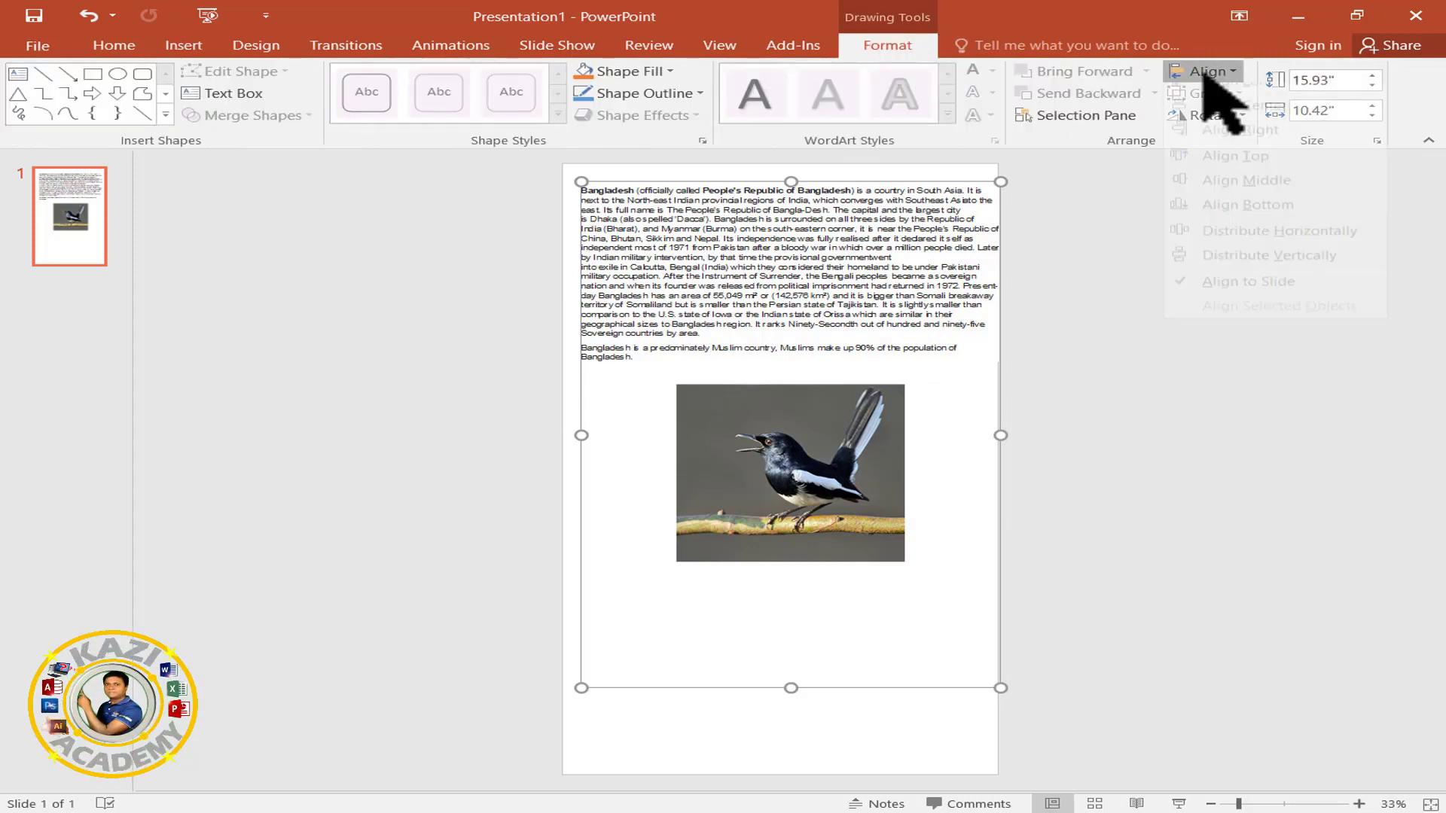
pyautogui.click(1243, 105)
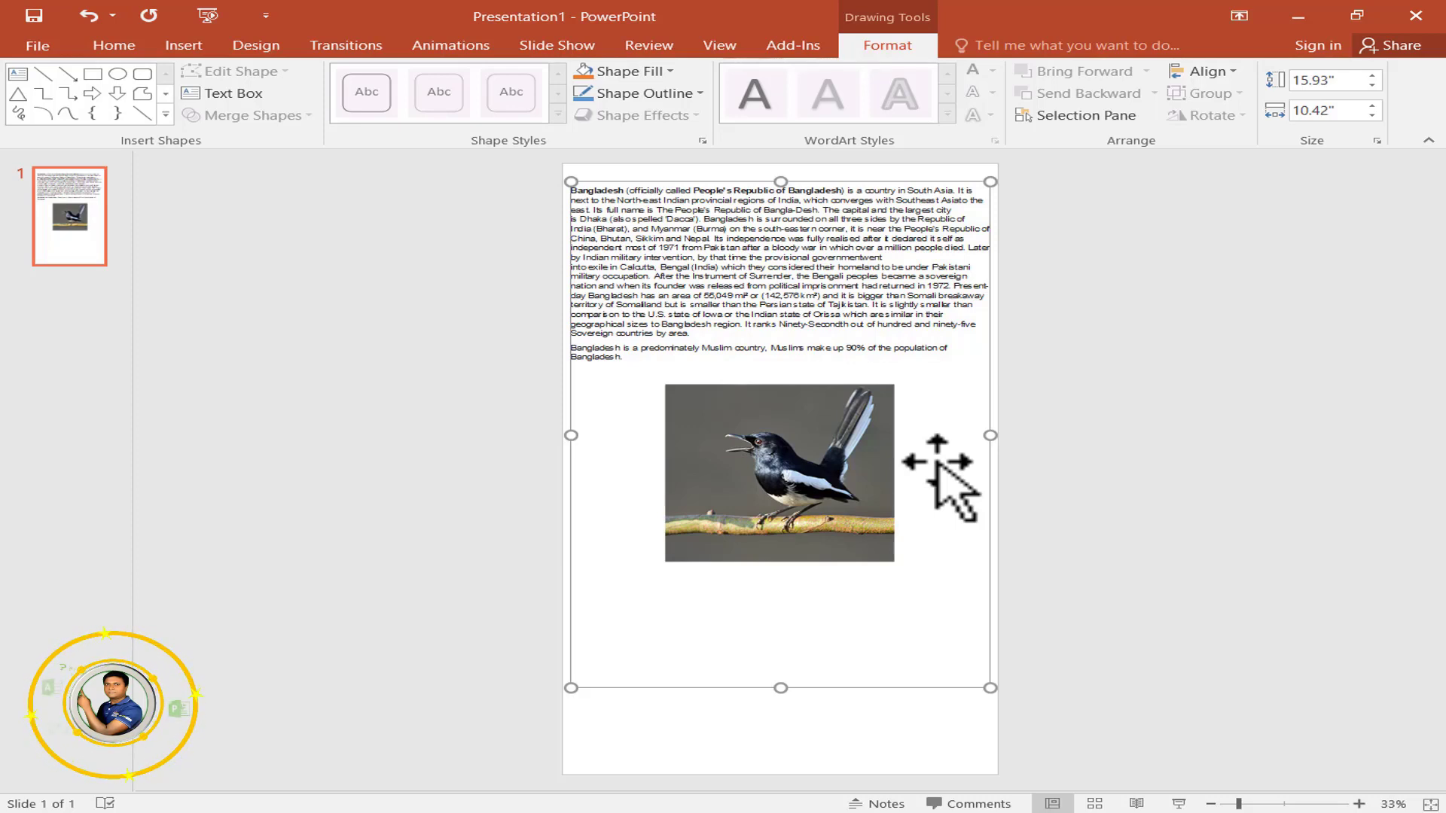
pyautogui.moveTo(937, 463); pyautogui.dragTo(961, 509)
pyautogui.press('Delete')
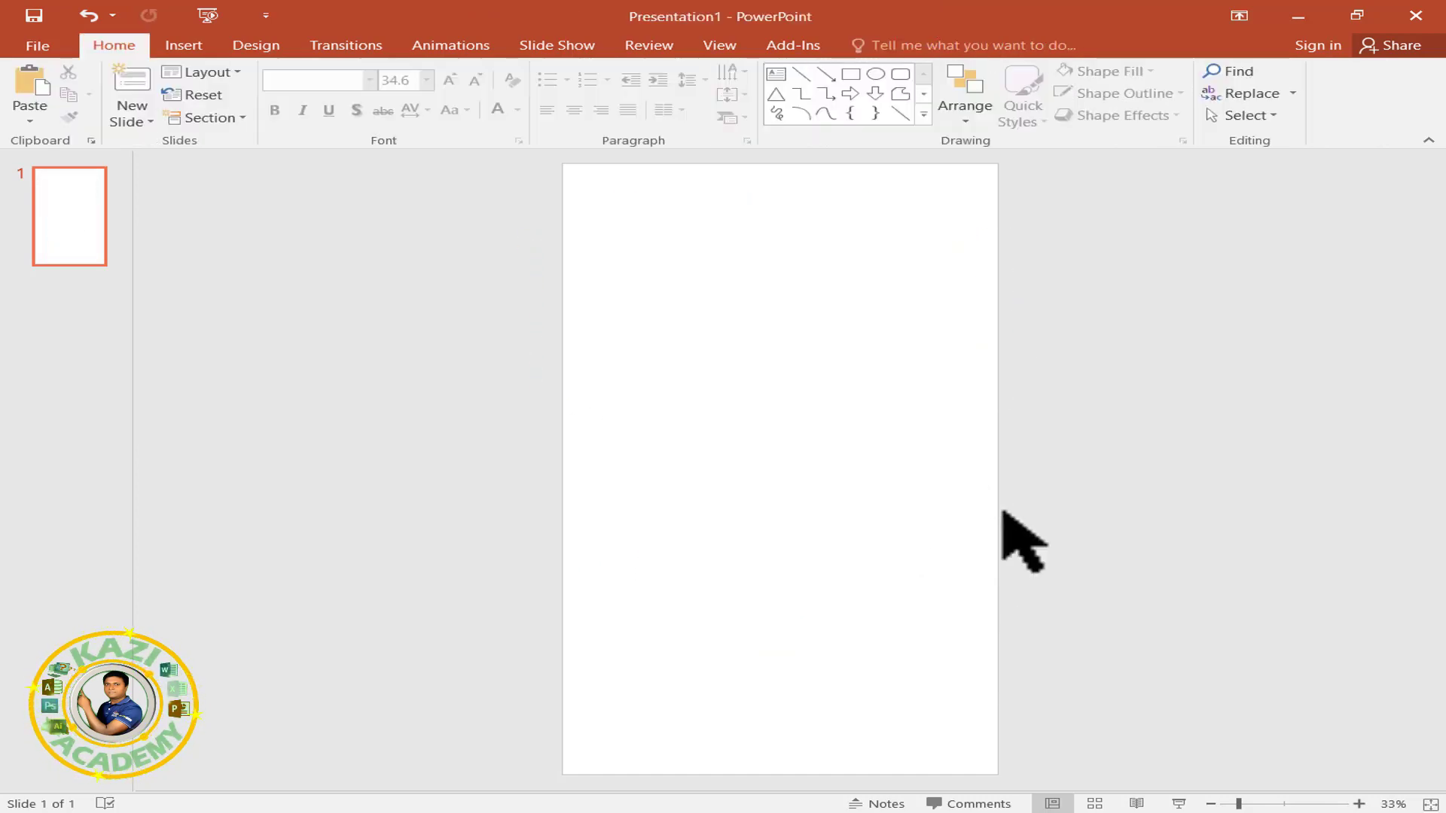
# Step: Minimize PowerPoint and move the Bangladesh file icon on the desktop and back
pyautogui.click(1299, 20)
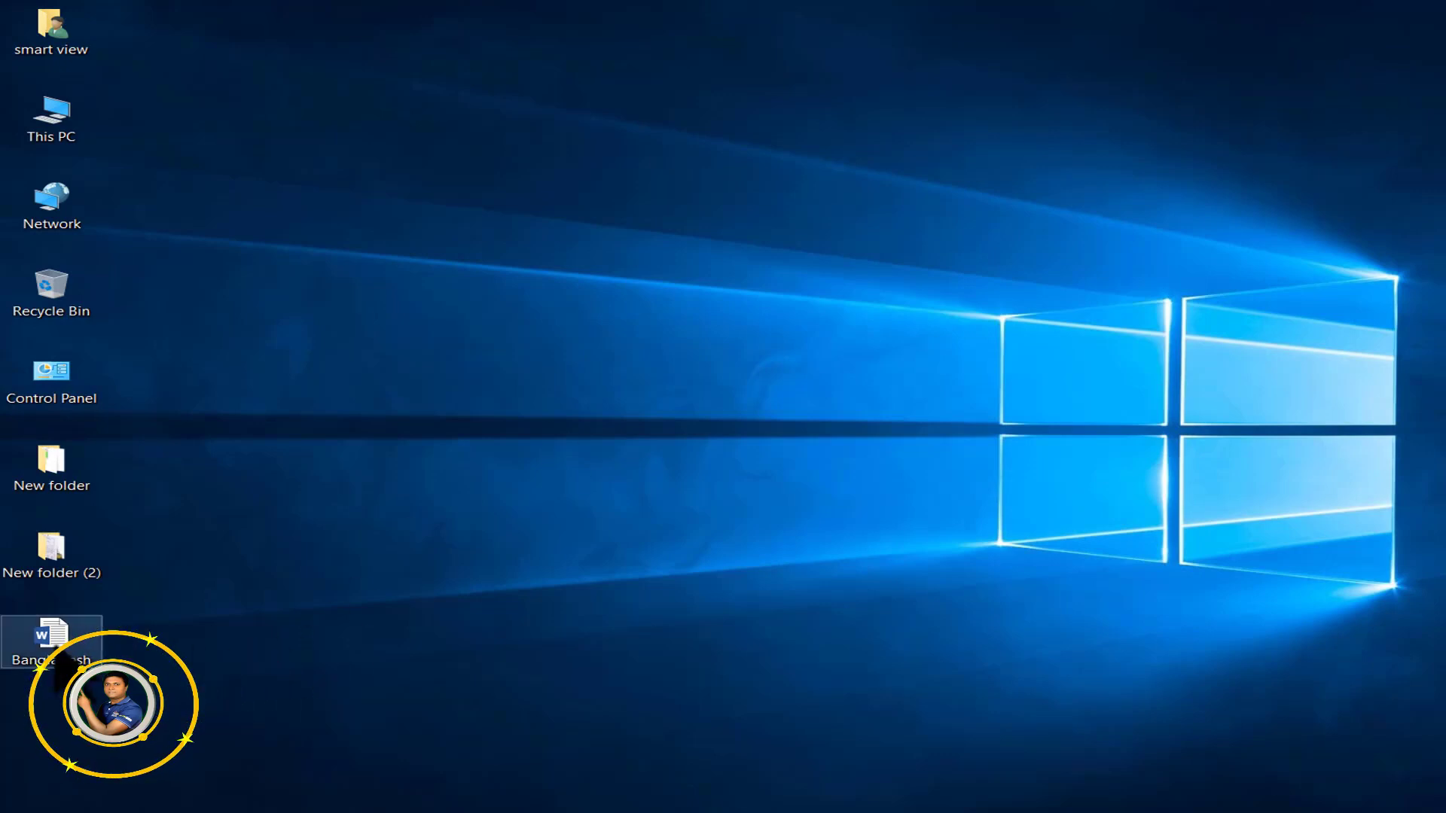
pyautogui.moveTo(60, 655); pyautogui.dragTo(742, 384)
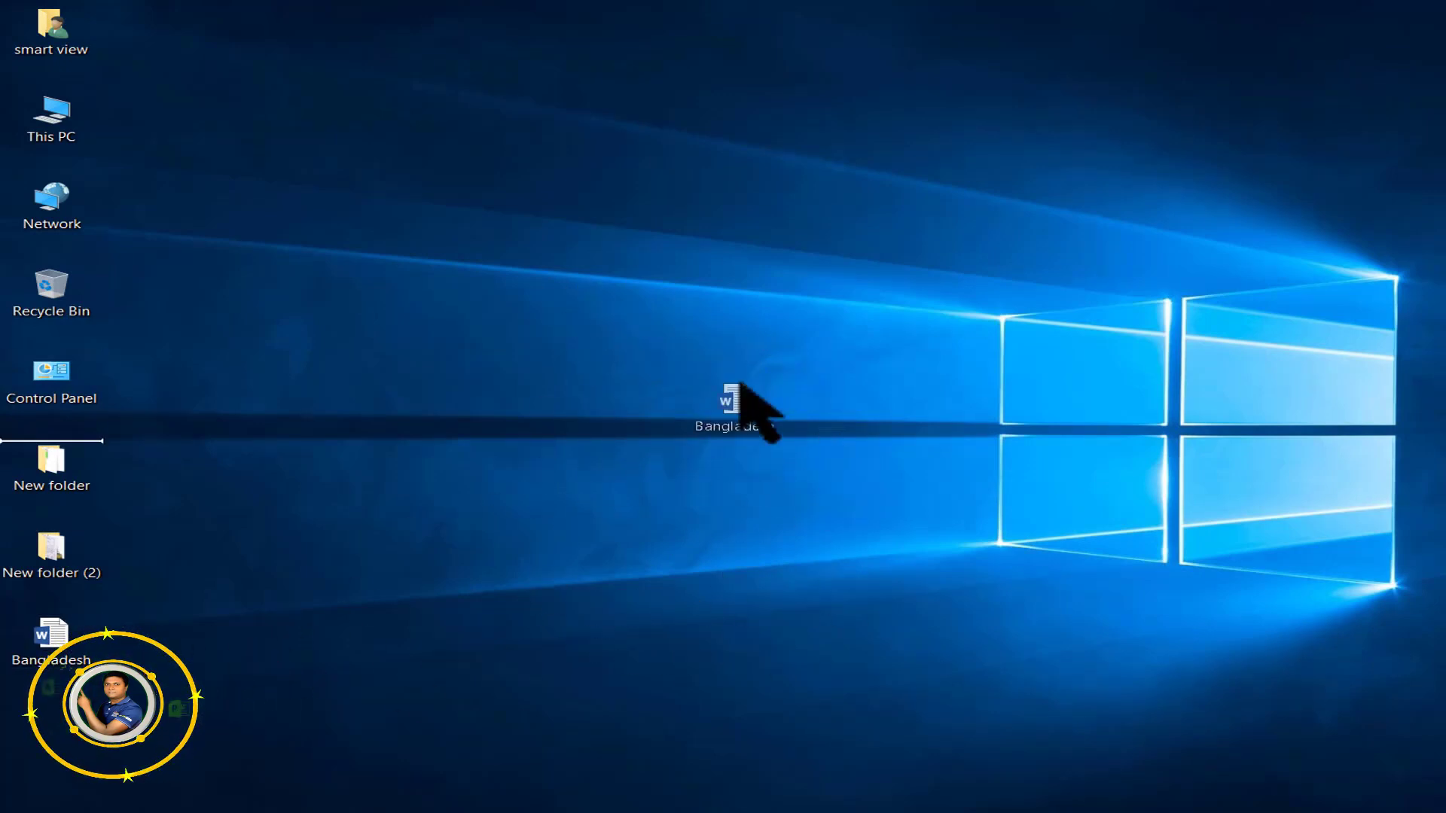
pyautogui.moveTo(753, 407); pyautogui.dragTo(59, 655)
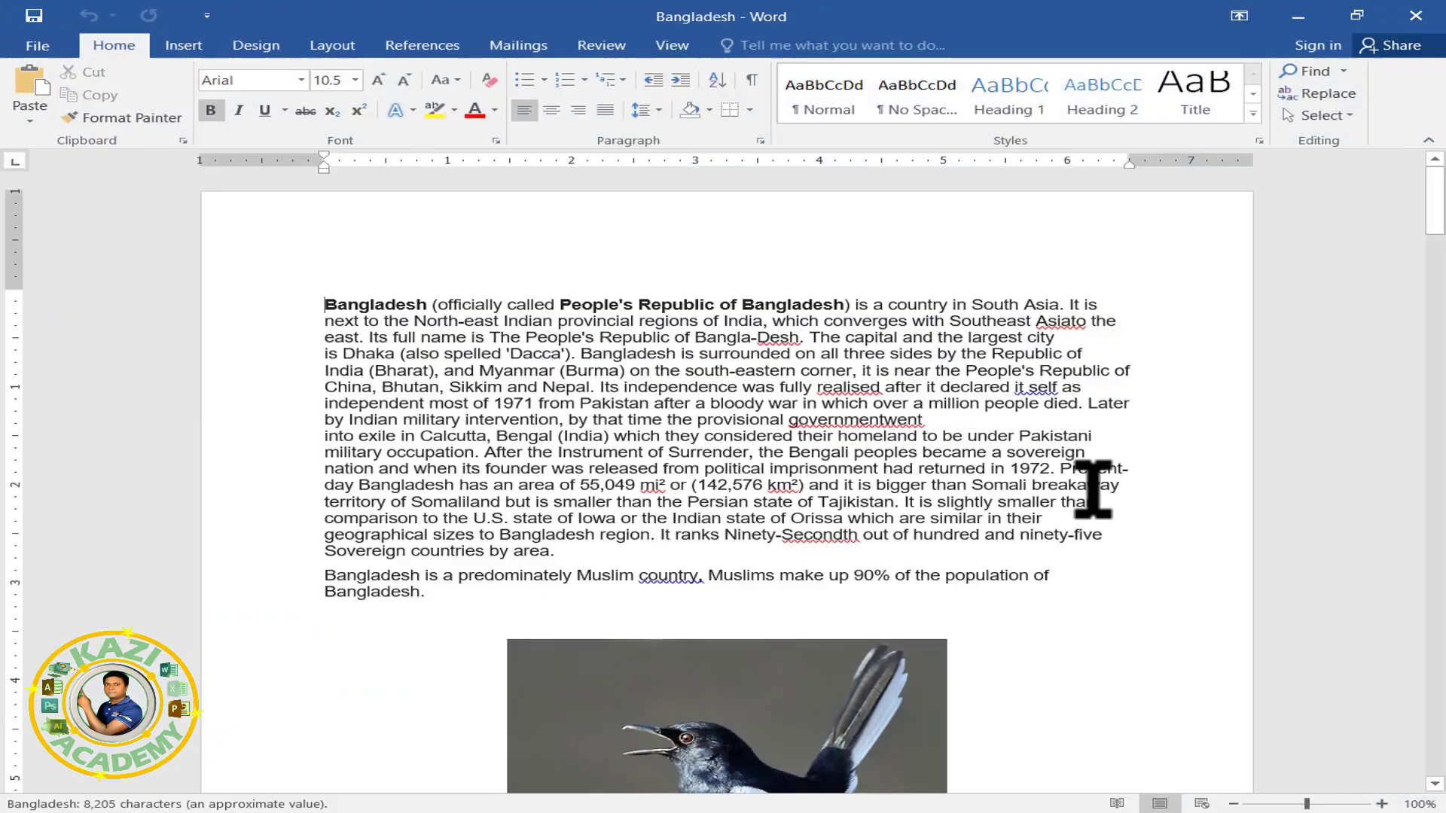
# Step: Scroll down through the Bangladesh document's five pages and back up to the top
pyautogui.scroll(-15, 889, 535)
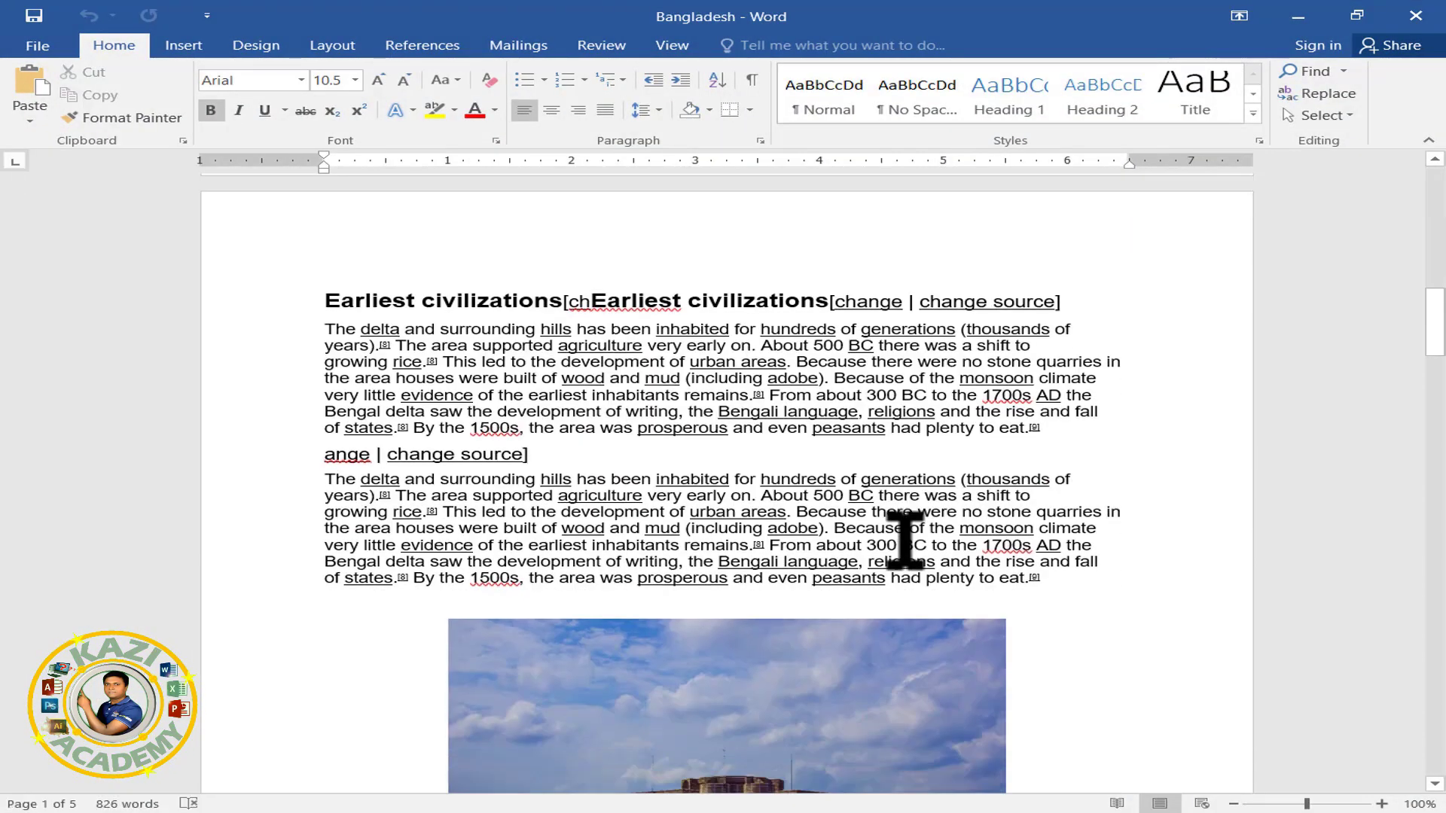
pyautogui.scroll(-15, 916, 550)
pyautogui.scroll(-15, 930, 561)
pyautogui.scroll(-10, 953, 571)
pyautogui.scroll(-10, 968, 584)
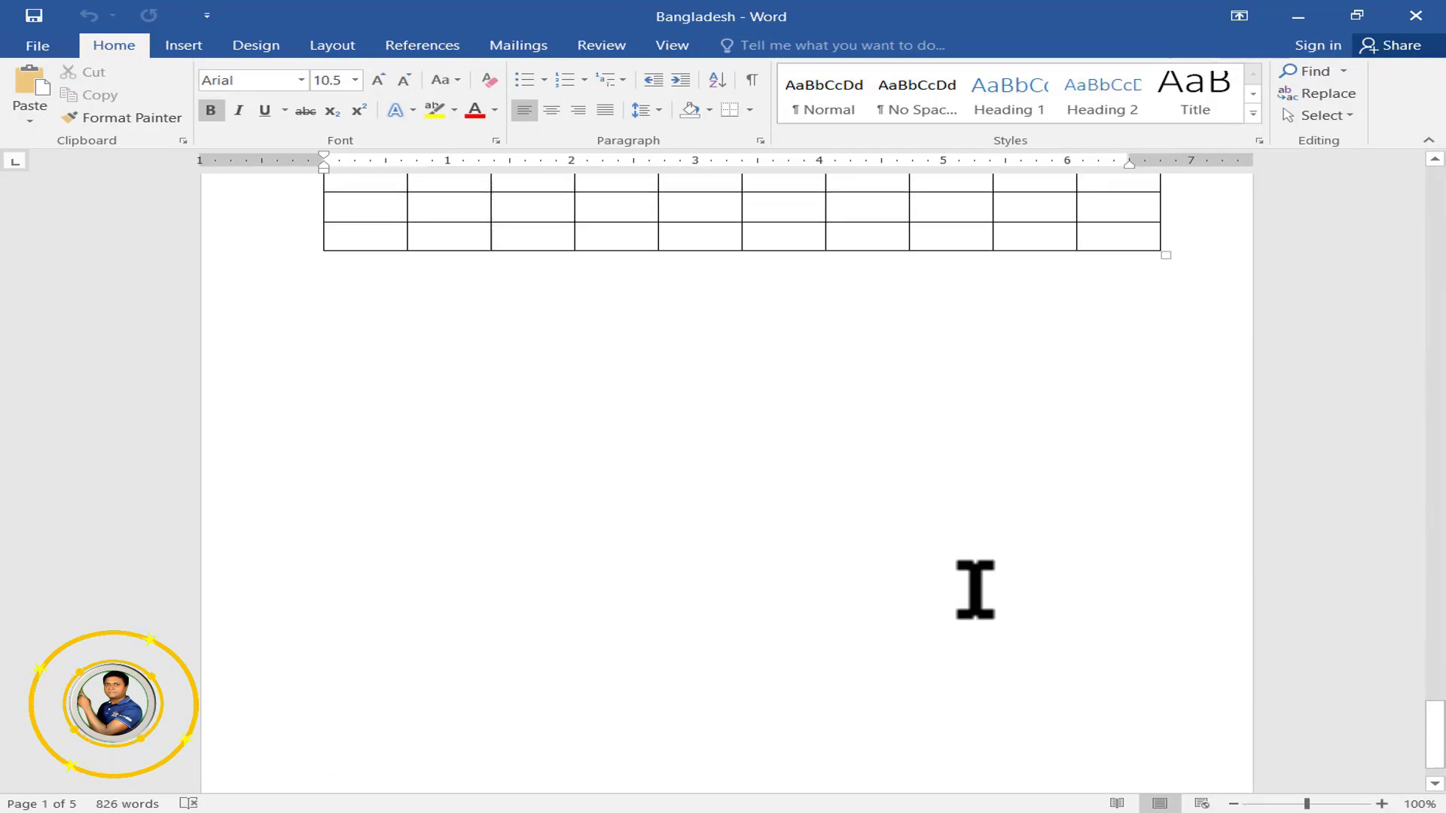
pyautogui.scroll(-5, 971, 588)
pyautogui.scroll(-10, 971, 587)
pyautogui.scroll(-10, 976, 590)
pyautogui.scroll(10, 976, 590)
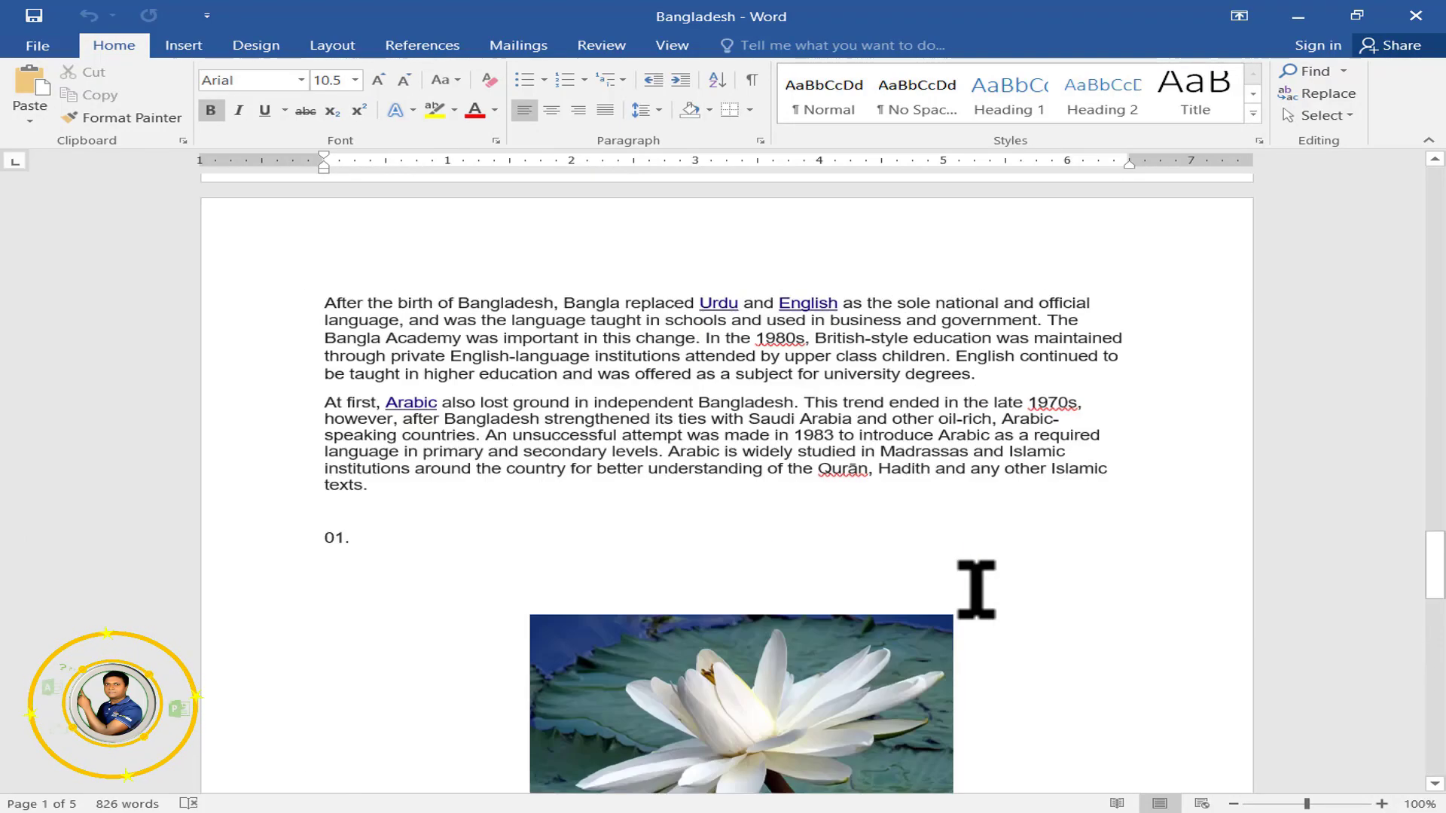
pyautogui.scroll(2, 977, 589)
pyautogui.scroll(5, 976, 590)
pyautogui.scroll(10, 976, 590)
pyautogui.scroll(10, 976, 589)
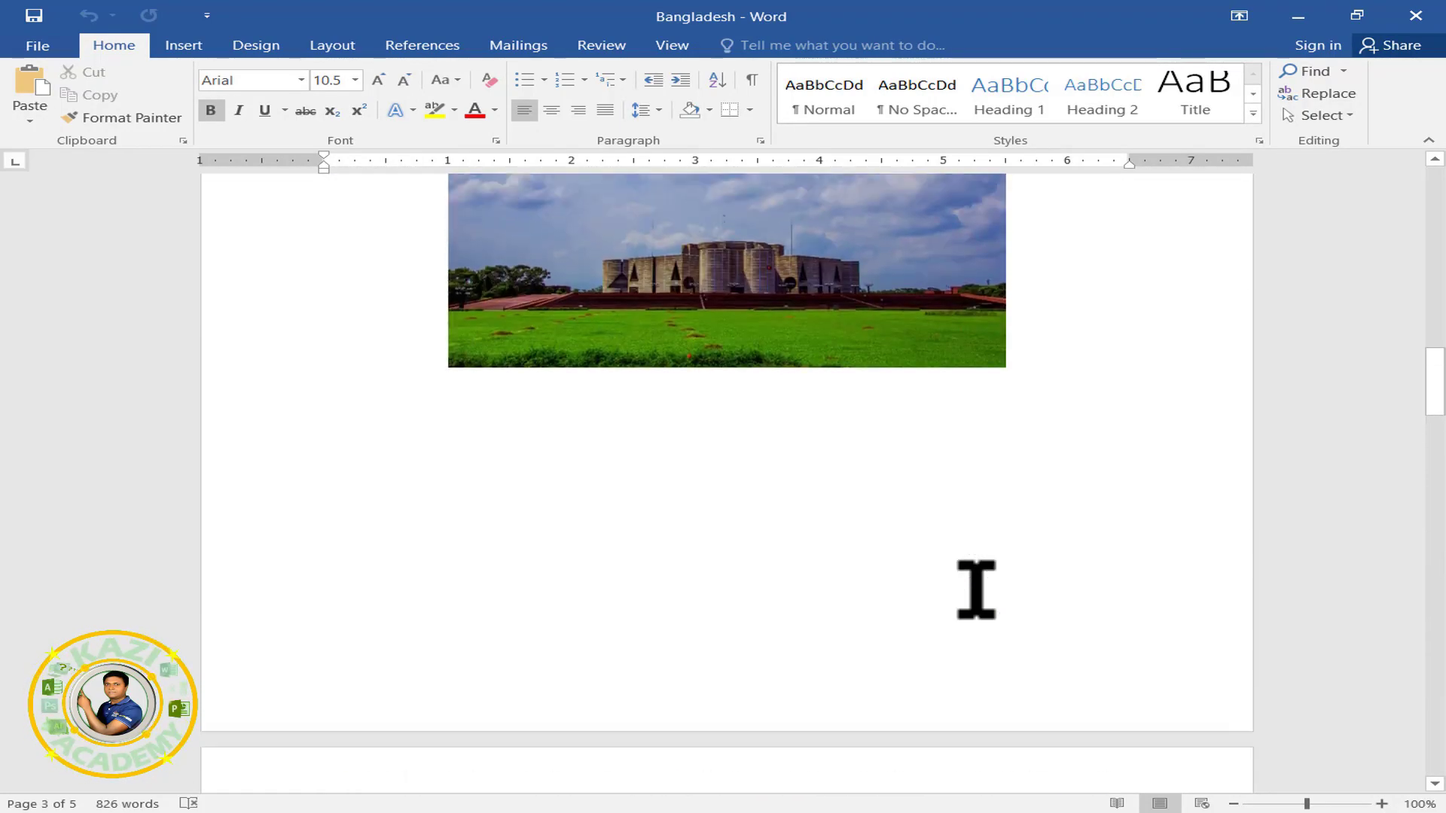
pyautogui.scroll(5, 971, 591)
pyautogui.scroll(3, 964, 602)
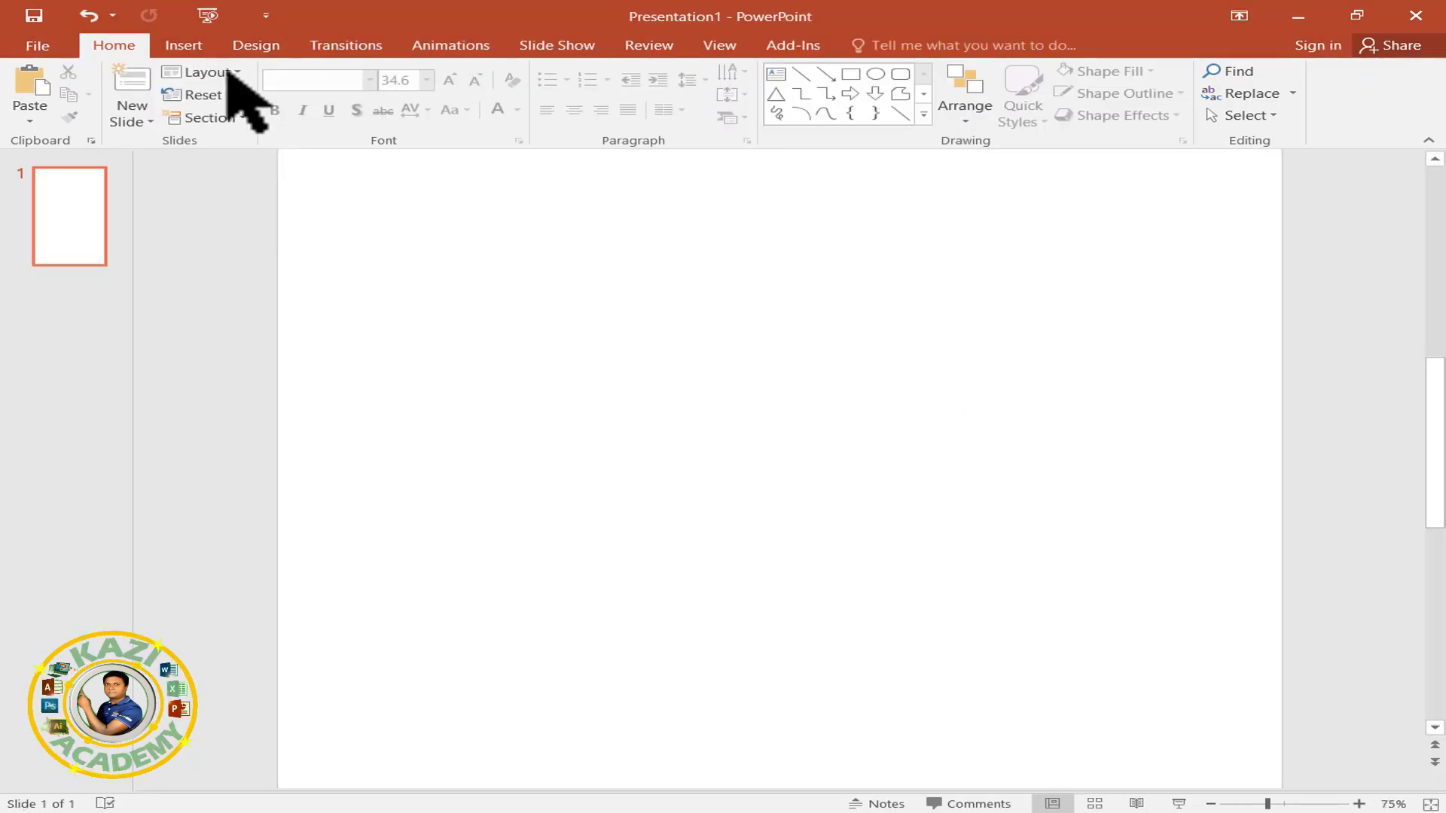
# Step: Embed Desktop\Bangladesh.docx on the slide again as an object from file
pyautogui.click(185, 46)
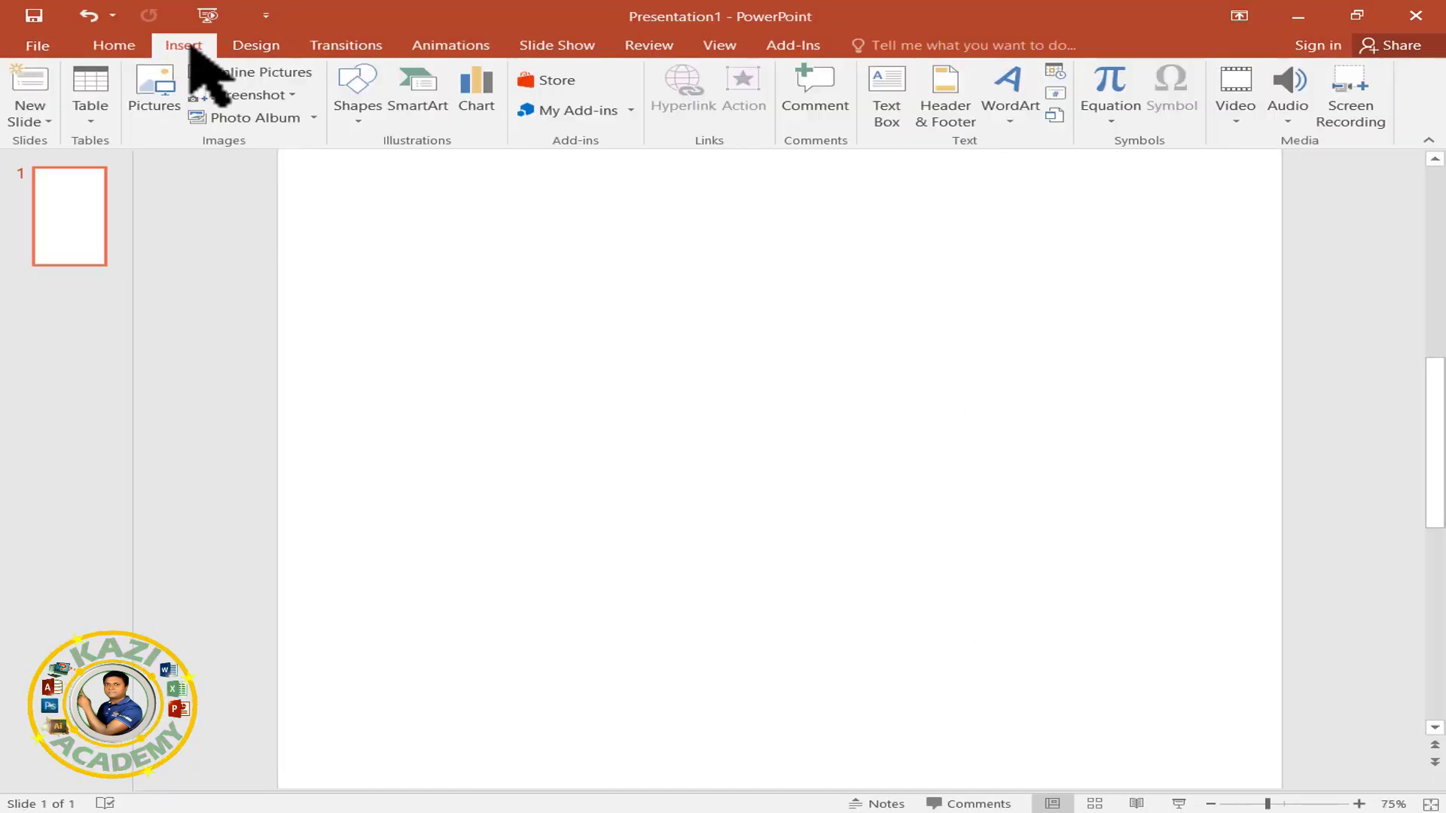
pyautogui.click(1055, 115)
pyautogui.click(418, 339)
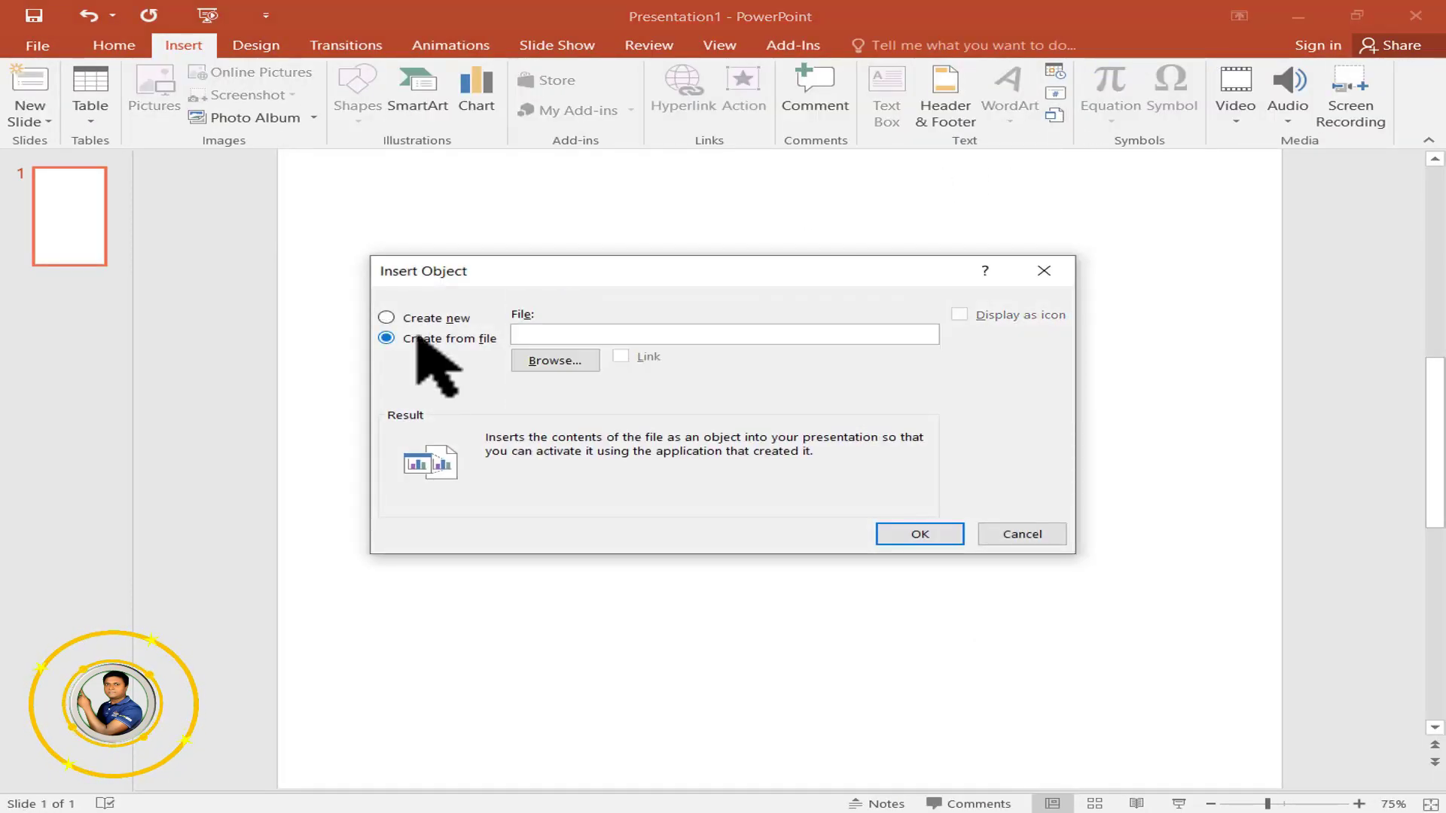
pyautogui.click(566, 361)
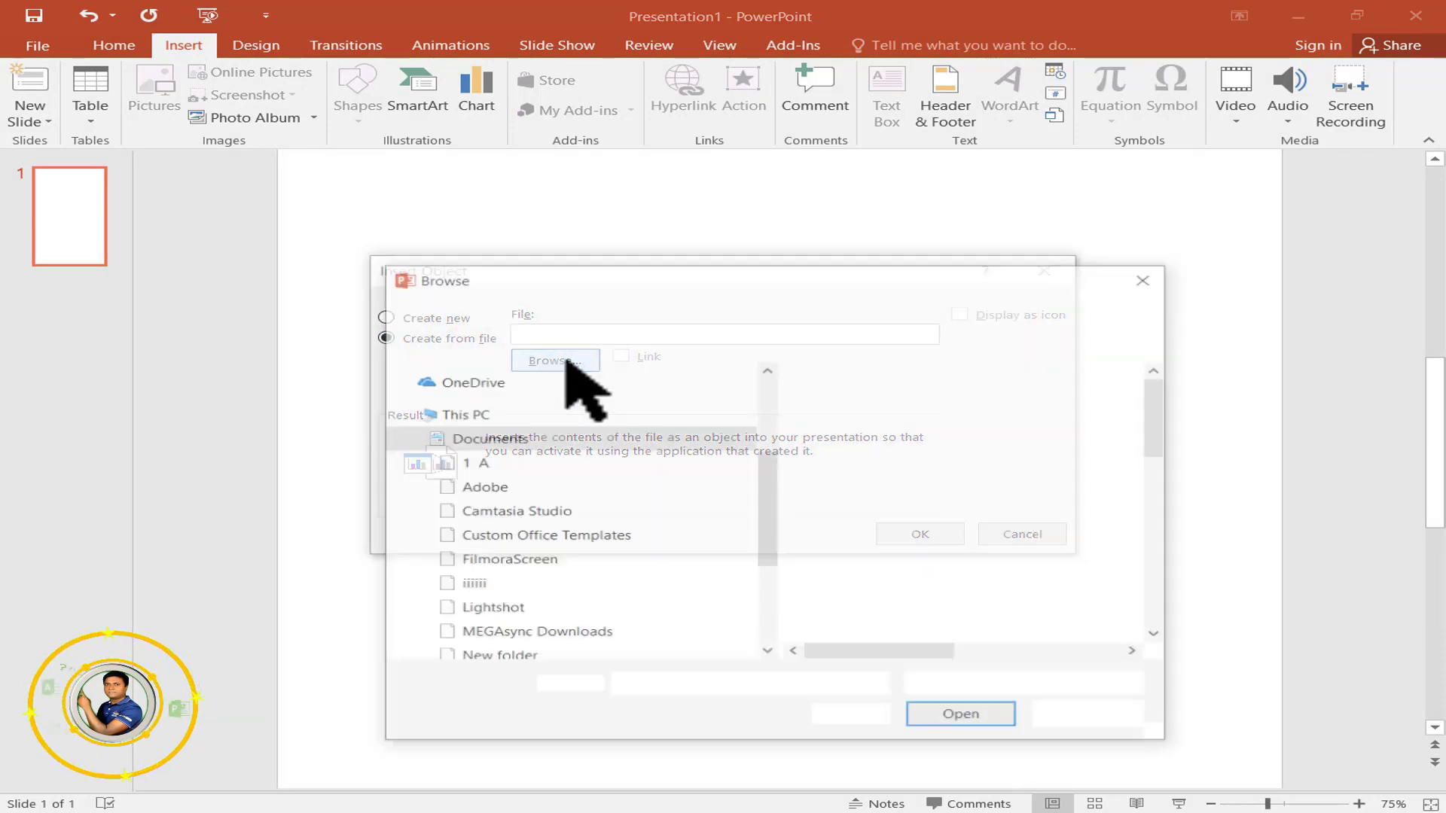
pyautogui.click(476, 461)
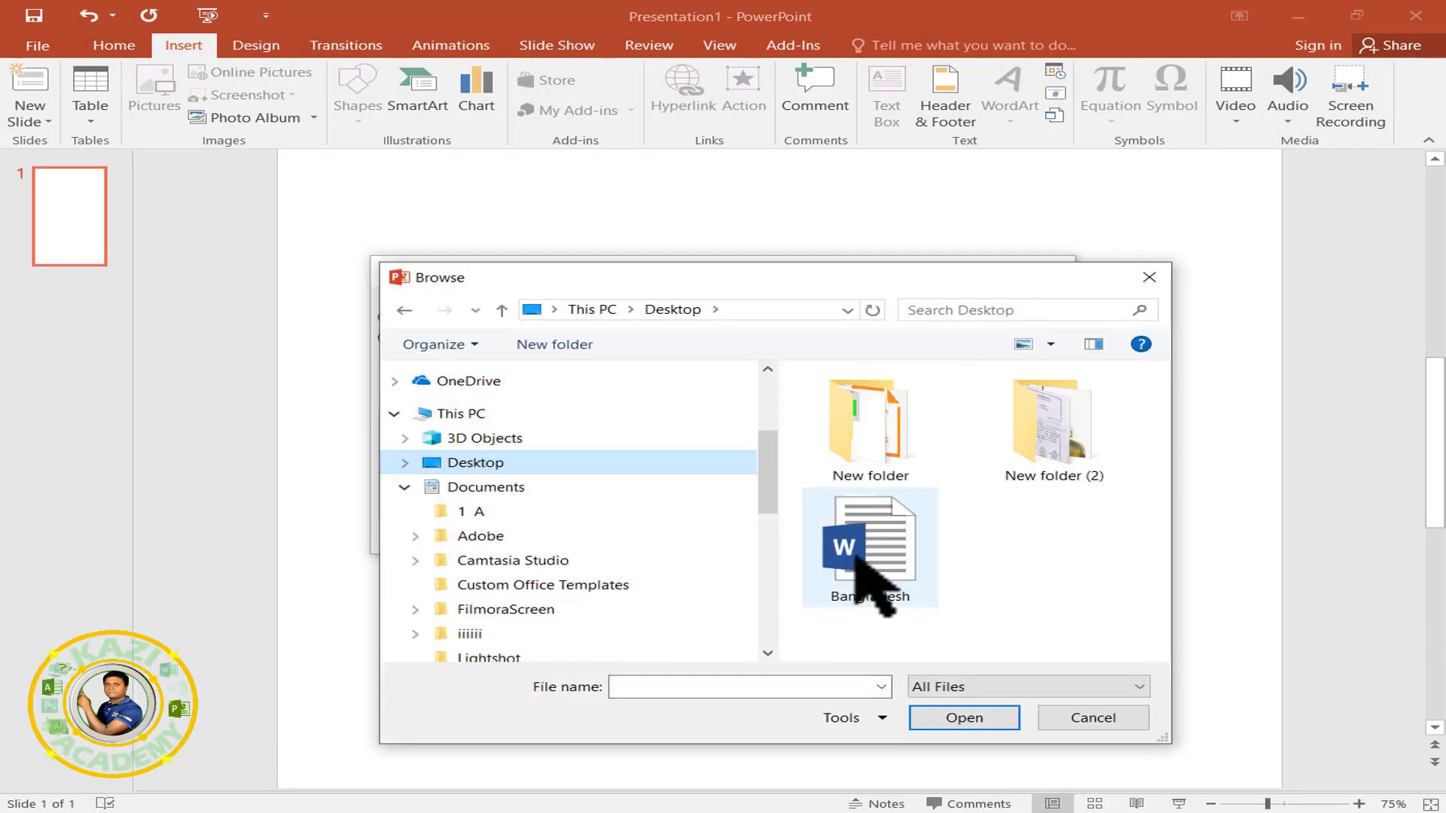
pyautogui.click(863, 550)
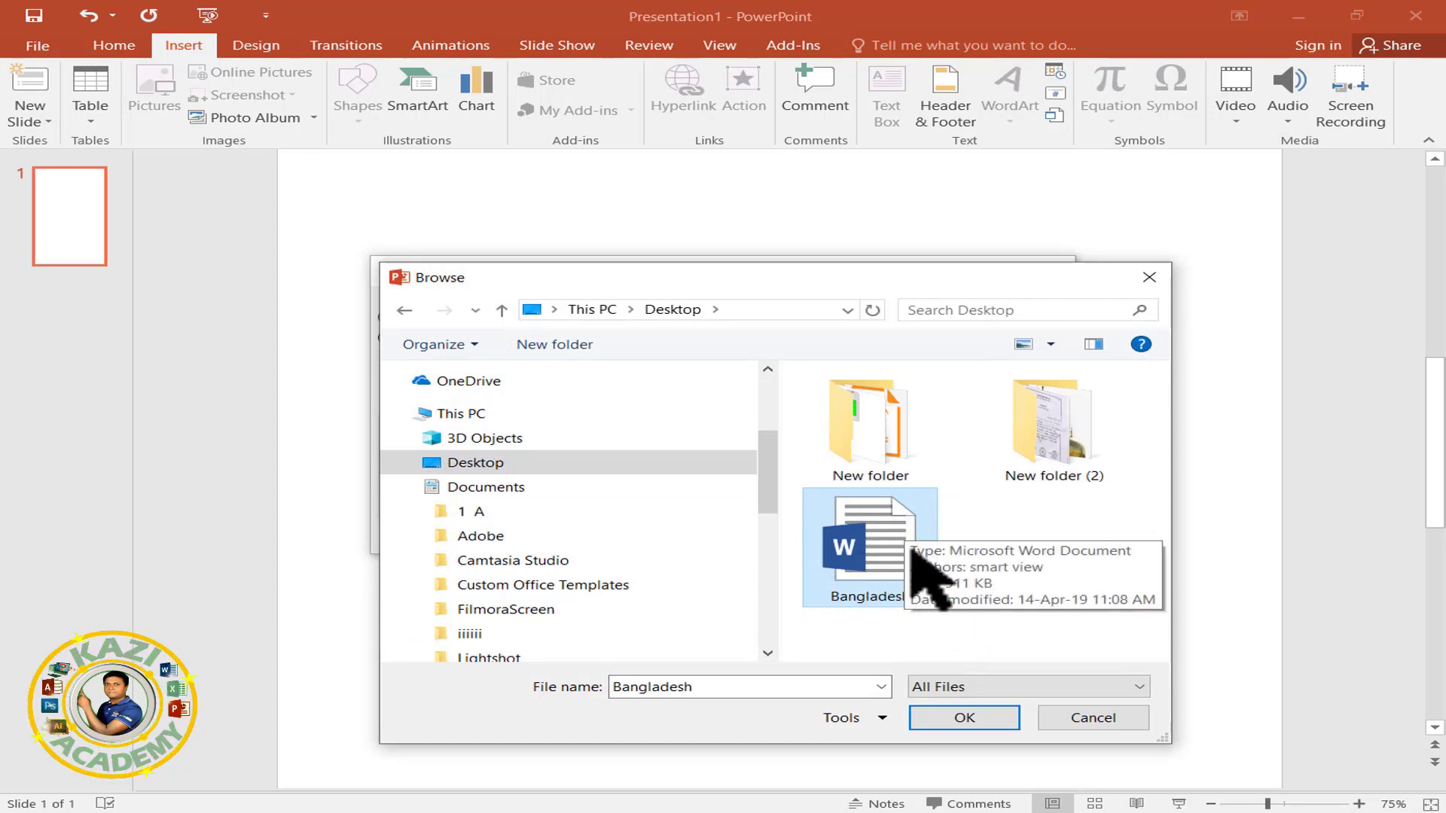
pyautogui.click(964, 718)
pyautogui.click(921, 535)
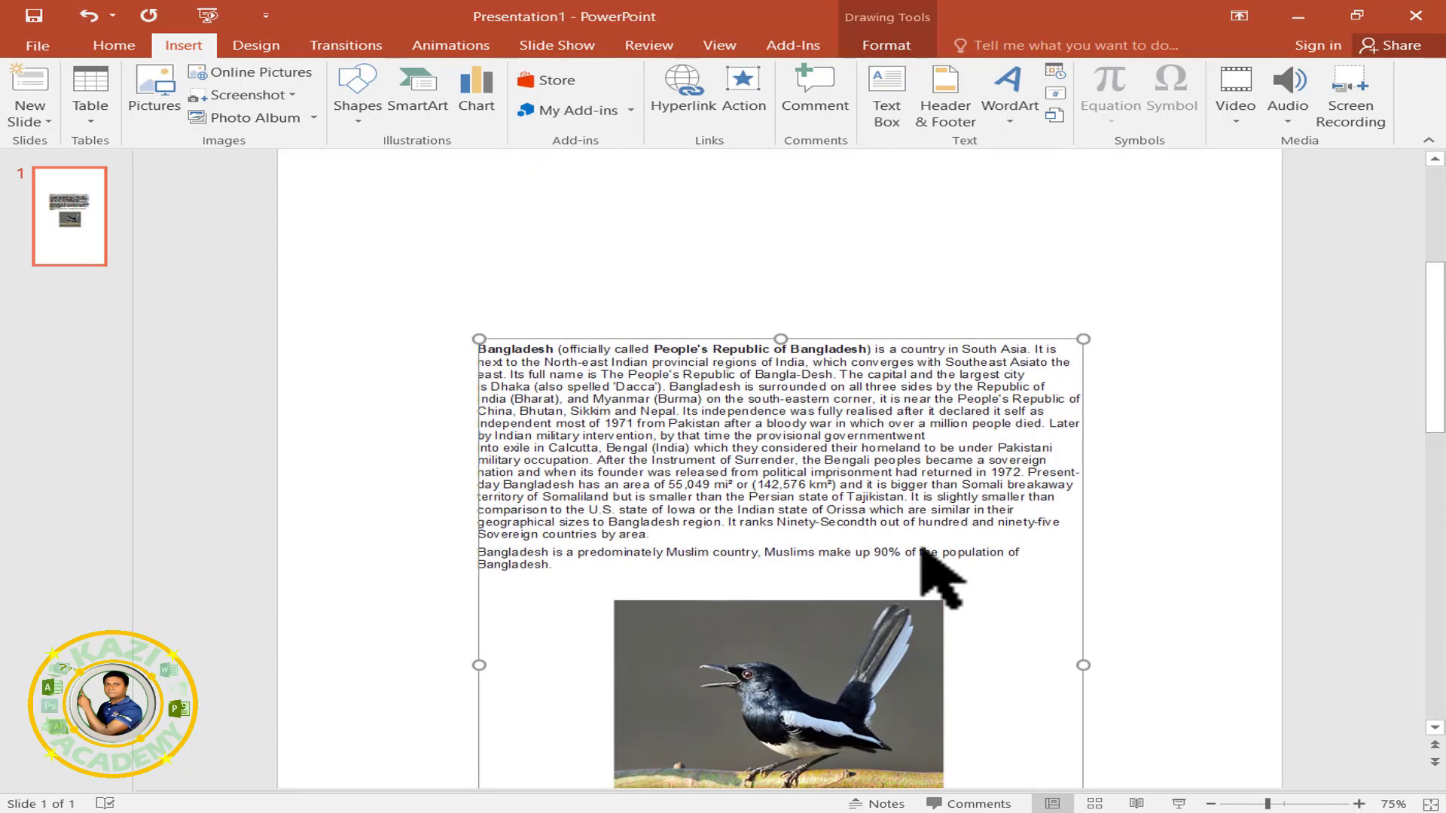
# Step: Move the embedded document up, delete it, and return to the Bangladesh document in Word
pyautogui.moveTo(998, 411); pyautogui.dragTo(986, 301)
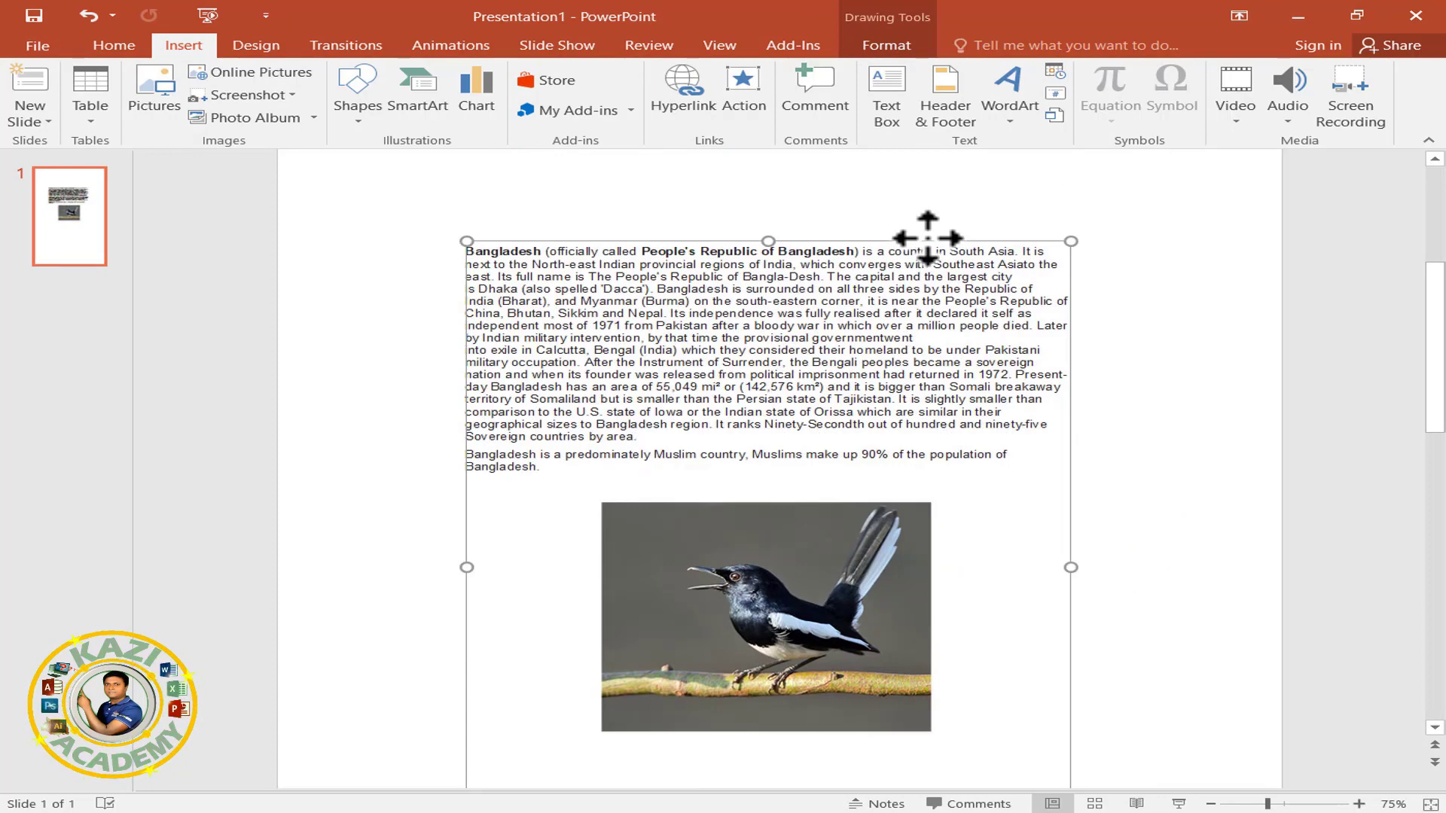
pyautogui.press('Delete')
pyautogui.click(1297, 15)
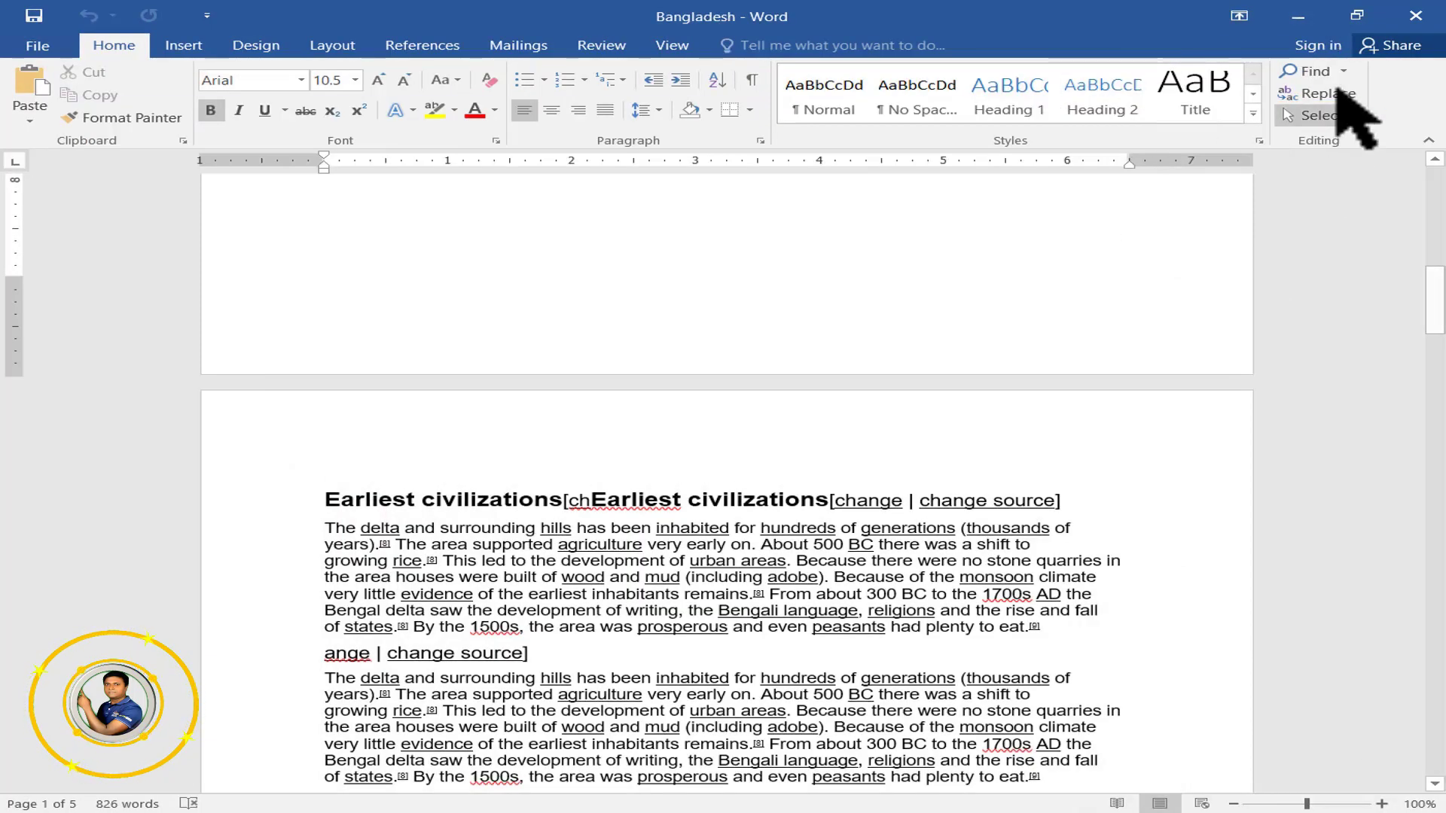
# Step: Jump to the document start and scroll through all five pages, from the bird photo to the table
pyautogui.hotkey('ctrl', 'Home')
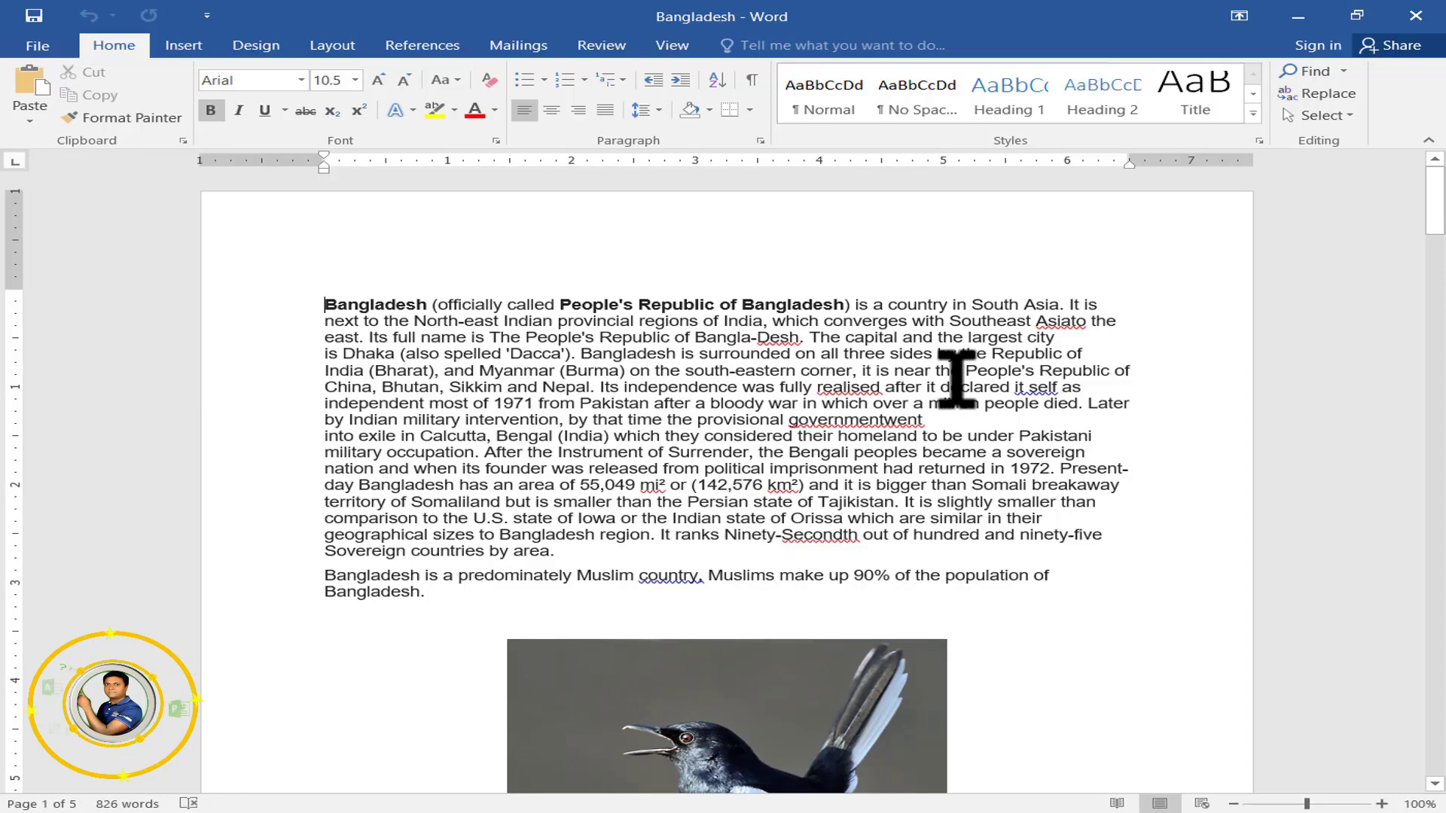
pyautogui.scroll(-7, 957, 379)
pyautogui.scroll(-6, 957, 379)
pyautogui.scroll(-2, 957, 379)
pyautogui.scroll(-8, 957, 380)
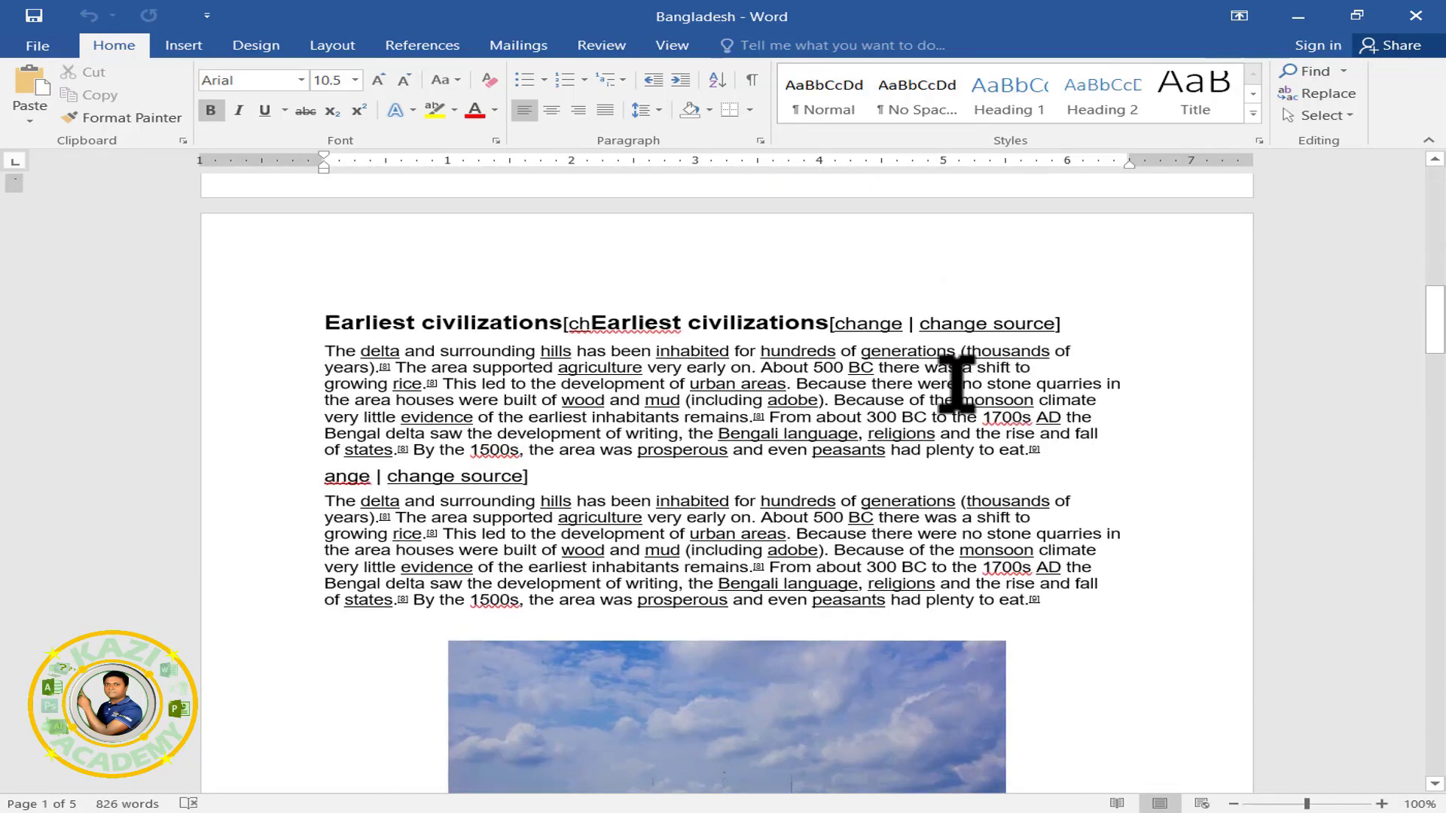
pyautogui.scroll(-5, 956, 384)
pyautogui.scroll(-2, 957, 385)
pyautogui.scroll(-1, 957, 386)
pyautogui.scroll(-10, 956, 385)
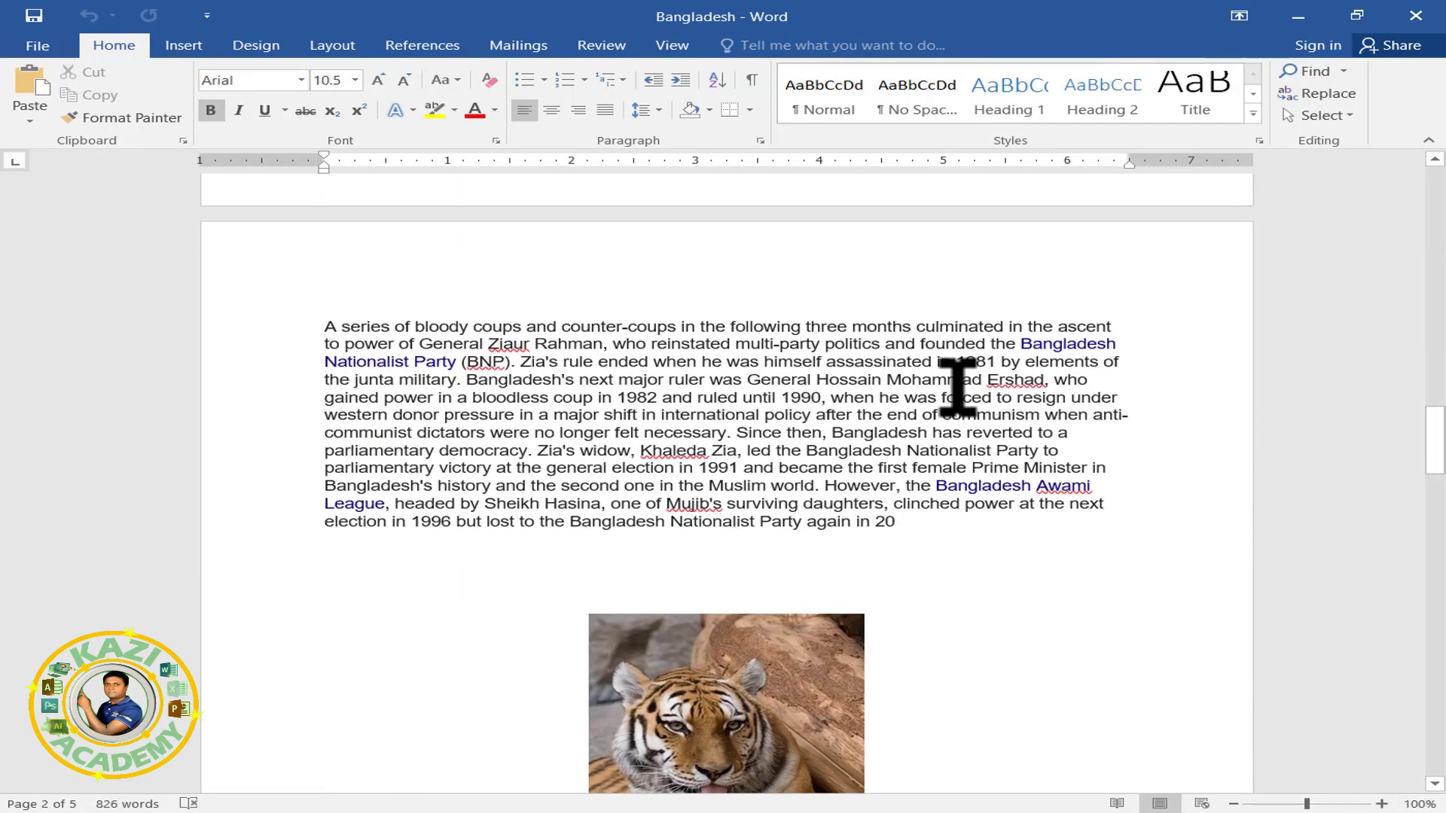
pyautogui.scroll(-8, 956, 386)
pyautogui.scroll(-8, 956, 385)
pyautogui.scroll(-8, 957, 386)
pyautogui.scroll(-3, 957, 385)
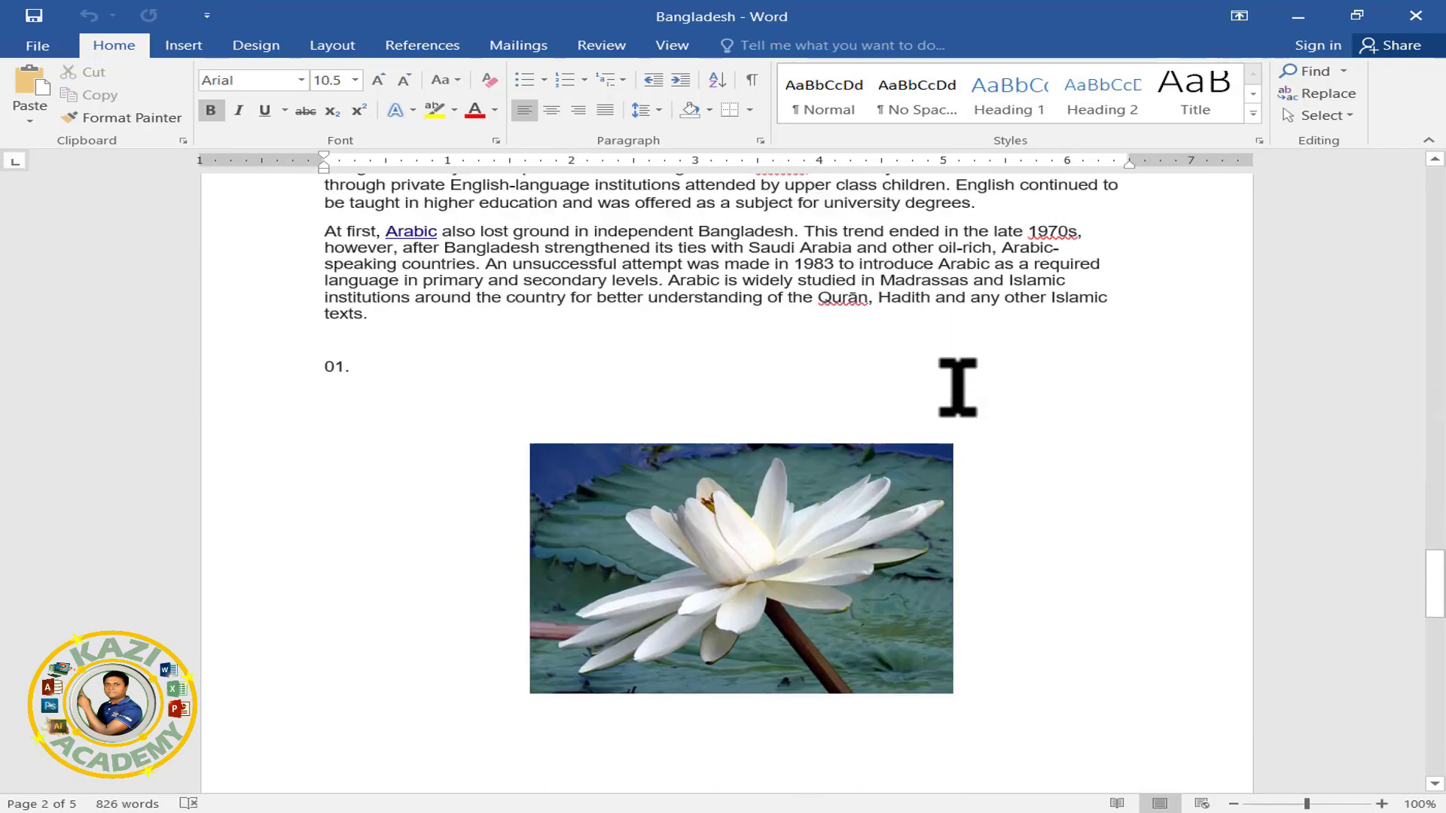
pyautogui.scroll(-10, 956, 386)
pyautogui.scroll(-1, 956, 386)
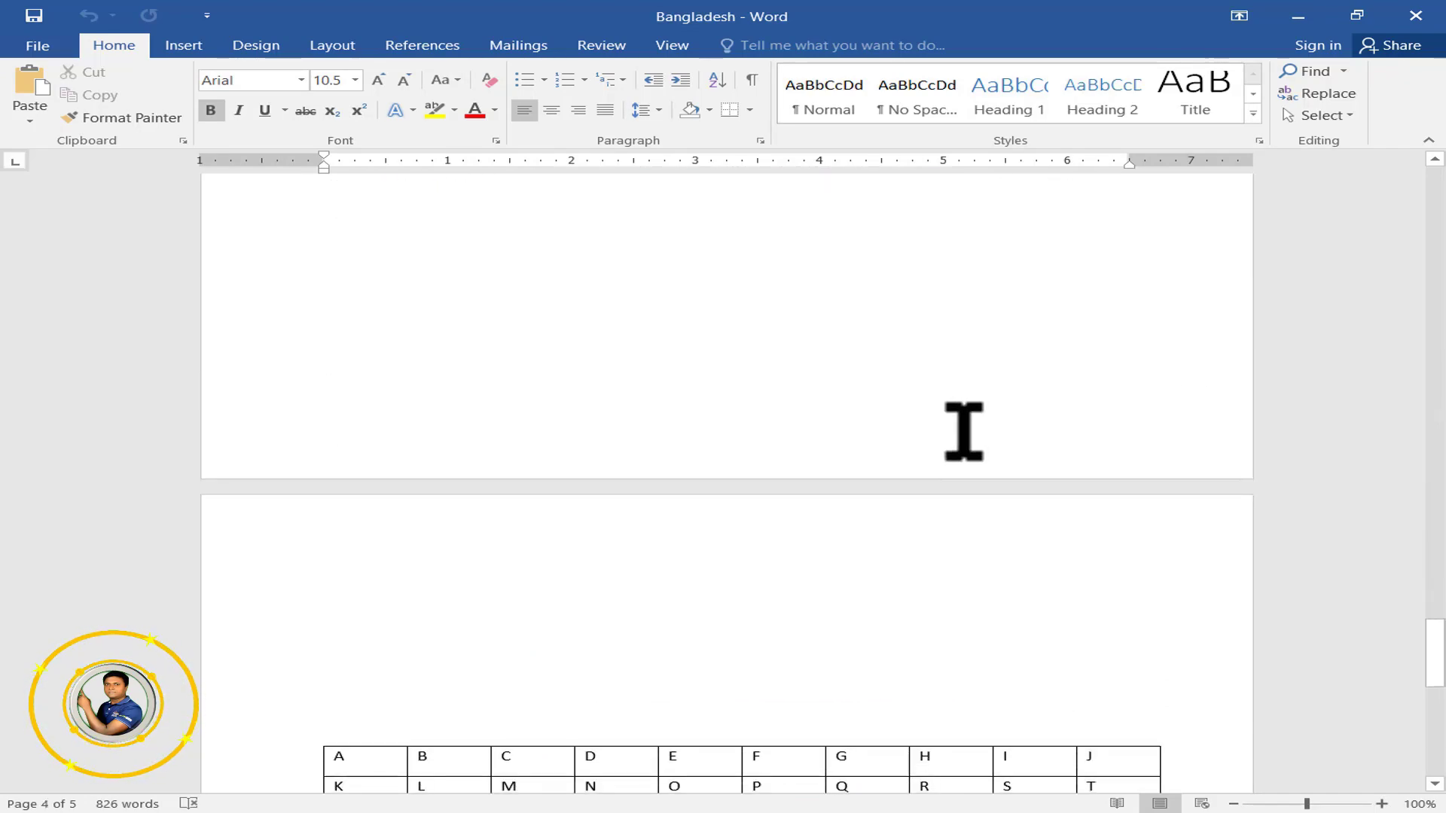
pyautogui.scroll(-7, 964, 431)
pyautogui.scroll(-1, 963, 430)
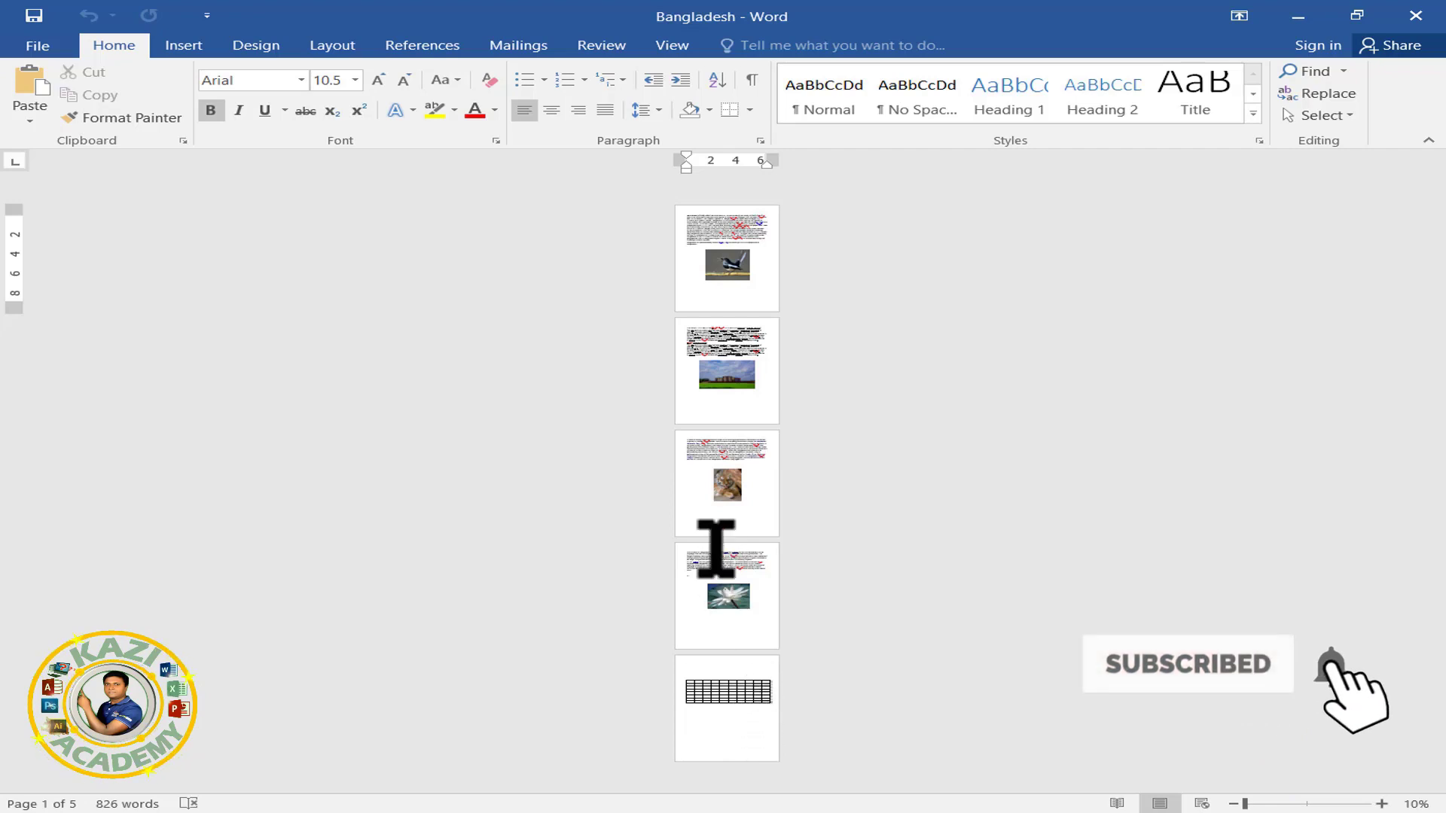
# Step: Select and delete the content of pages 2 to 5, then paste the removed content back
pyautogui.moveTo(716, 549); pyautogui.dragTo(774, 734)
pyautogui.click(773, 734)
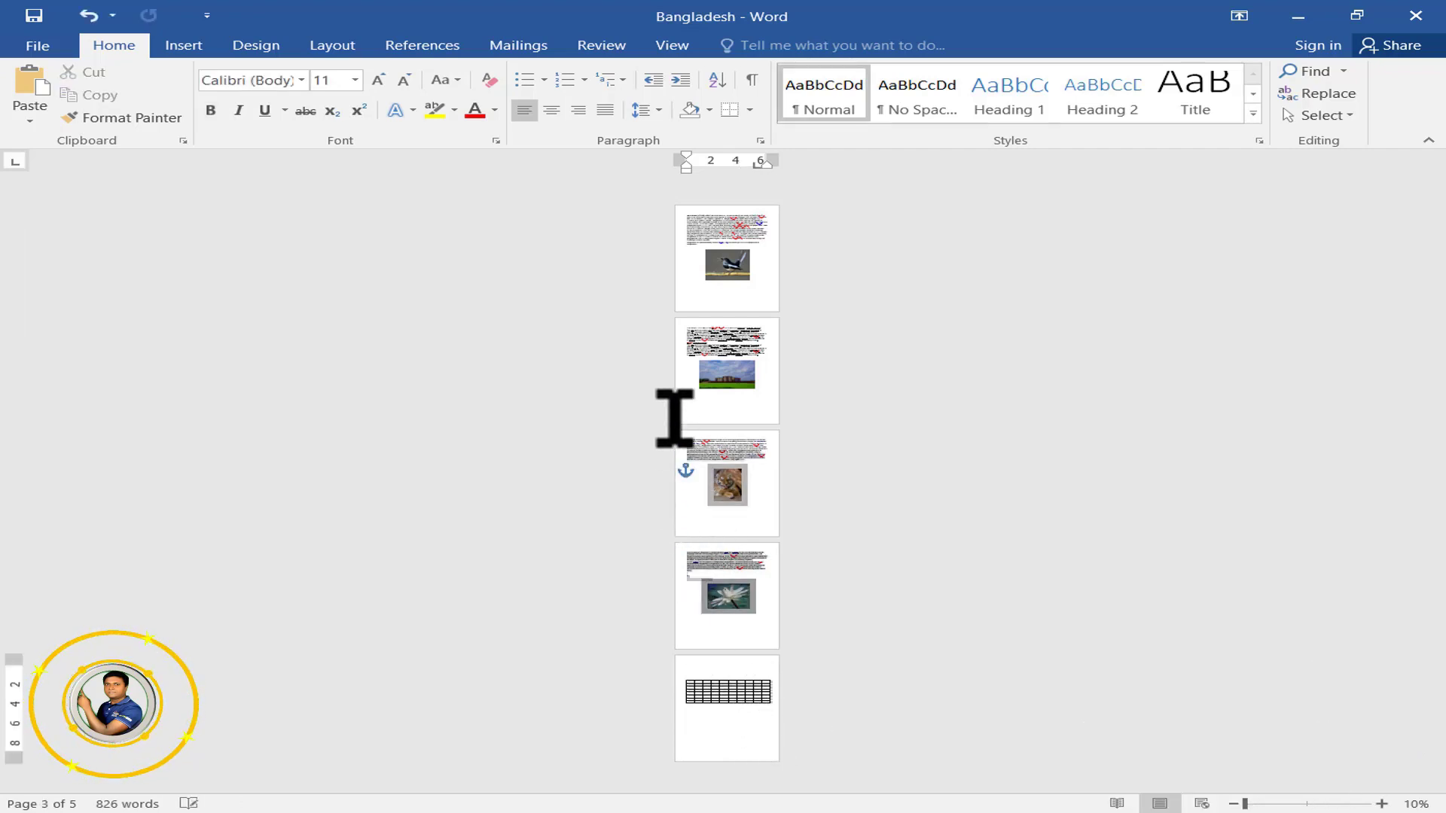
pyautogui.hotkey('ctrl', 'z')
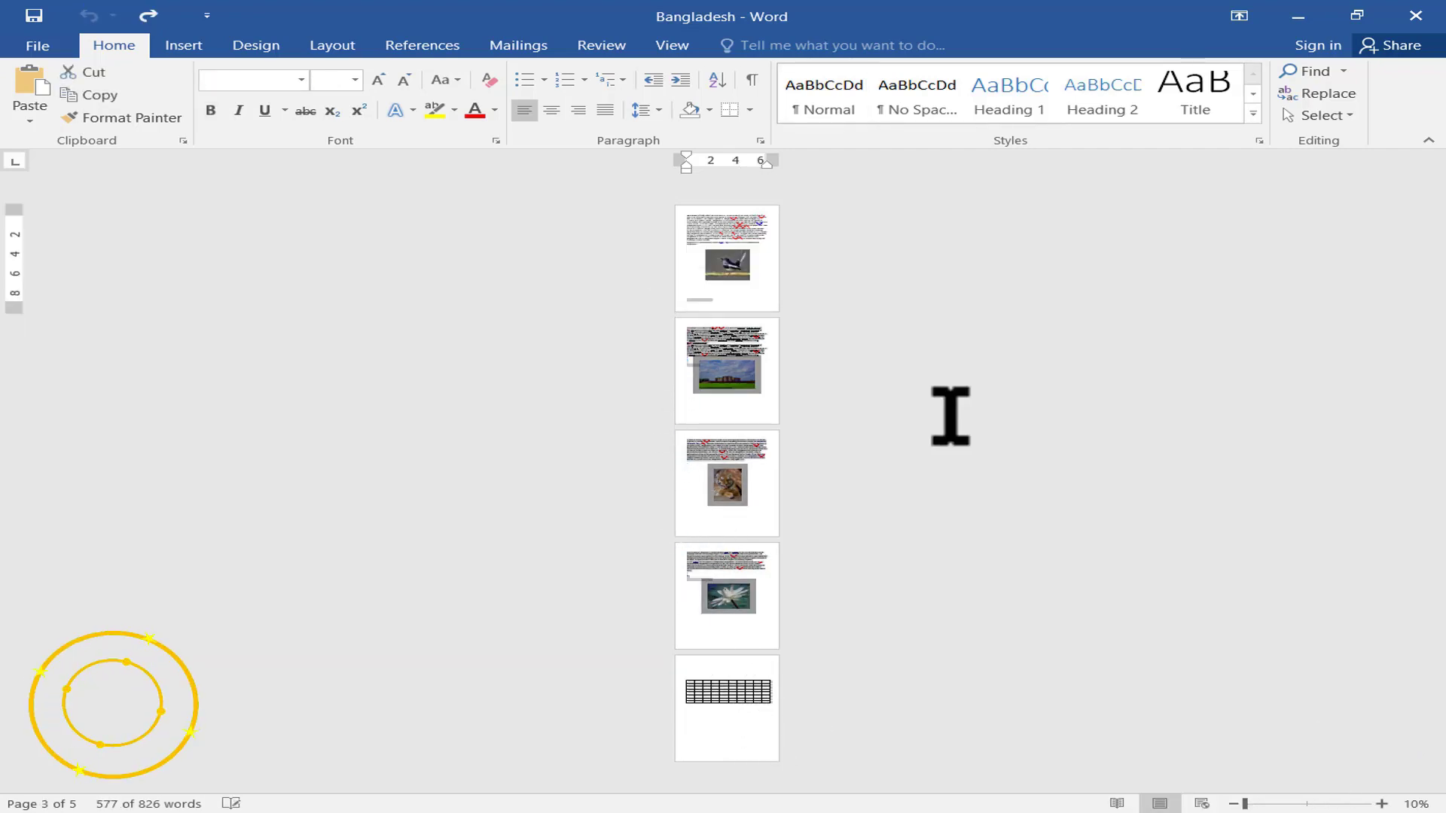
pyautogui.press('Delete')
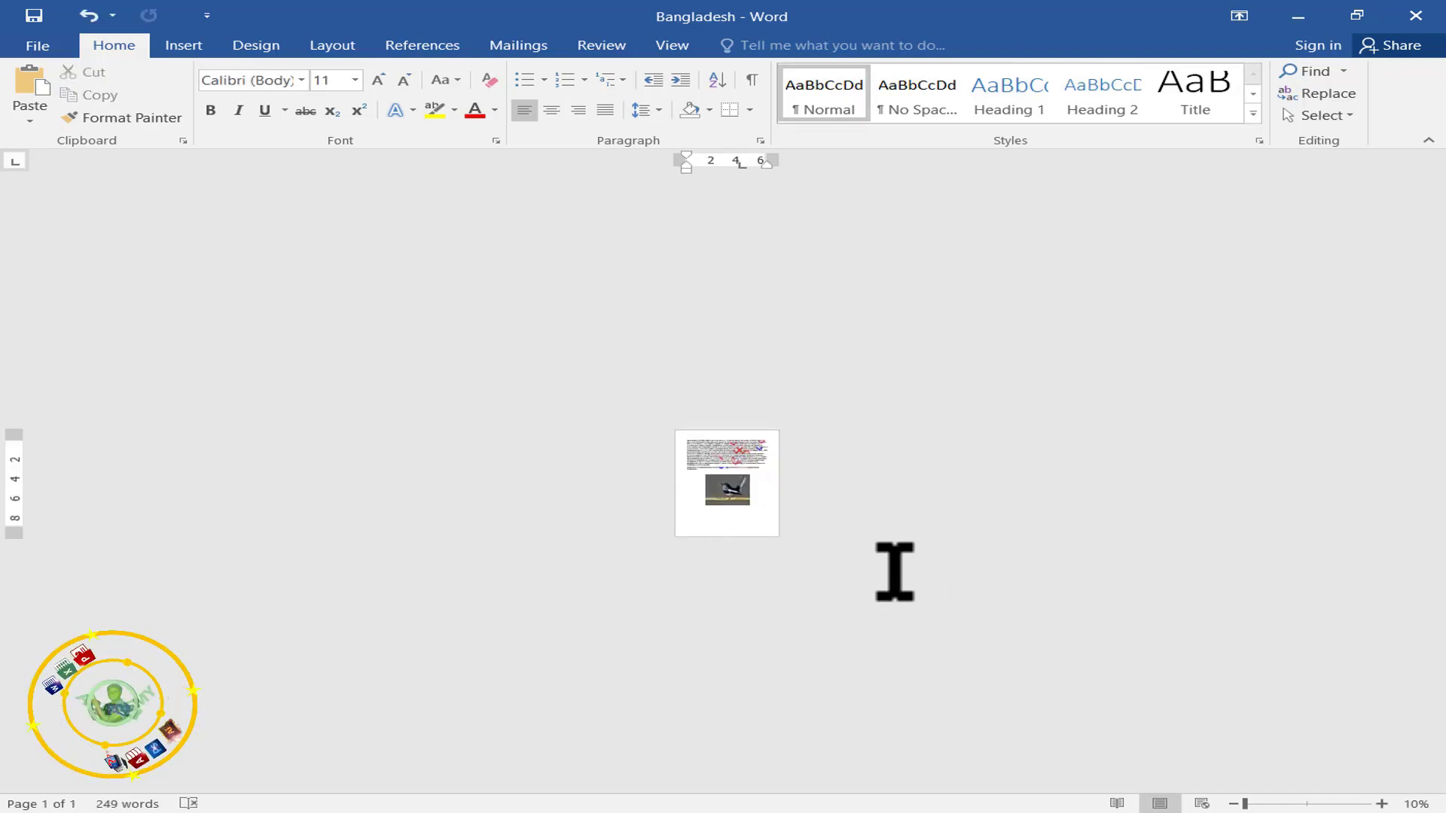
pyautogui.keyDown('ctrl'); pyautogui.scroll(4, 894, 571); pyautogui.keyUp('ctrl')
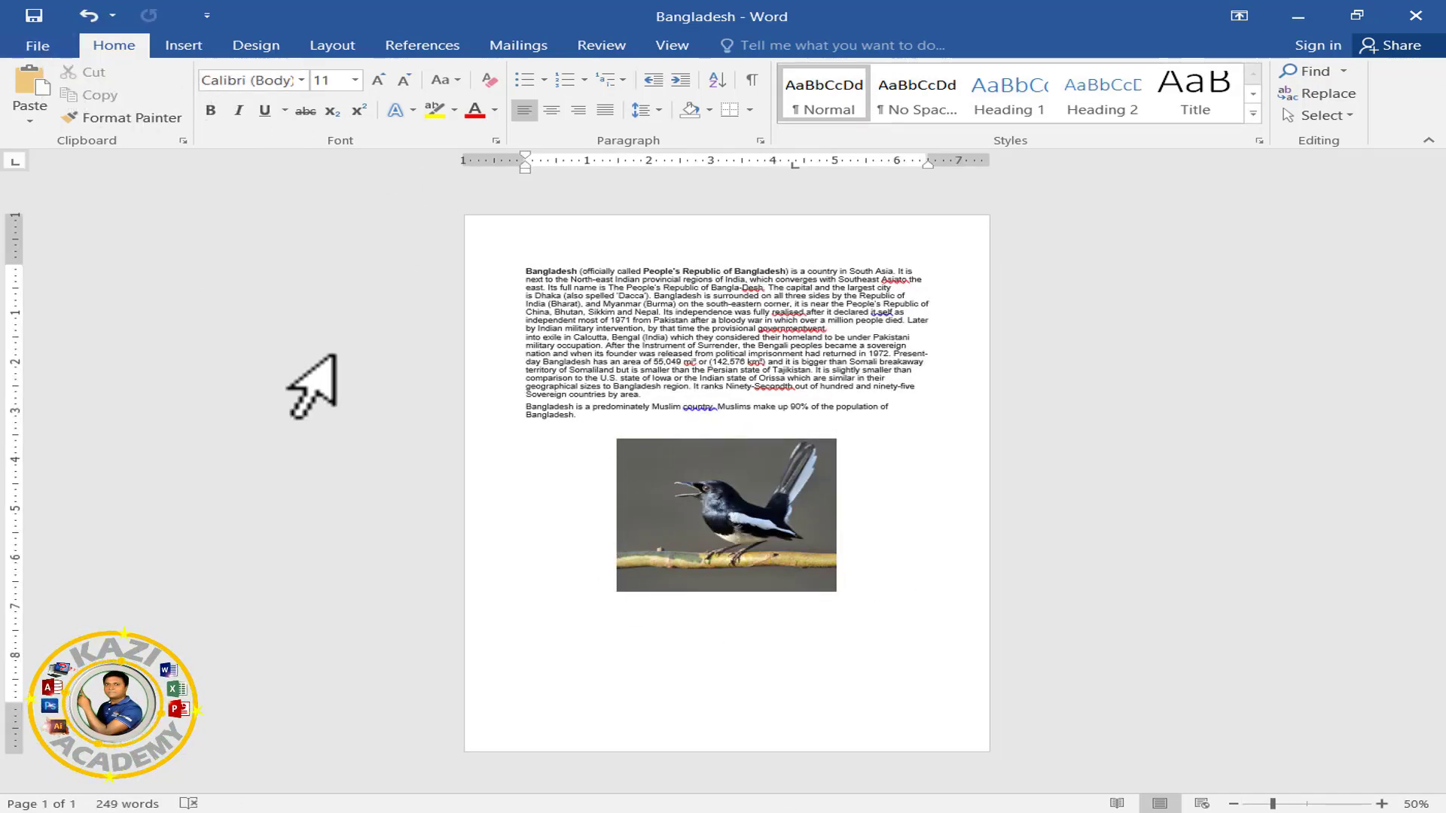
pyautogui.hotkey('ctrl', 'a')
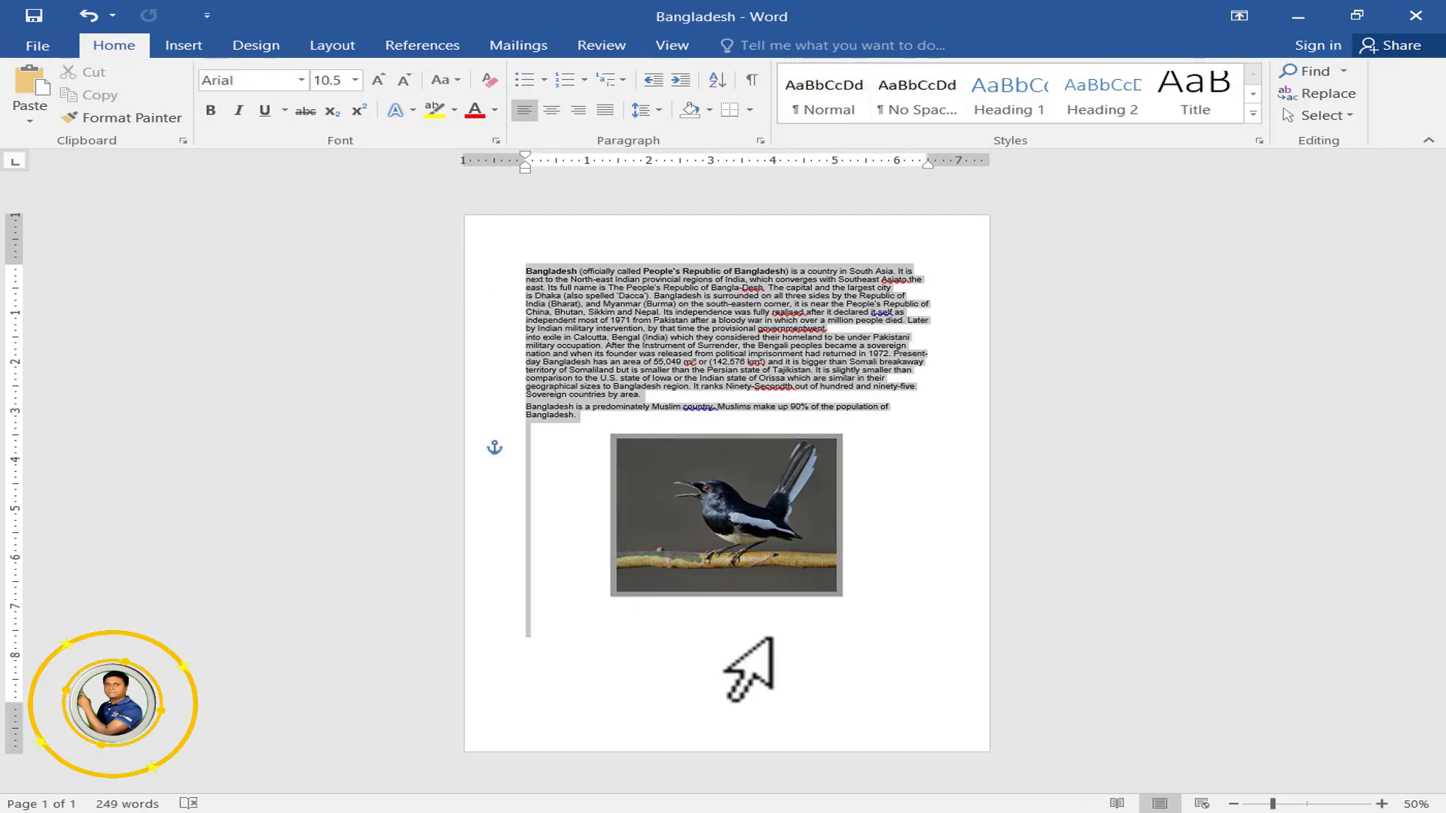
pyautogui.press('Delete')
pyautogui.hotkey('ctrl', 'v')
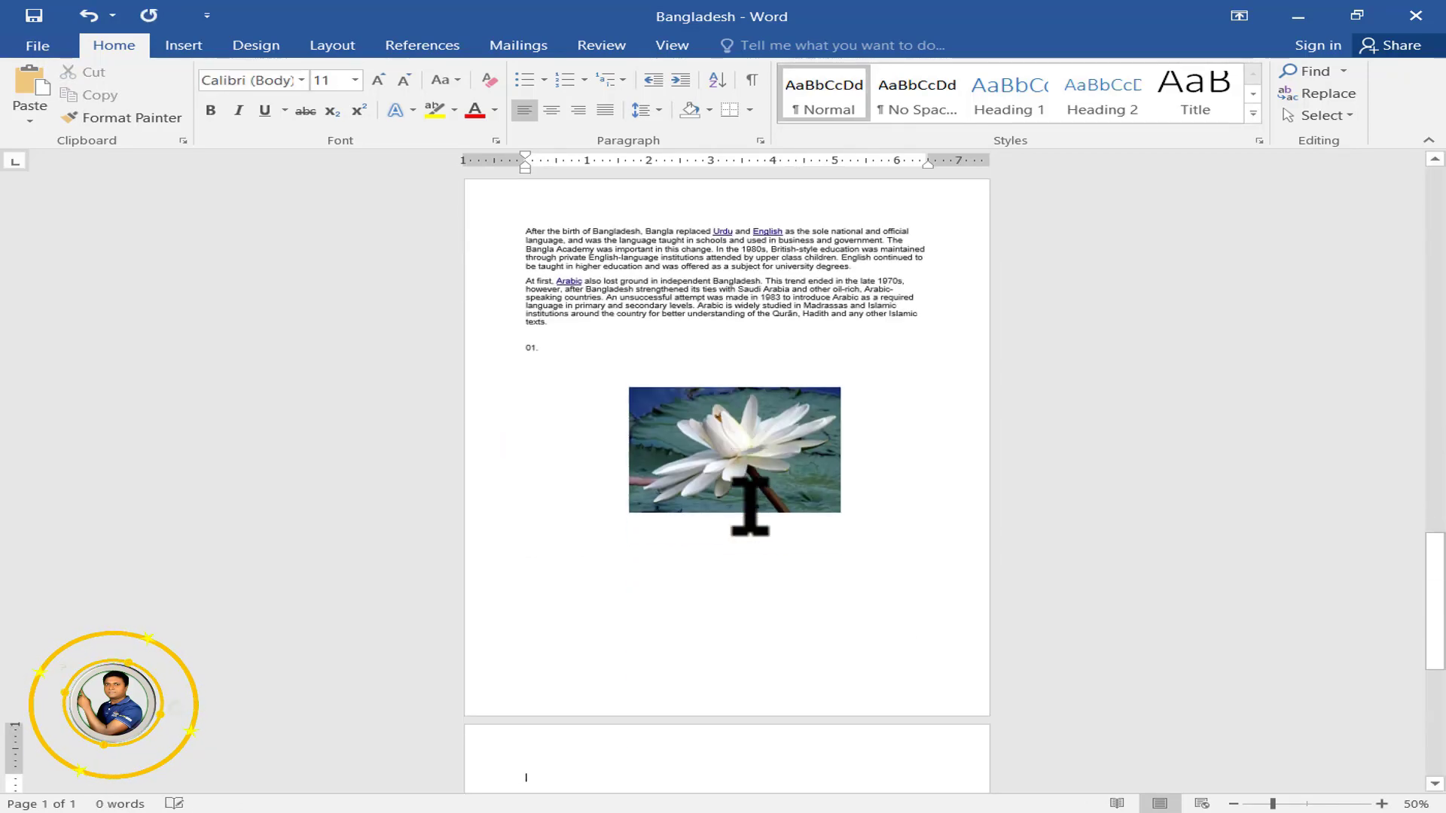
# Step: Backspace away the later and blank pages until only the Earliest civilizations page remains
pyautogui.scroll(-2, 765, 517)
pyautogui.scroll(-2, 750, 505)
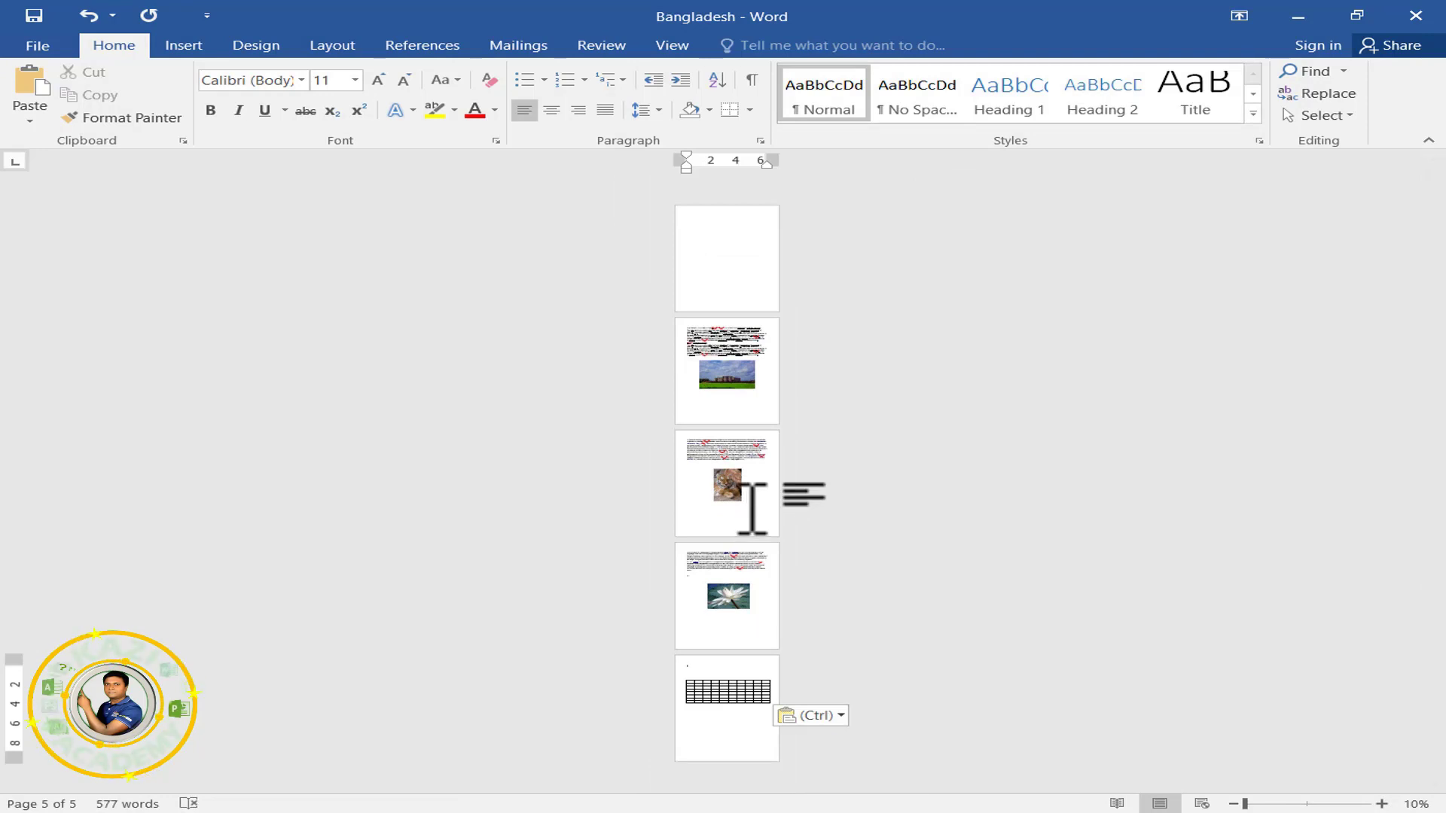
pyautogui.click(742, 459)
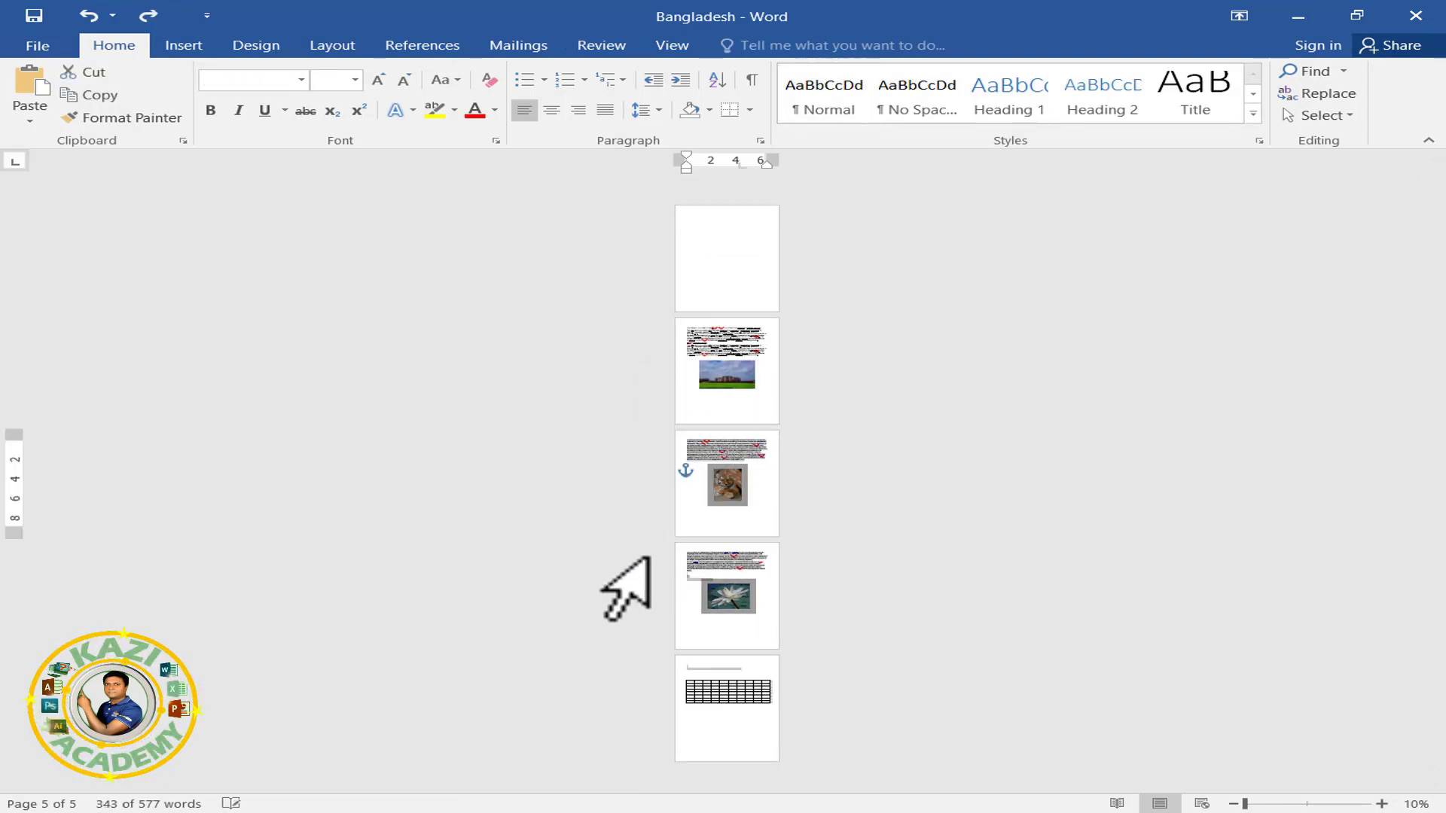
pyautogui.press('BackSpace')
pyautogui.press('BackSpace')
pyautogui.press('BackSpace')
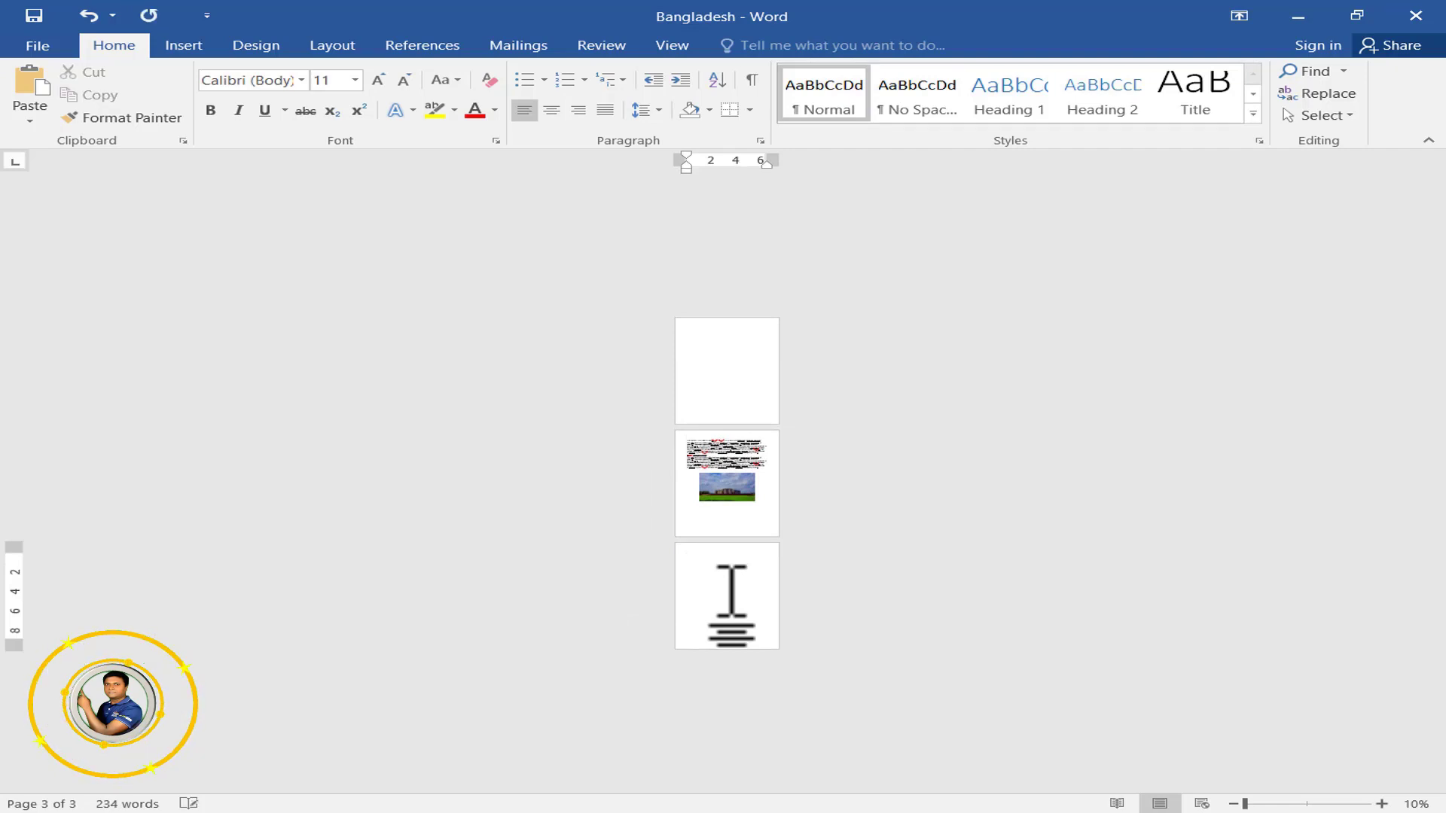
pyautogui.press('BackSpace')
pyautogui.press('BackSpace')
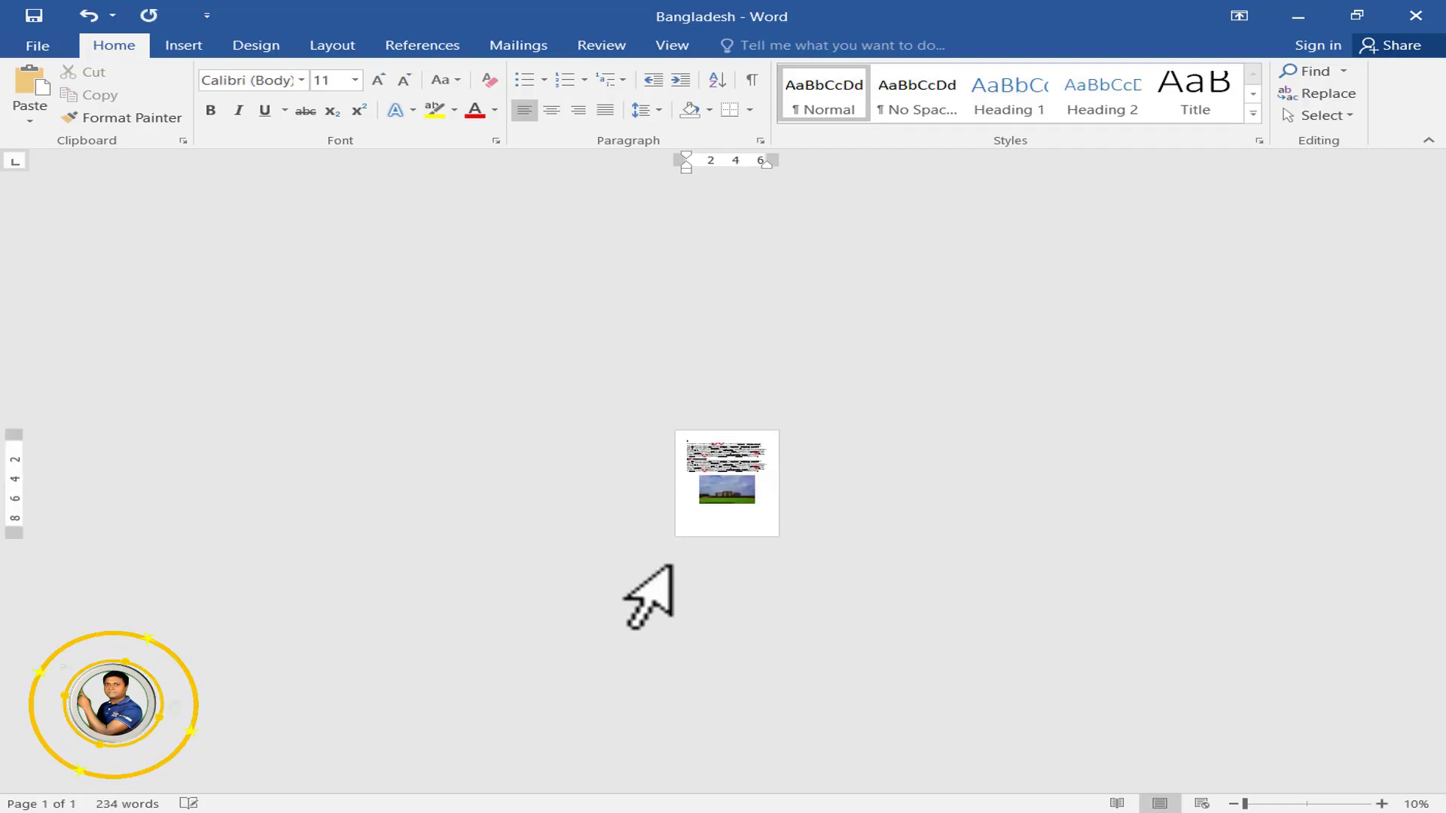
pyautogui.scroll(5, 883, 497)
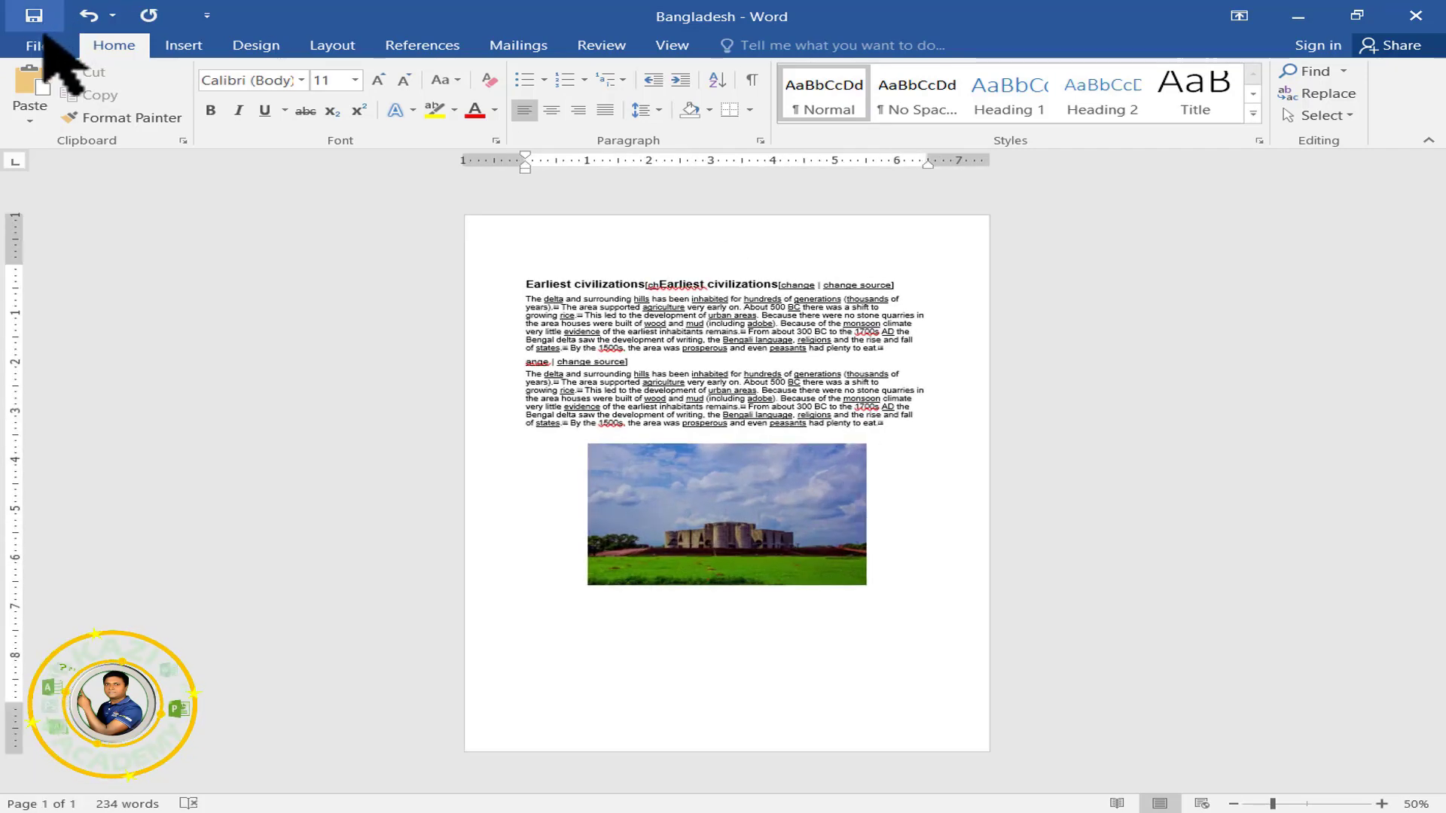
pyautogui.click(38, 45)
# Step: Save the single 234-word page to the Desktop under the name 'Bangladesh 2'
pyautogui.click(53, 226)
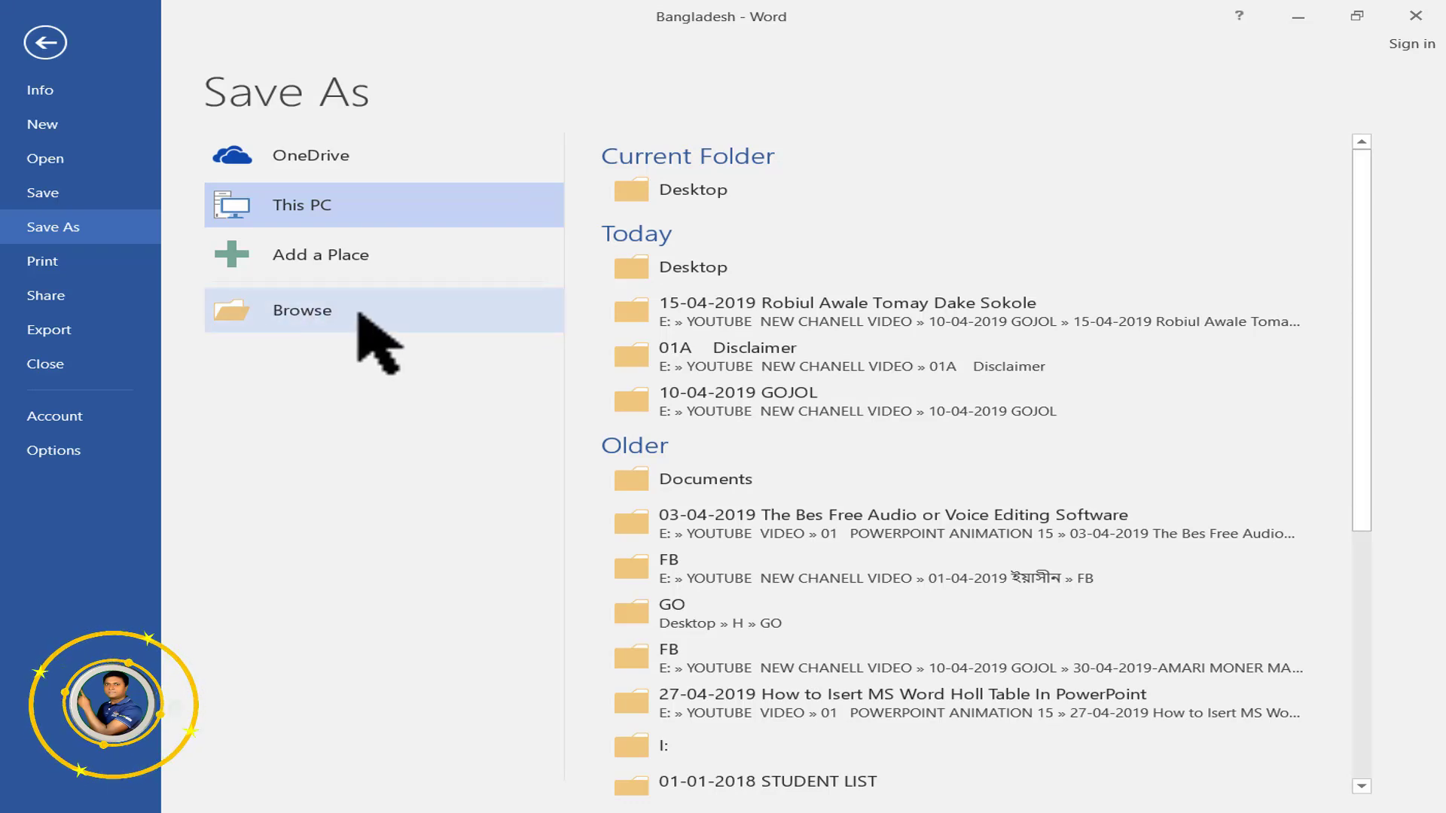
pyautogui.click(670, 190)
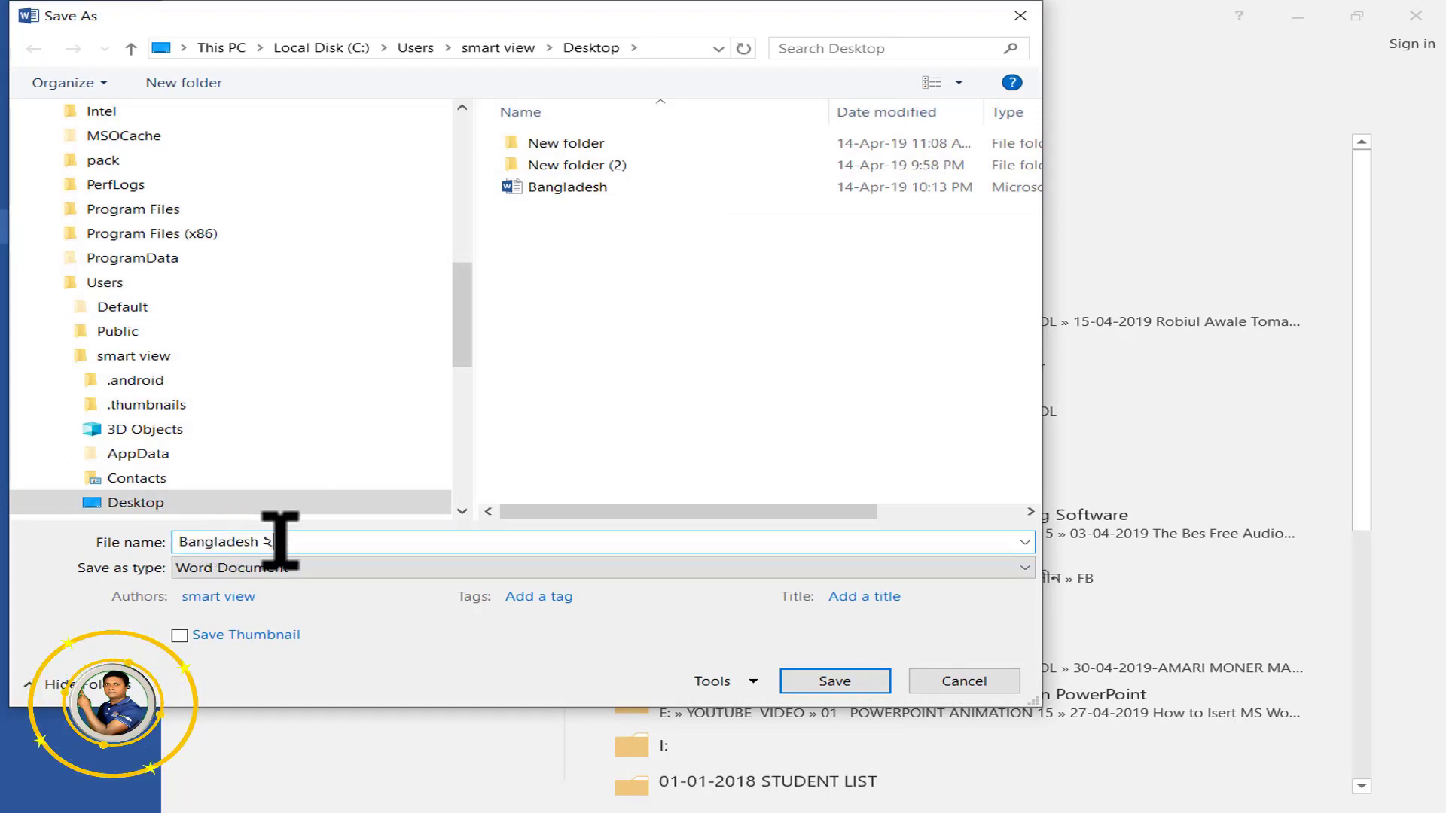
pyautogui.click(874, 682)
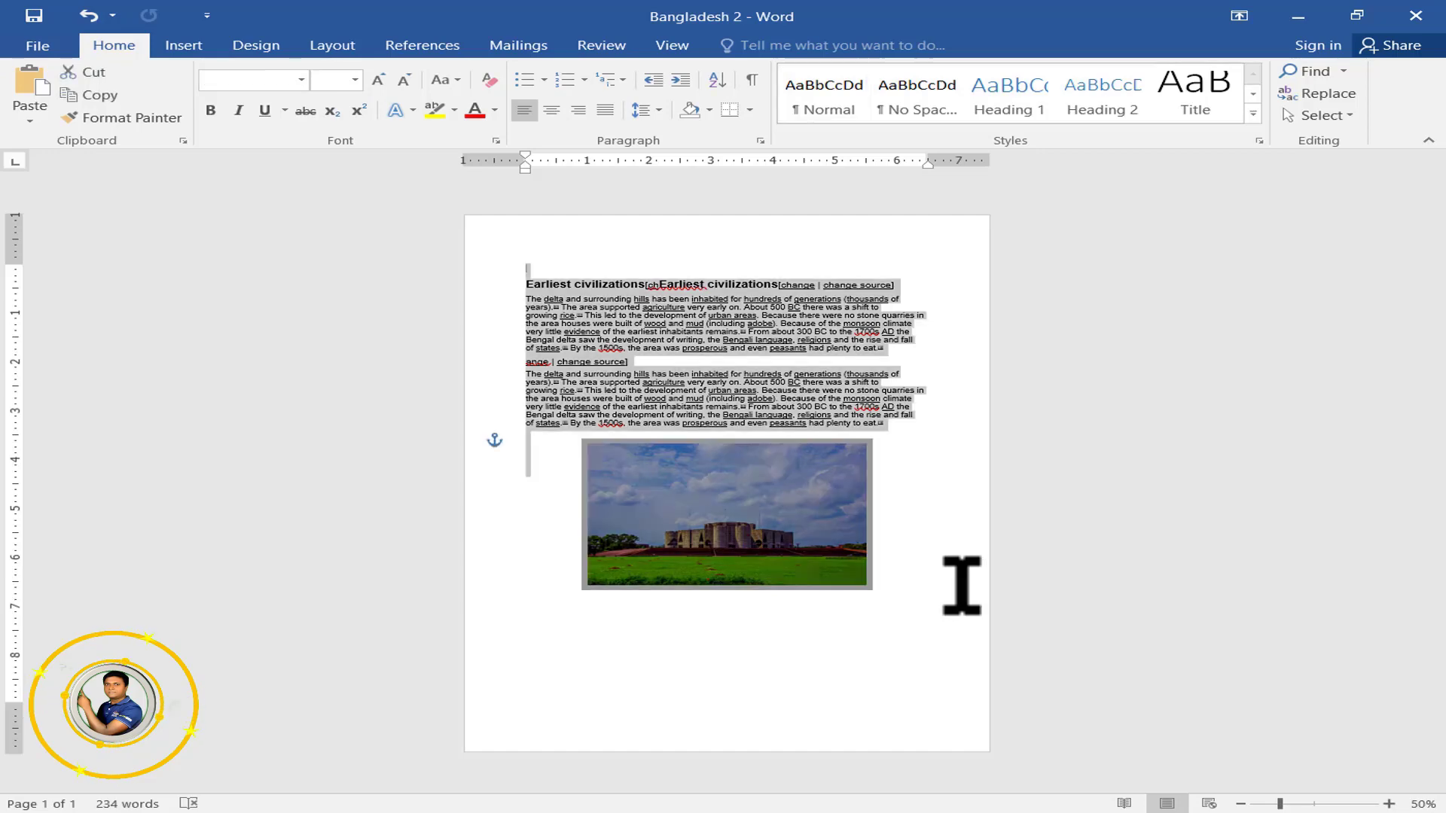
# Step: Clear the Bangladesh 2 copy and paste in the pages cut earlier
pyautogui.press('Delete')
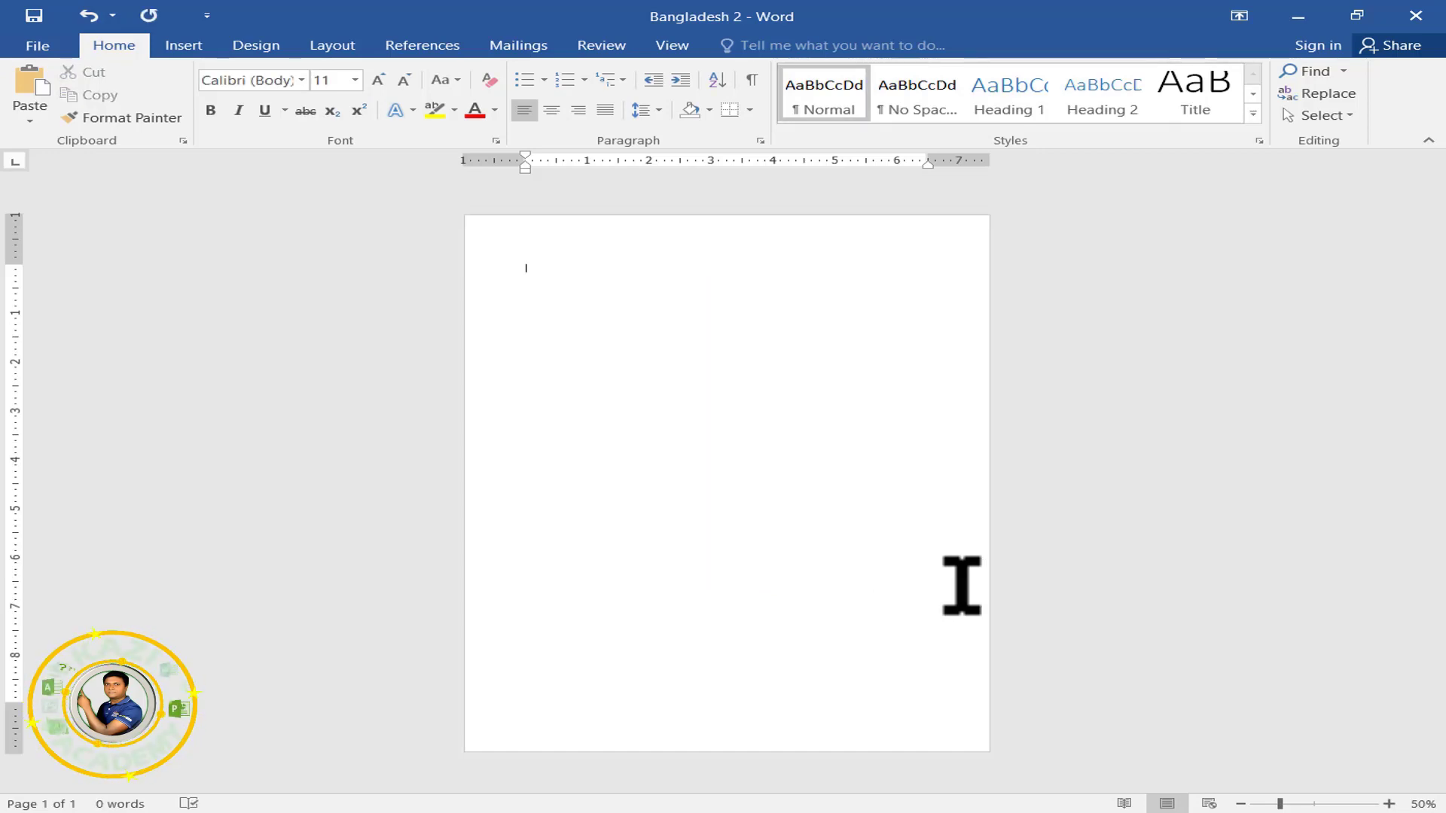
pyautogui.hotkey('ctrl', 'v')
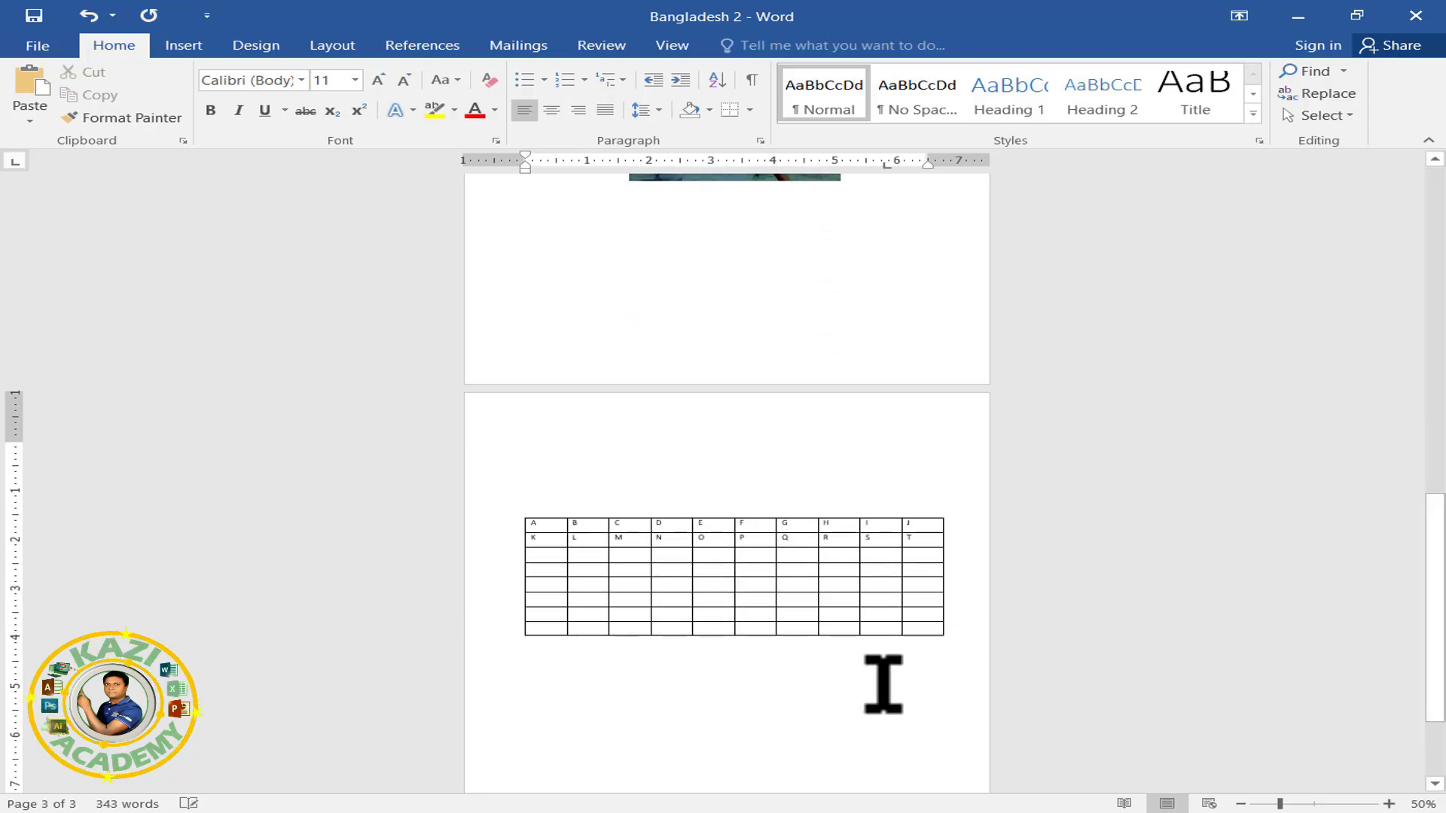
pyautogui.scroll(3, 561, 193)
pyautogui.scroll(3, 557, 194)
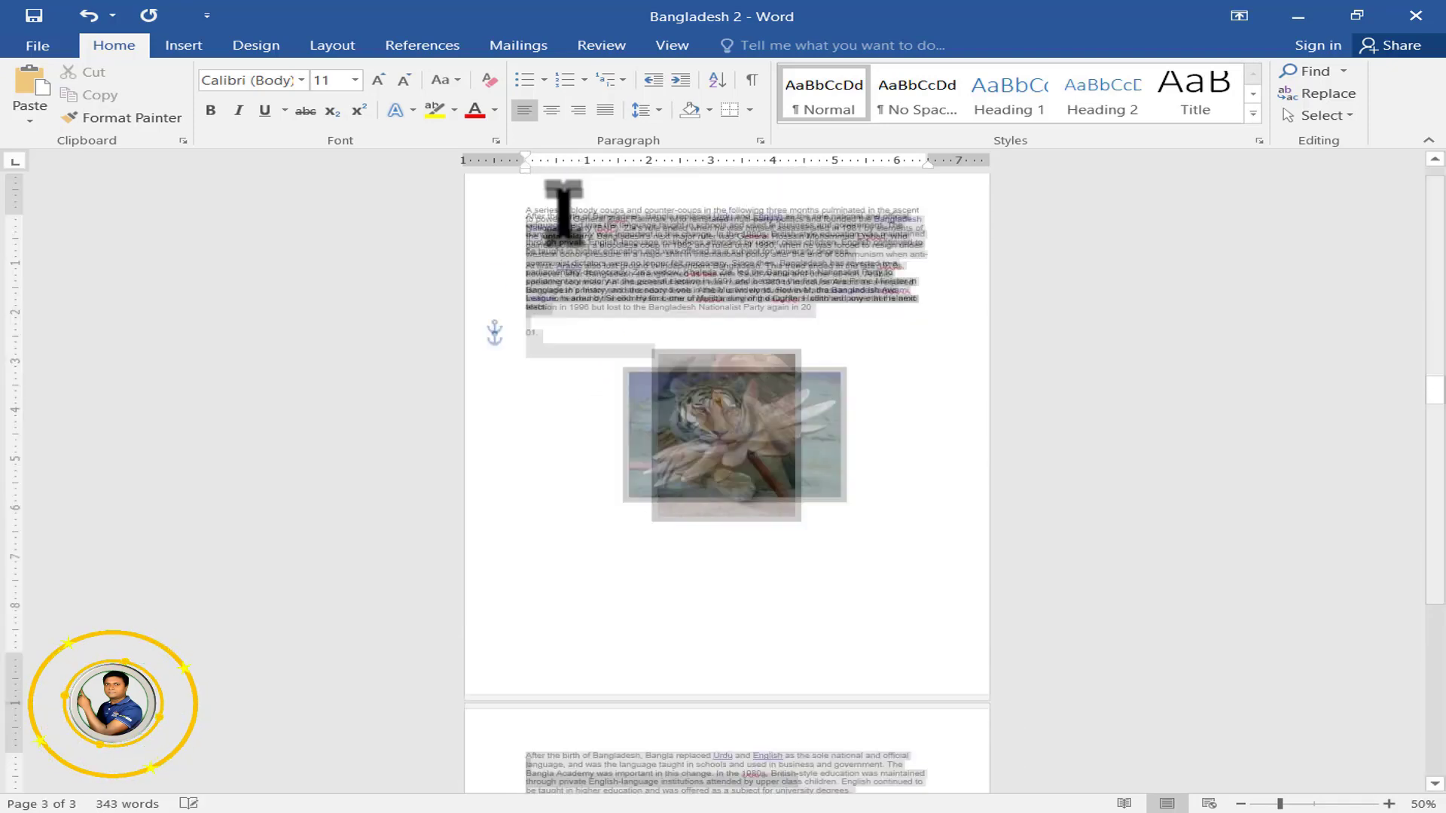
pyautogui.scroll(3, 562, 225)
pyautogui.scroll(3, 570, 376)
# Step: Remove the lotus page and table, leaving only the coup-history text and tiger picture
pyautogui.hotkey('ctrl', 'z')
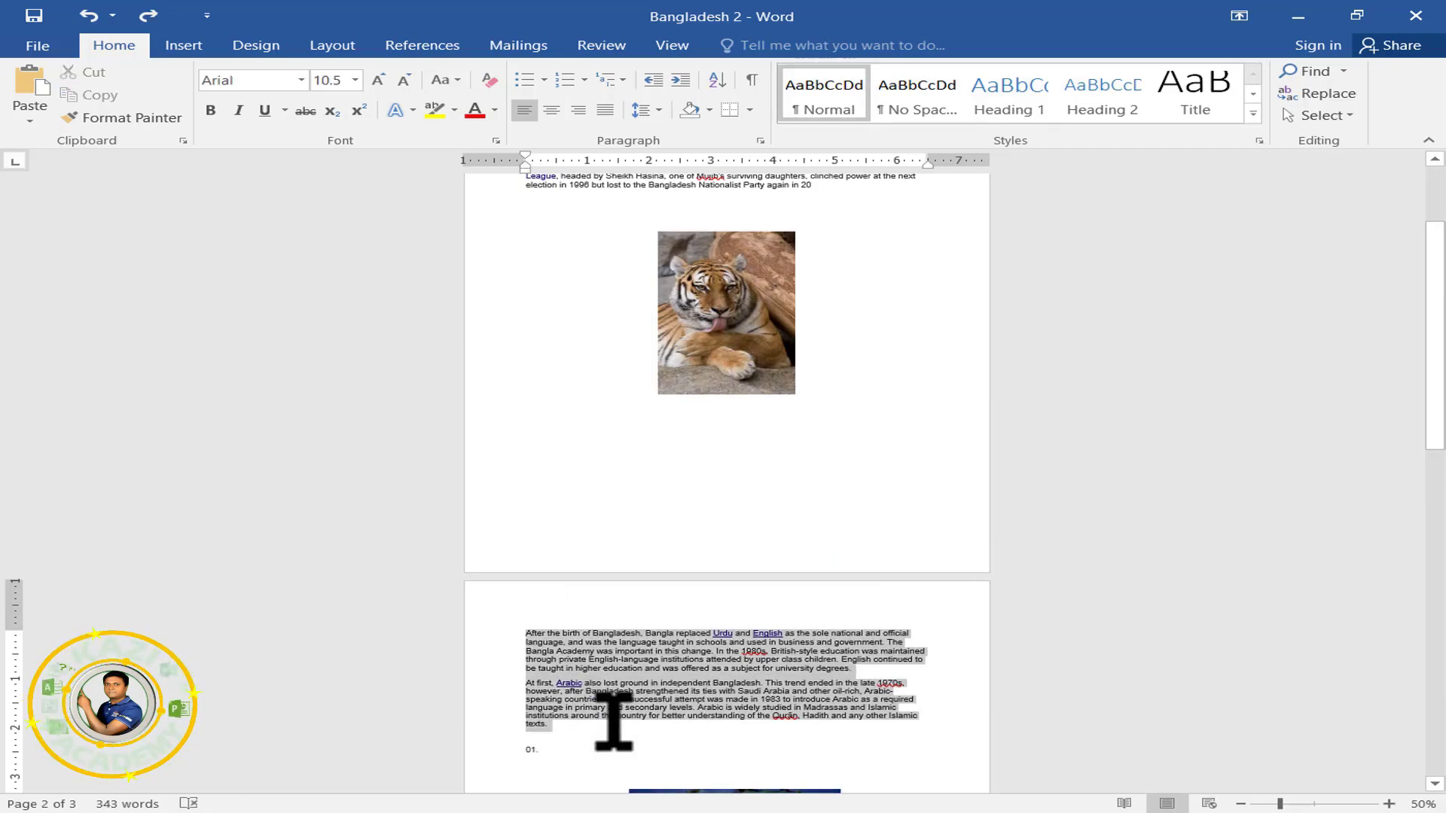
pyautogui.scroll(-3, 613, 708)
pyautogui.scroll(-3, 614, 715)
pyautogui.scroll(-2, 616, 723)
pyautogui.hotkey('ctrl', 'y')
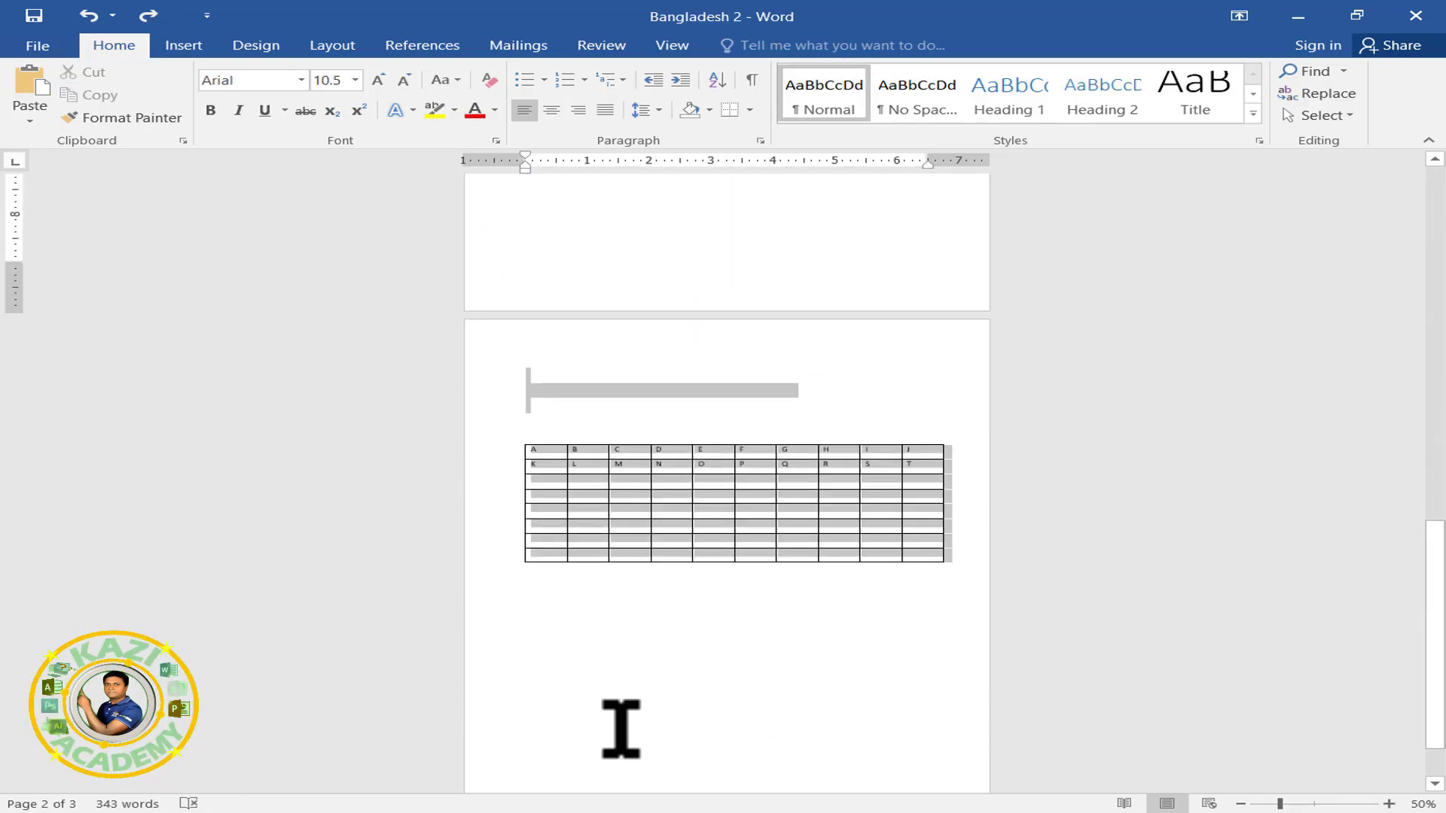
pyautogui.click(38, 45)
# Step: Save a copy to the Desktop as Bangladesh 3
pyautogui.click(53, 227)
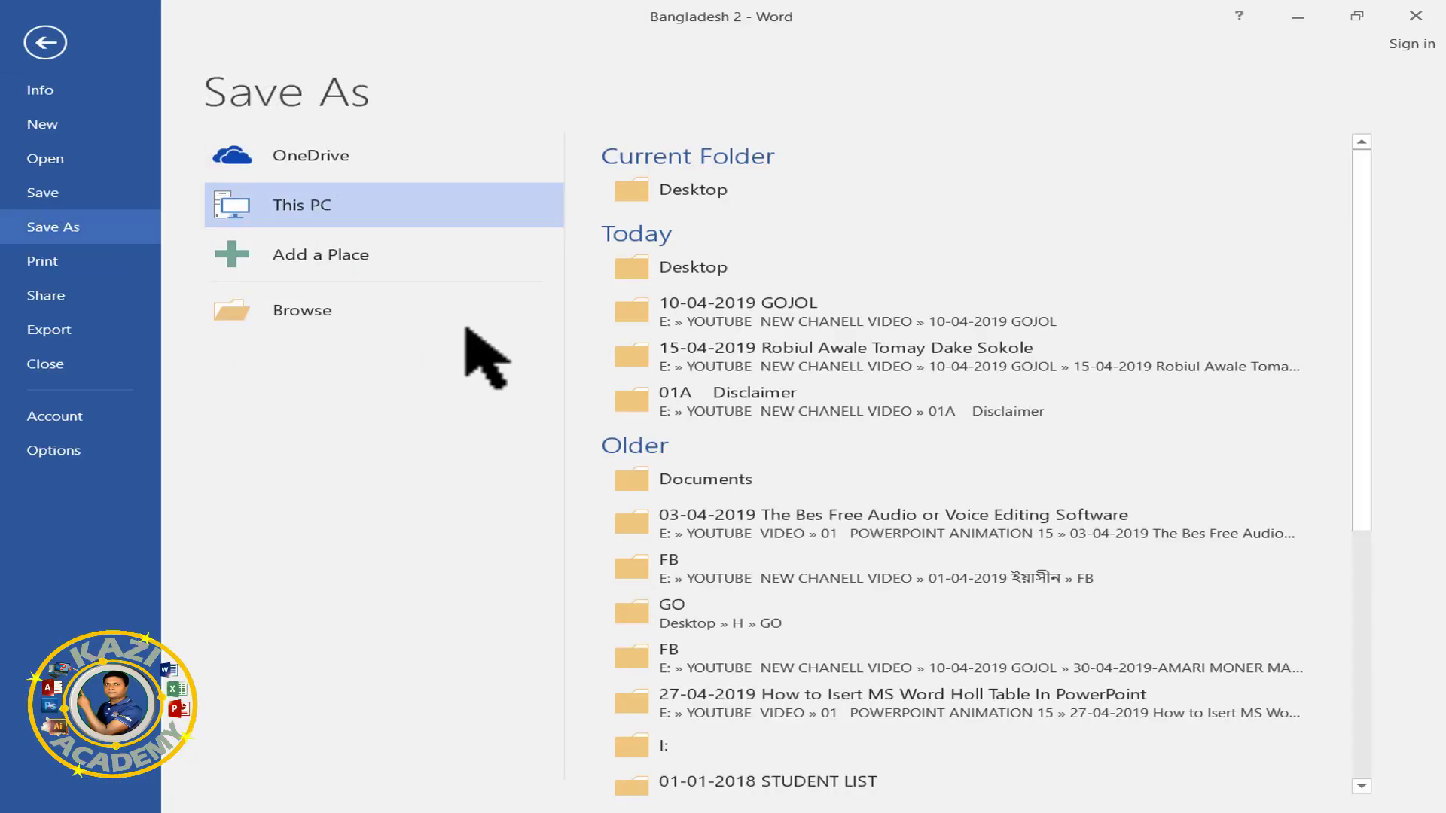
pyautogui.click(724, 192)
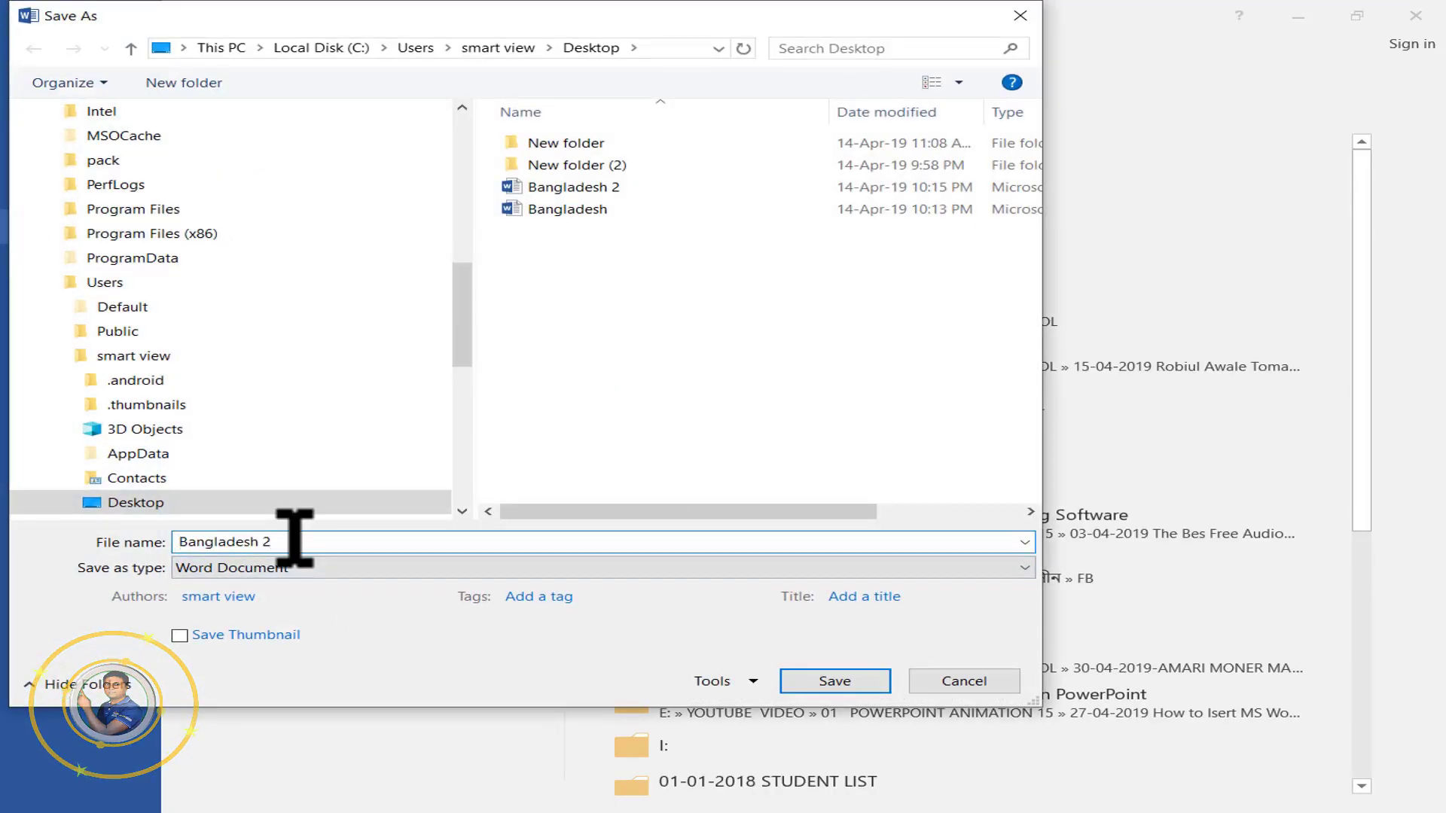
pyautogui.press('BackSpace')
pyautogui.write('3')
pyautogui.click(834, 681)
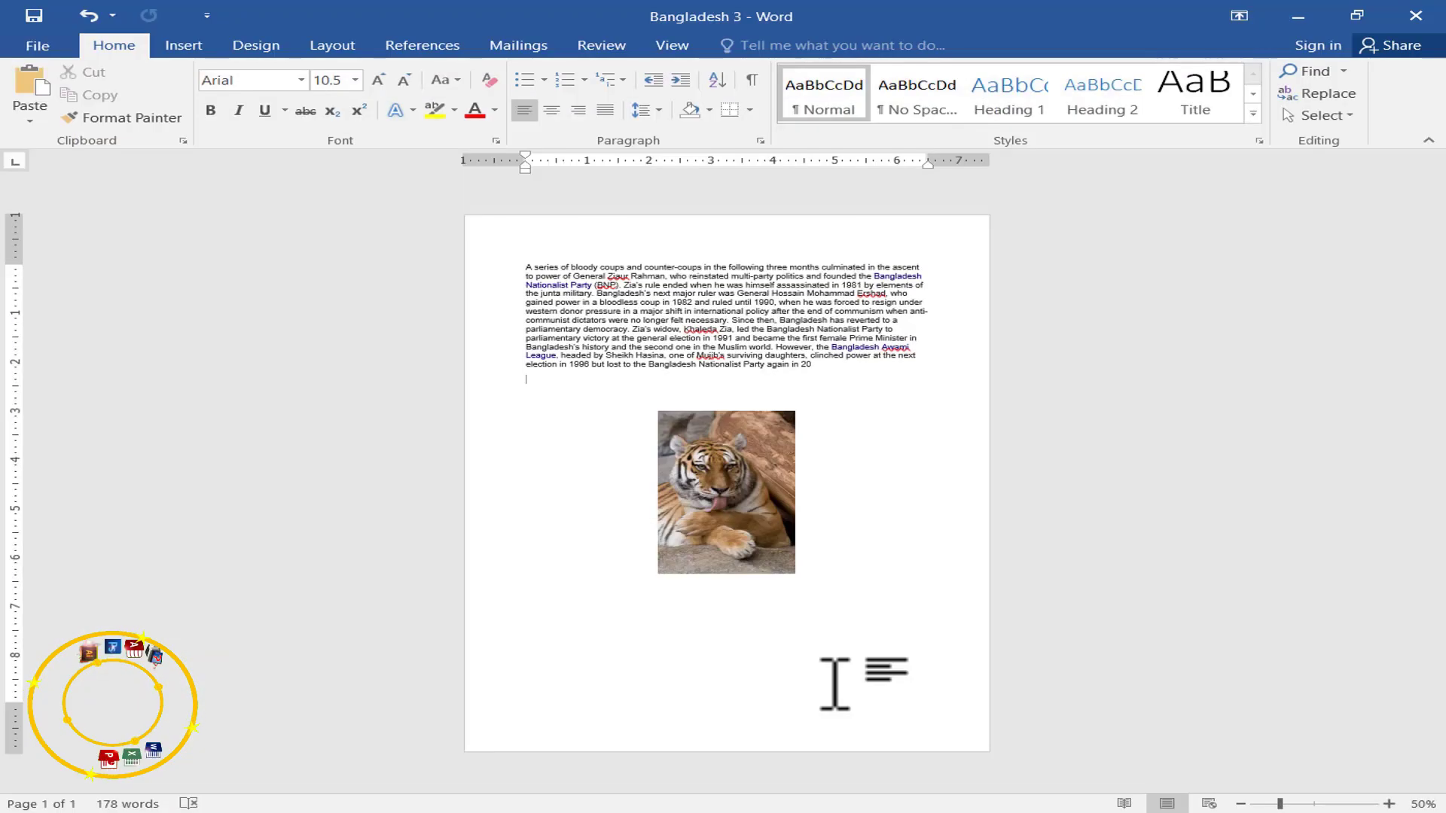
# Step: Replace the content with the pasted language-history paragraphs and lotus picture, without the lettered table
pyautogui.hotkey('ctrl', 'a')
pyautogui.press('Delete')
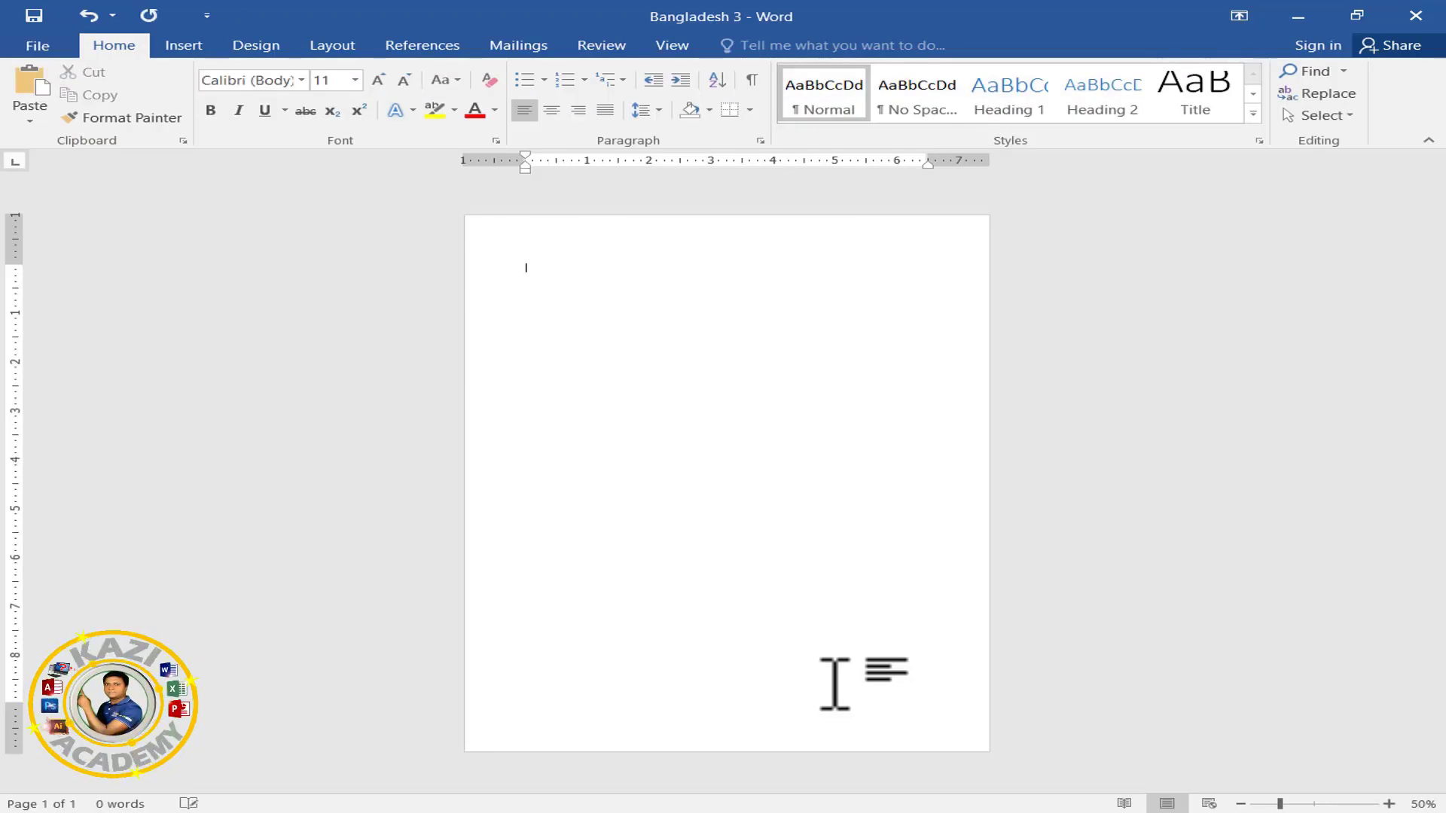
pyautogui.hotkey('ctrl', 'v')
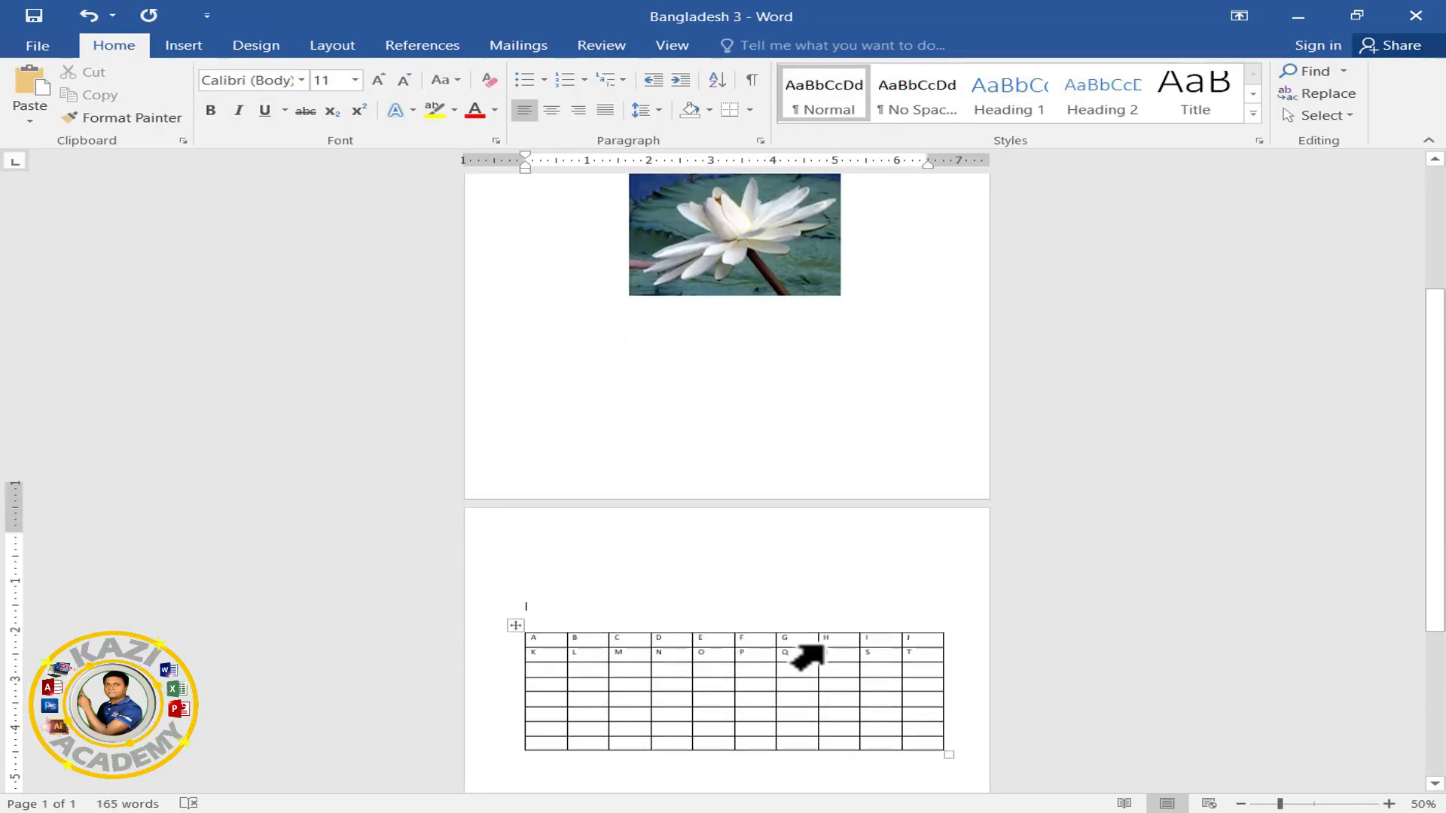
pyautogui.moveTo(794, 590); pyautogui.dragTo(444, 376)
pyautogui.press('Delete')
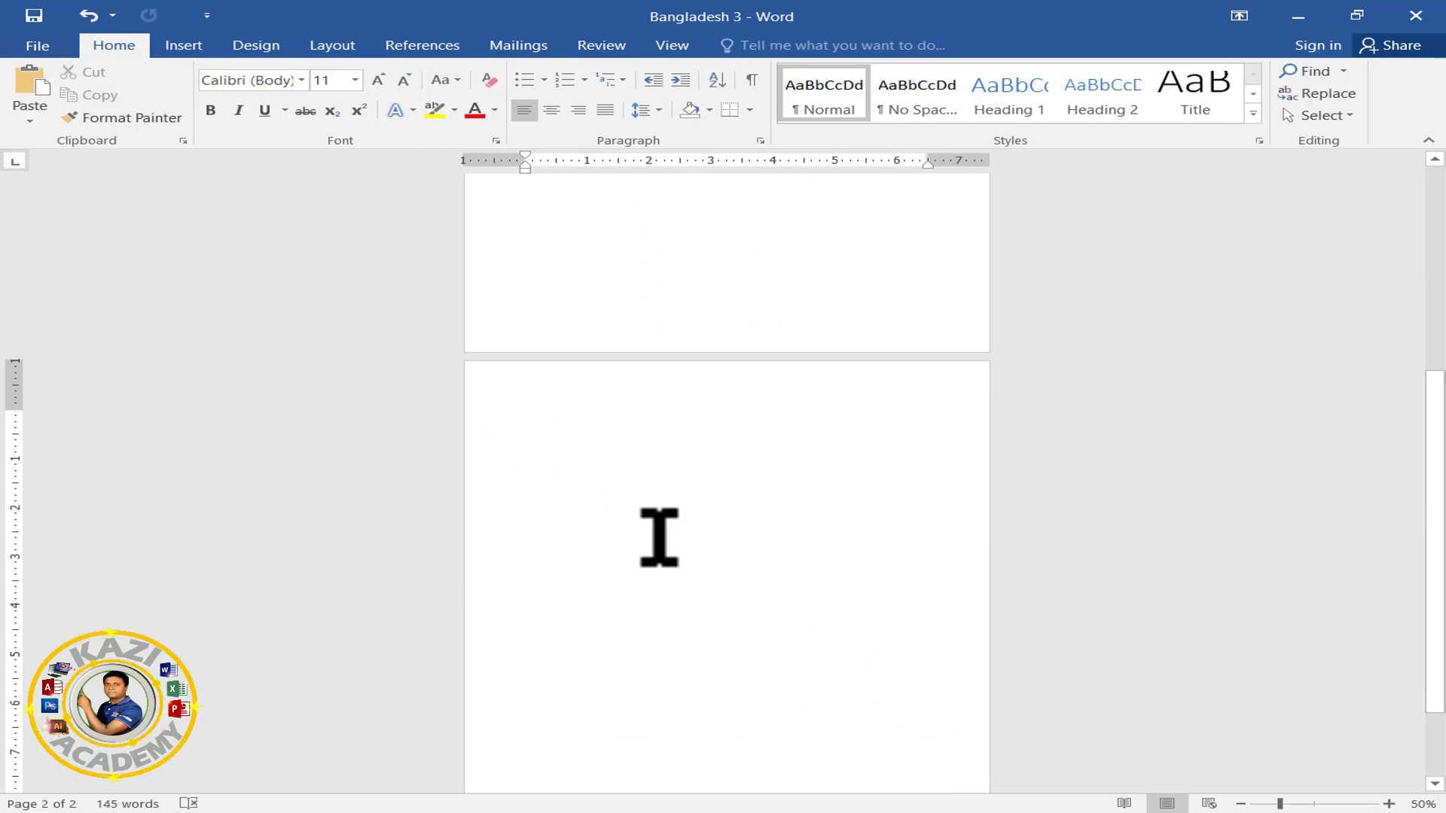
pyautogui.hotkey('ctrl', 'z')
pyautogui.hotkey('ctrl', 'z')
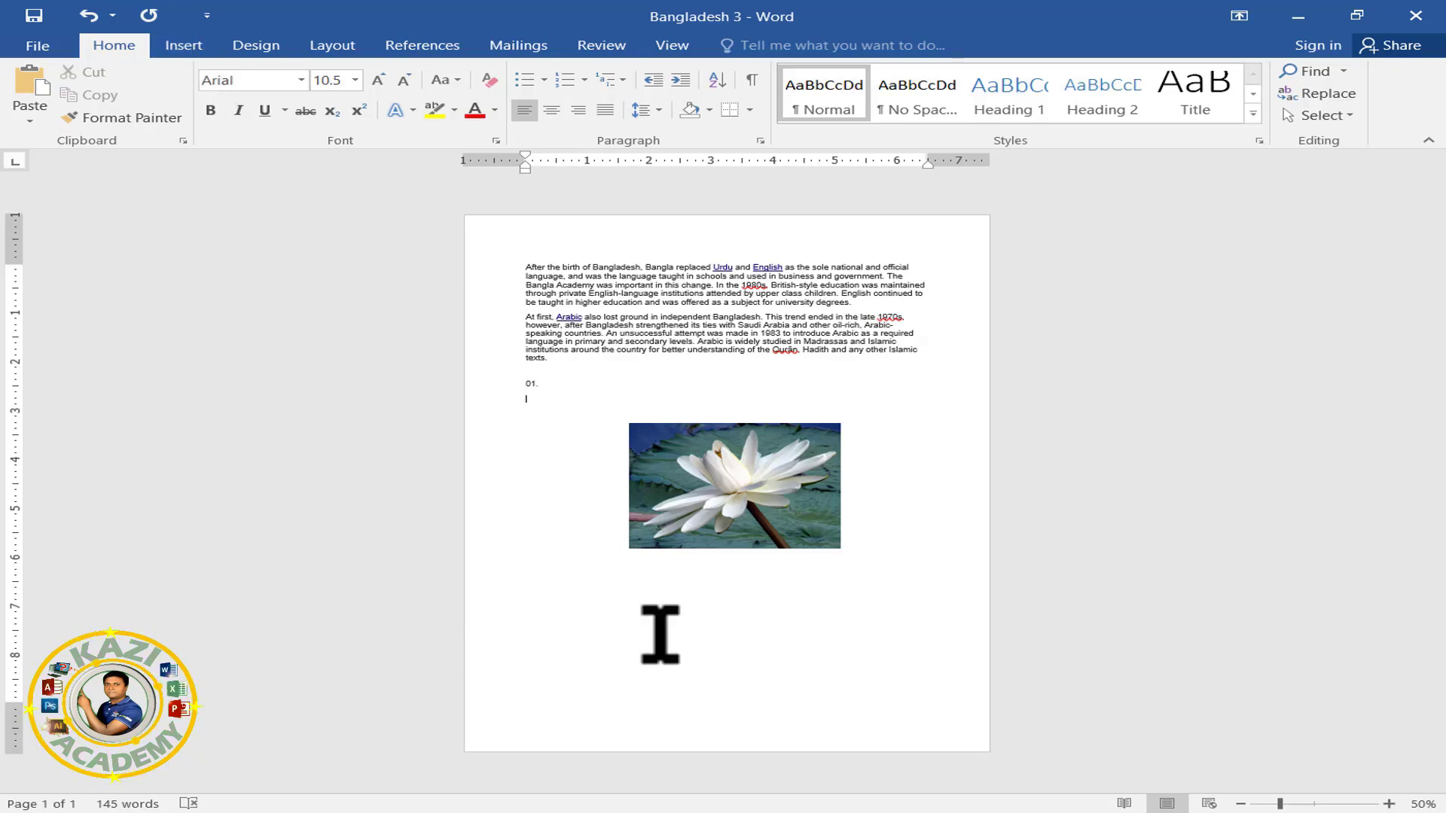
# Step: Save a copy to the Desktop as Bangladesh 4
pyautogui.click(34, 46)
pyautogui.click(51, 227)
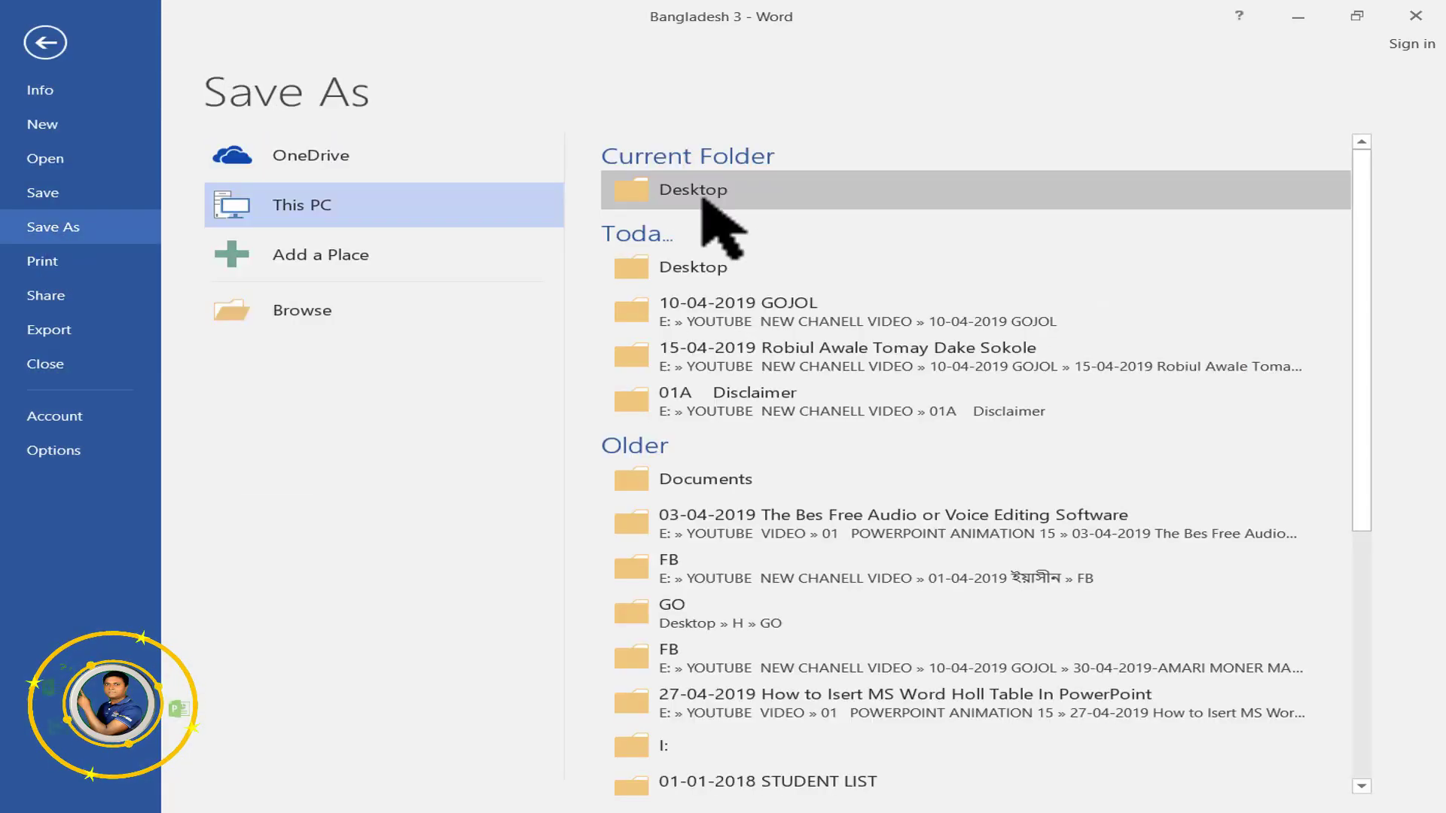
pyautogui.click(704, 197)
pyautogui.press('BackSpace')
pyautogui.write('4')
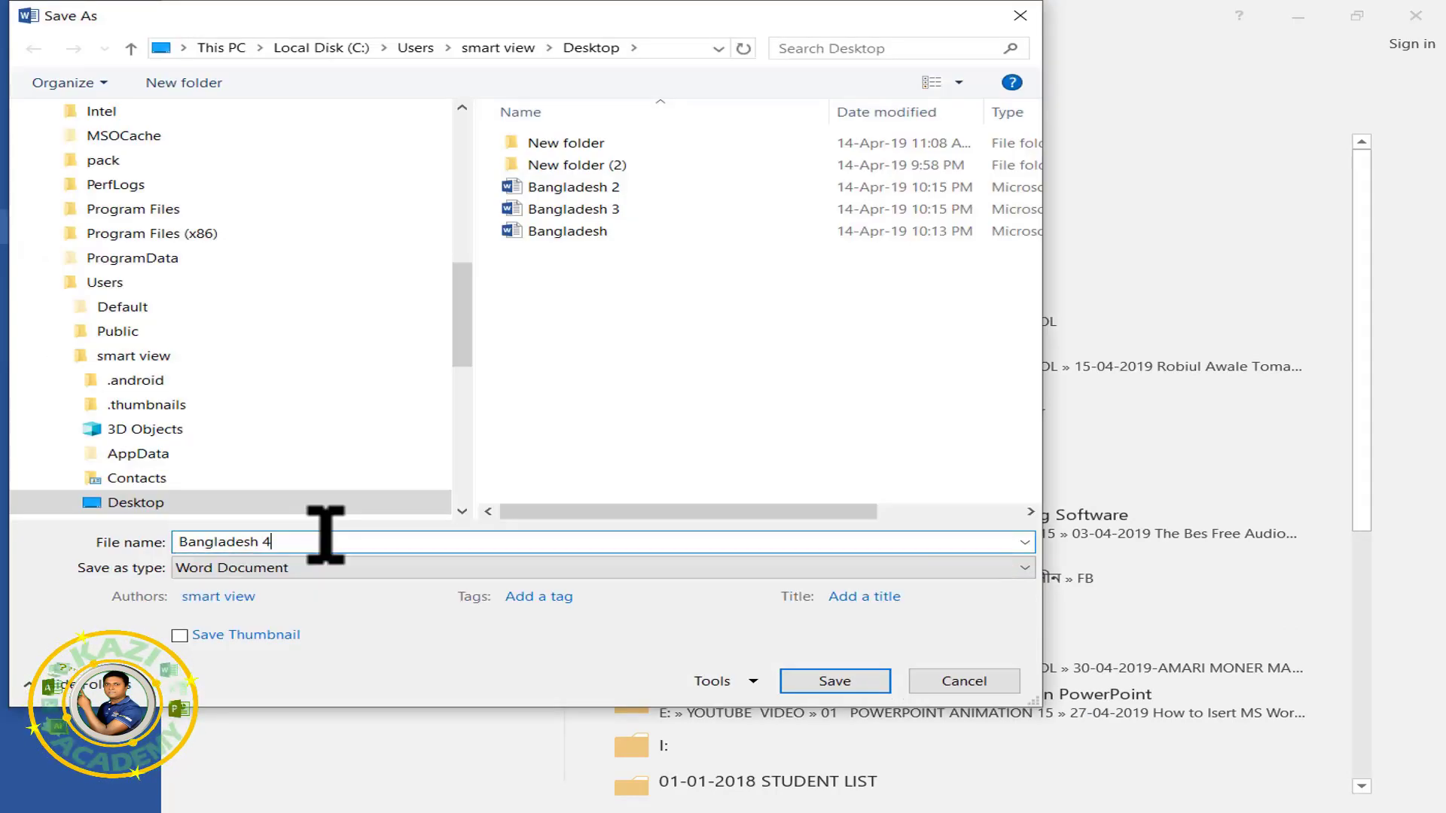
pyautogui.press('Return')
# Step: Replace all the document content with the pasted A–T lettered table
pyautogui.hotkey('ctrl', 'a')
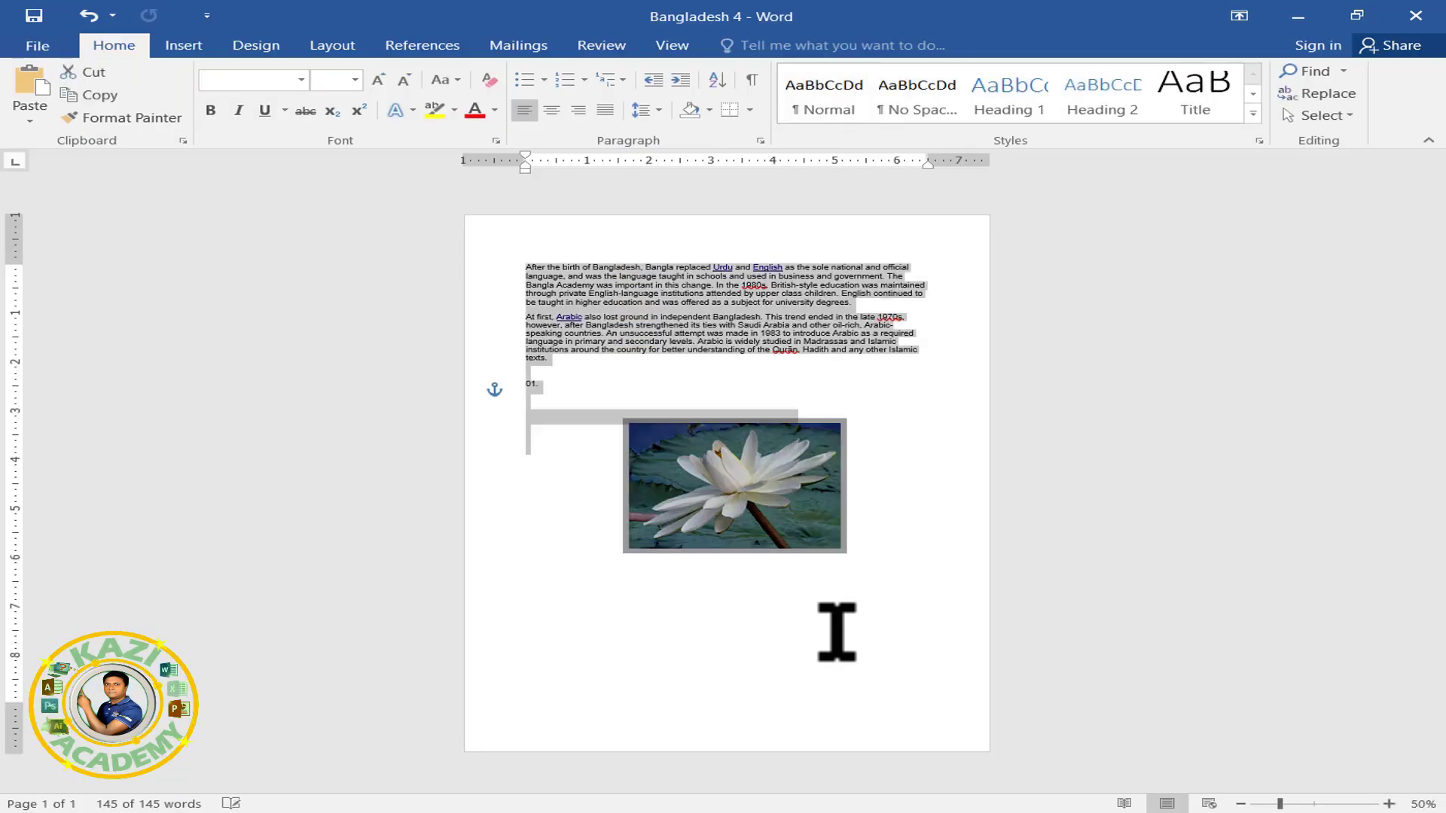
pyautogui.press('Delete')
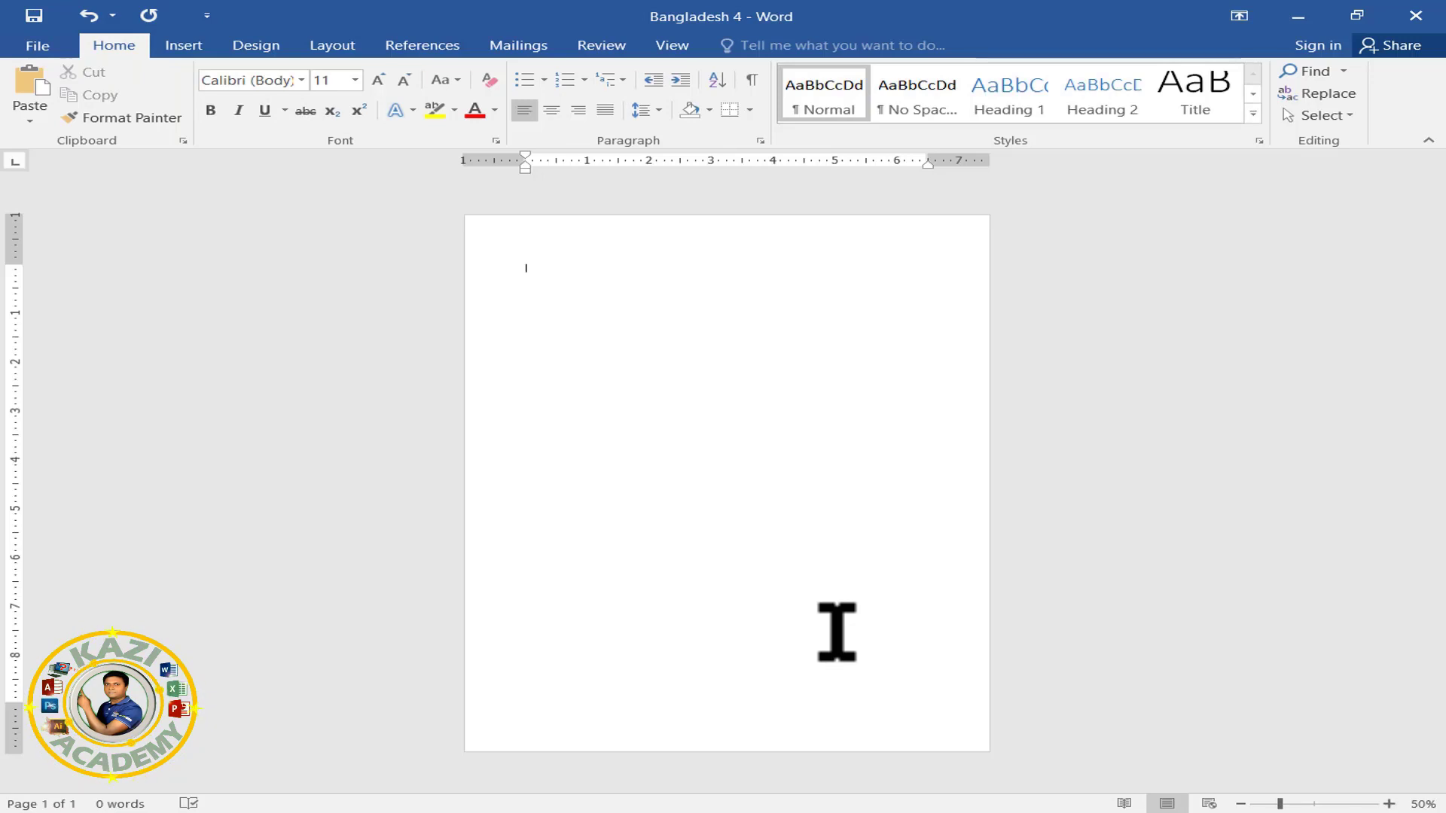
pyautogui.hotkey('ctrl', 'v')
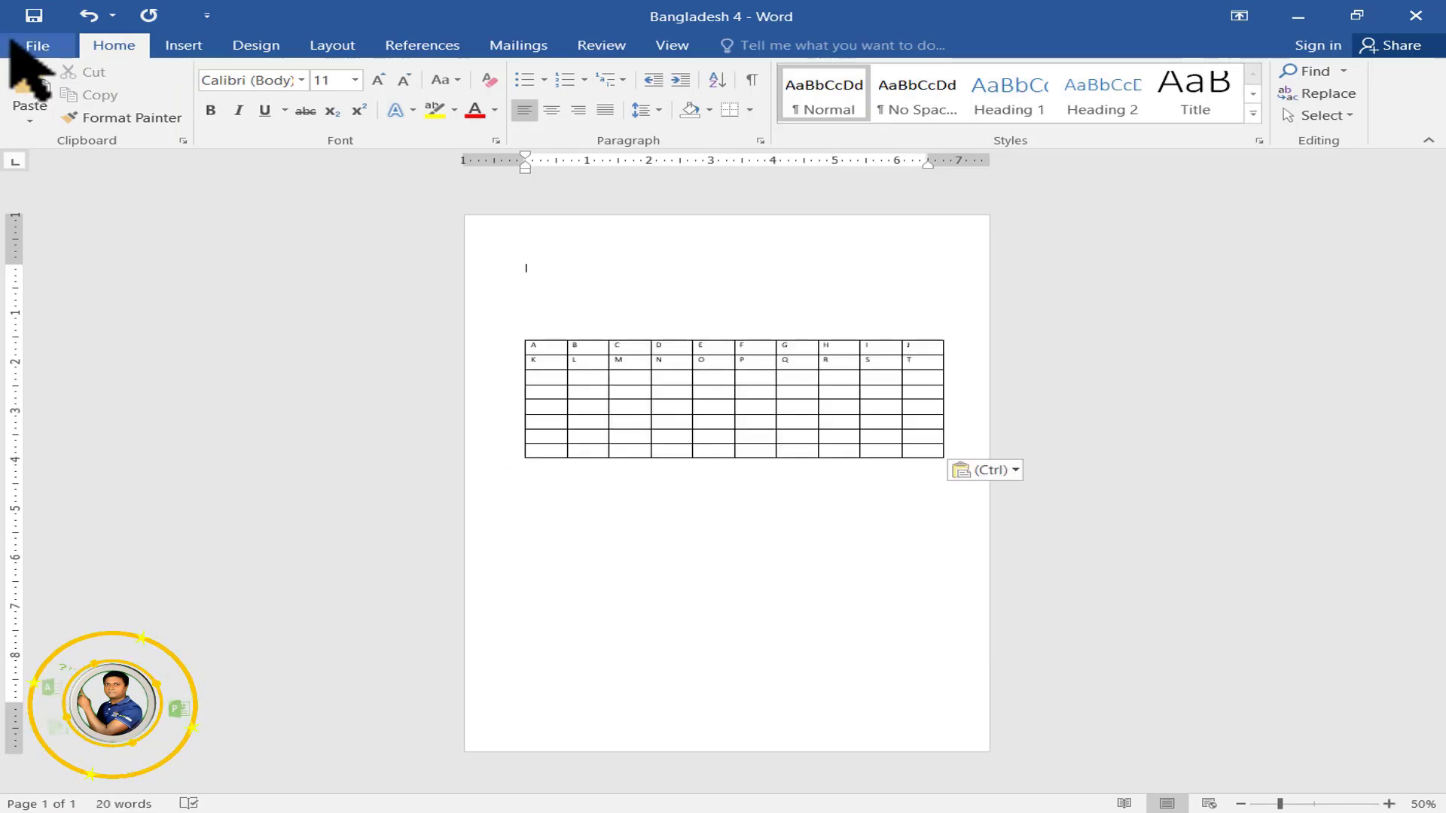
# Step: Save the table document to the Desktop as Bangladesh 5, then close both Word windows
pyautogui.click(37, 45)
pyautogui.click(53, 227)
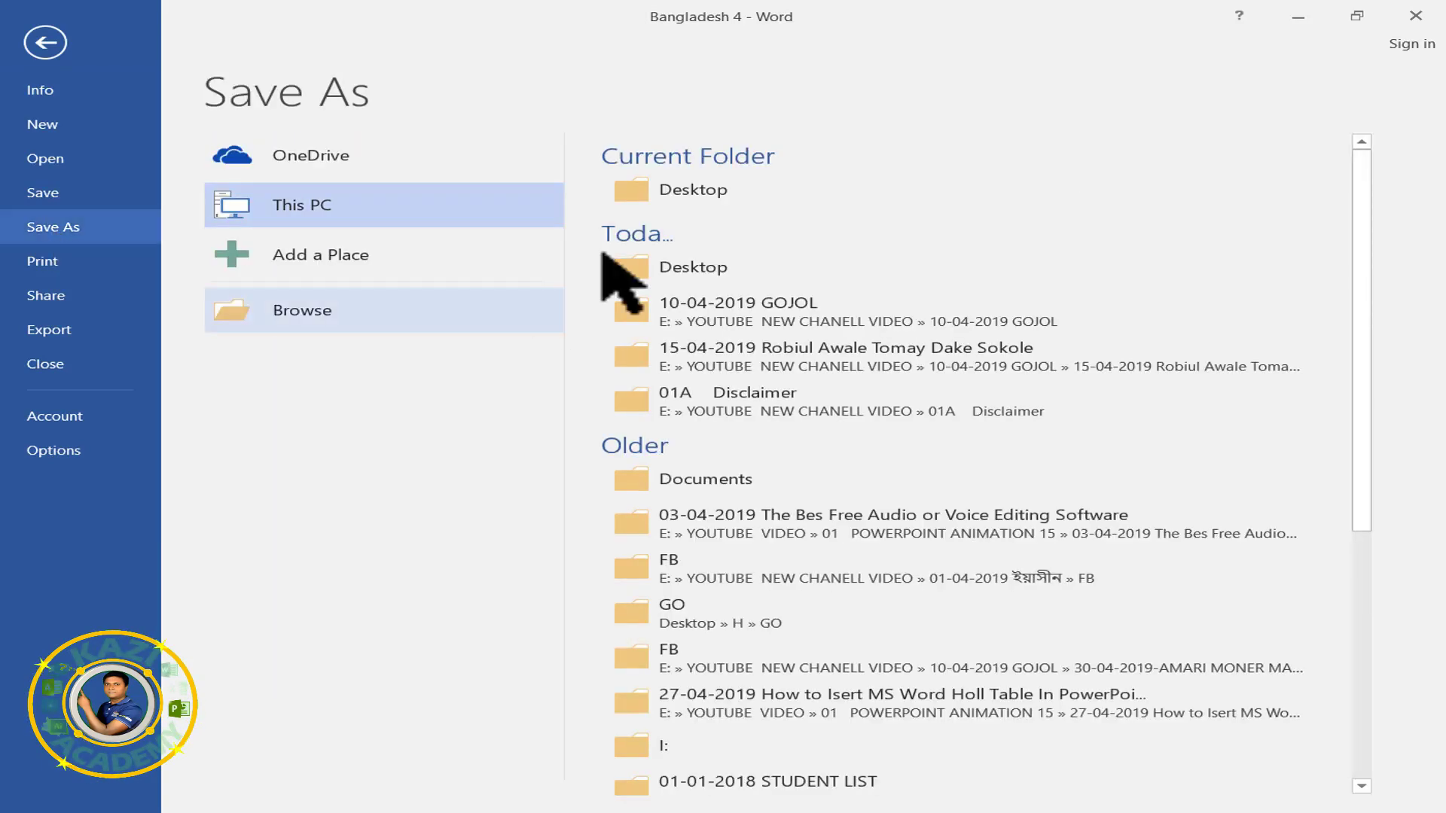
pyautogui.click(661, 188)
pyautogui.click(336, 542)
pyautogui.press('BackSpace')
pyautogui.write('5')
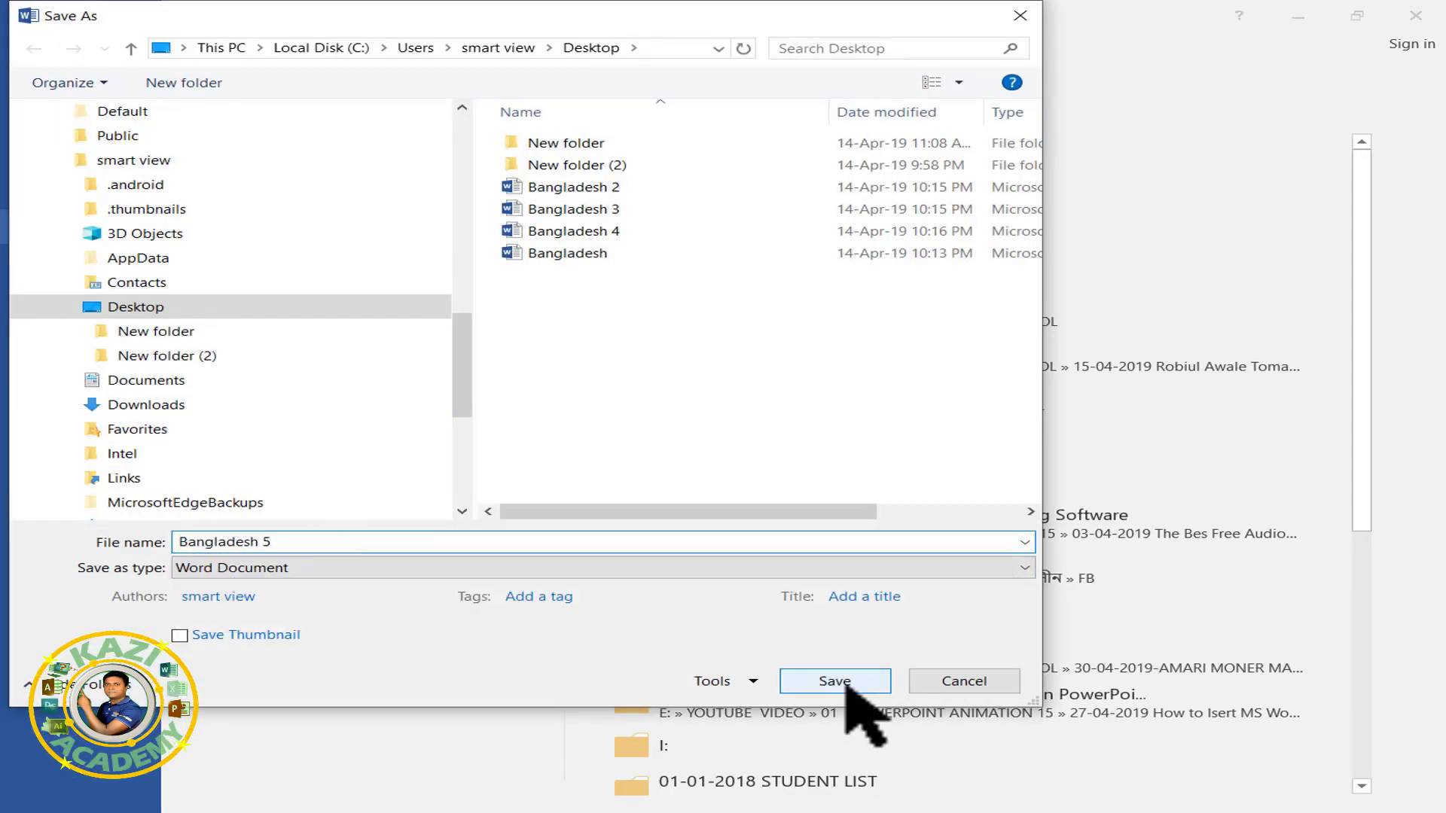
pyautogui.click(835, 682)
pyautogui.click(1416, 15)
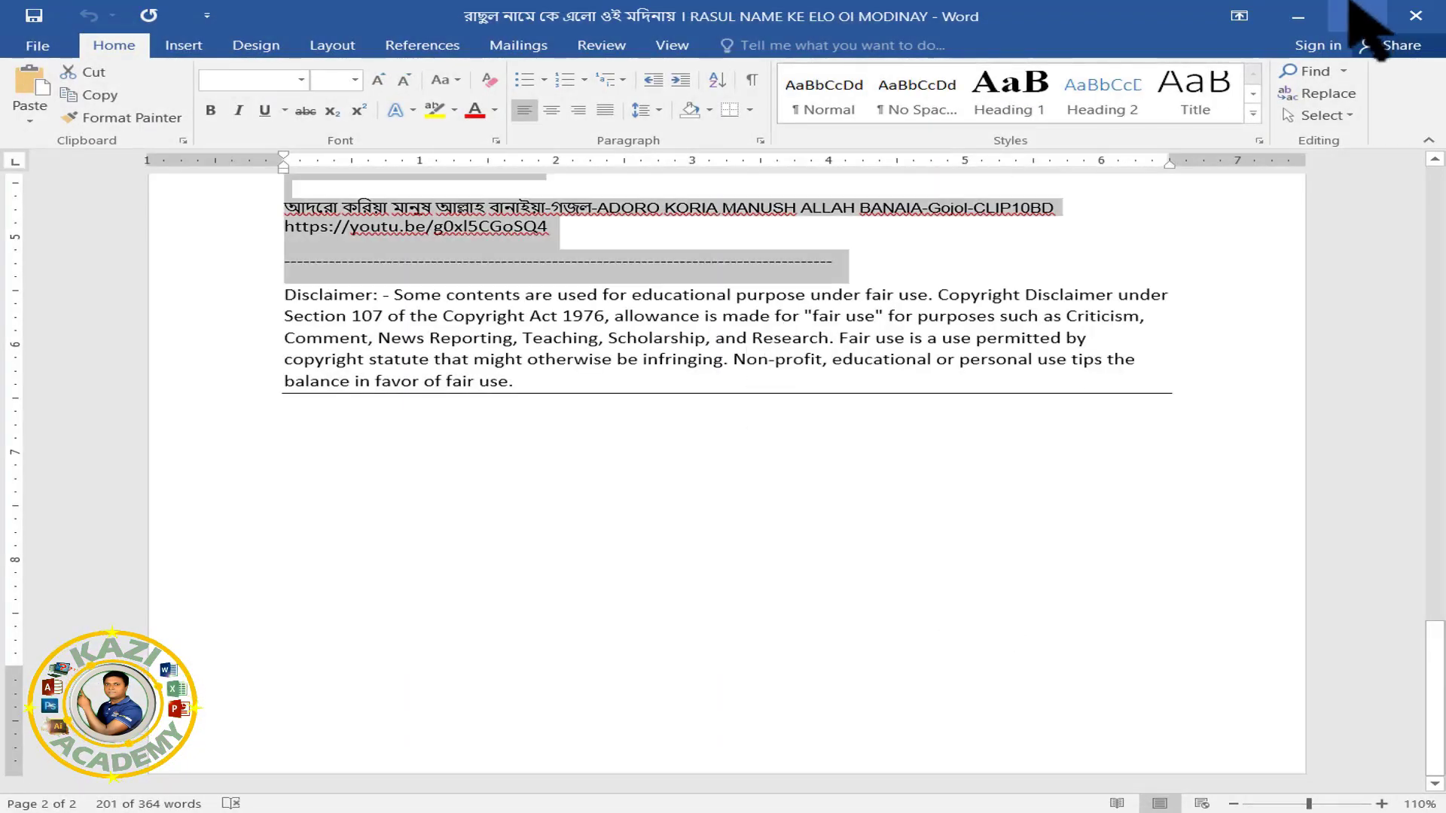
pyautogui.click(1416, 15)
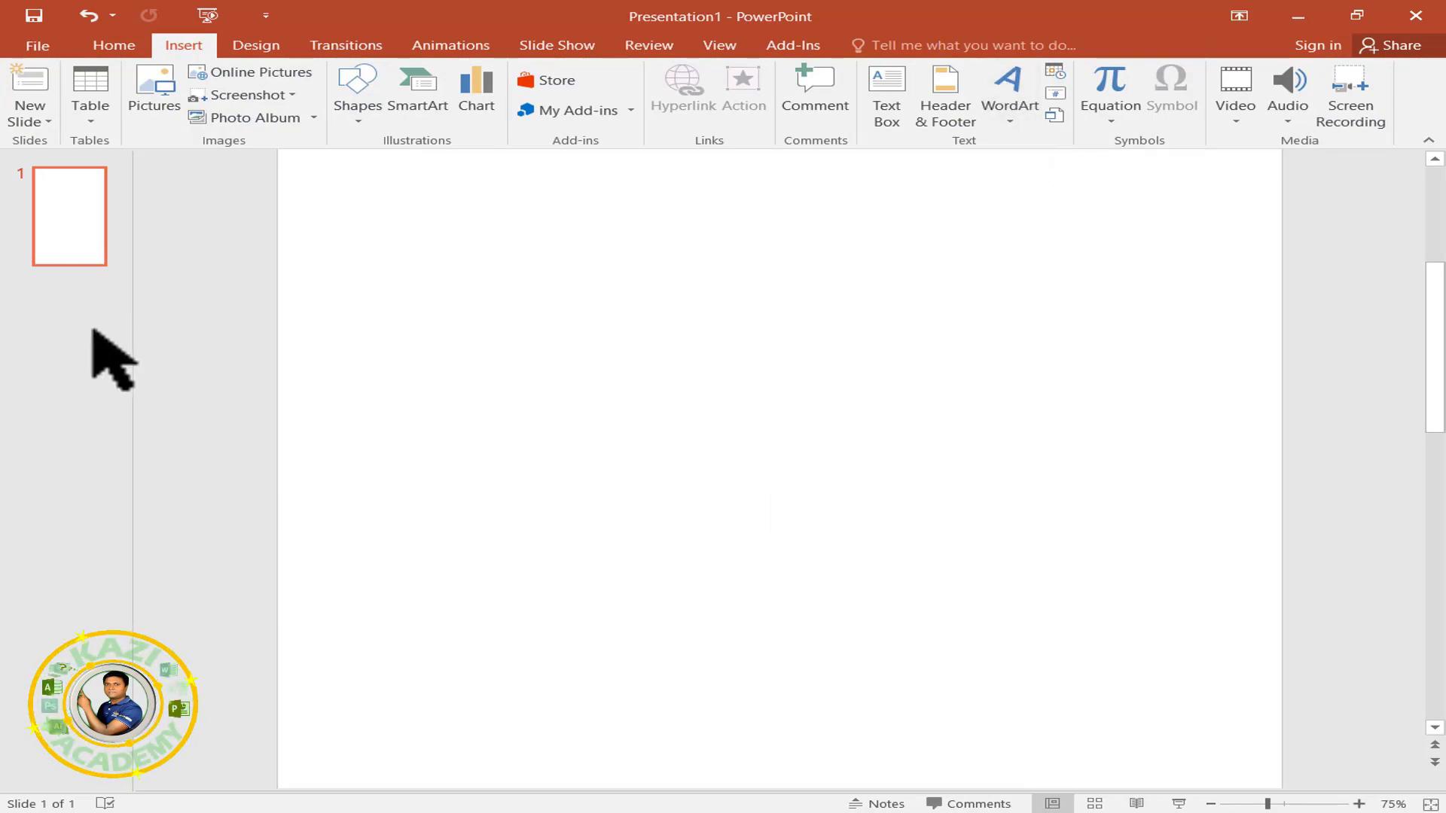
# Step: Add four slides using New Slide, Duplicate Slide and Ctrl+M twice, making five blank slides
pyautogui.click(44, 256)
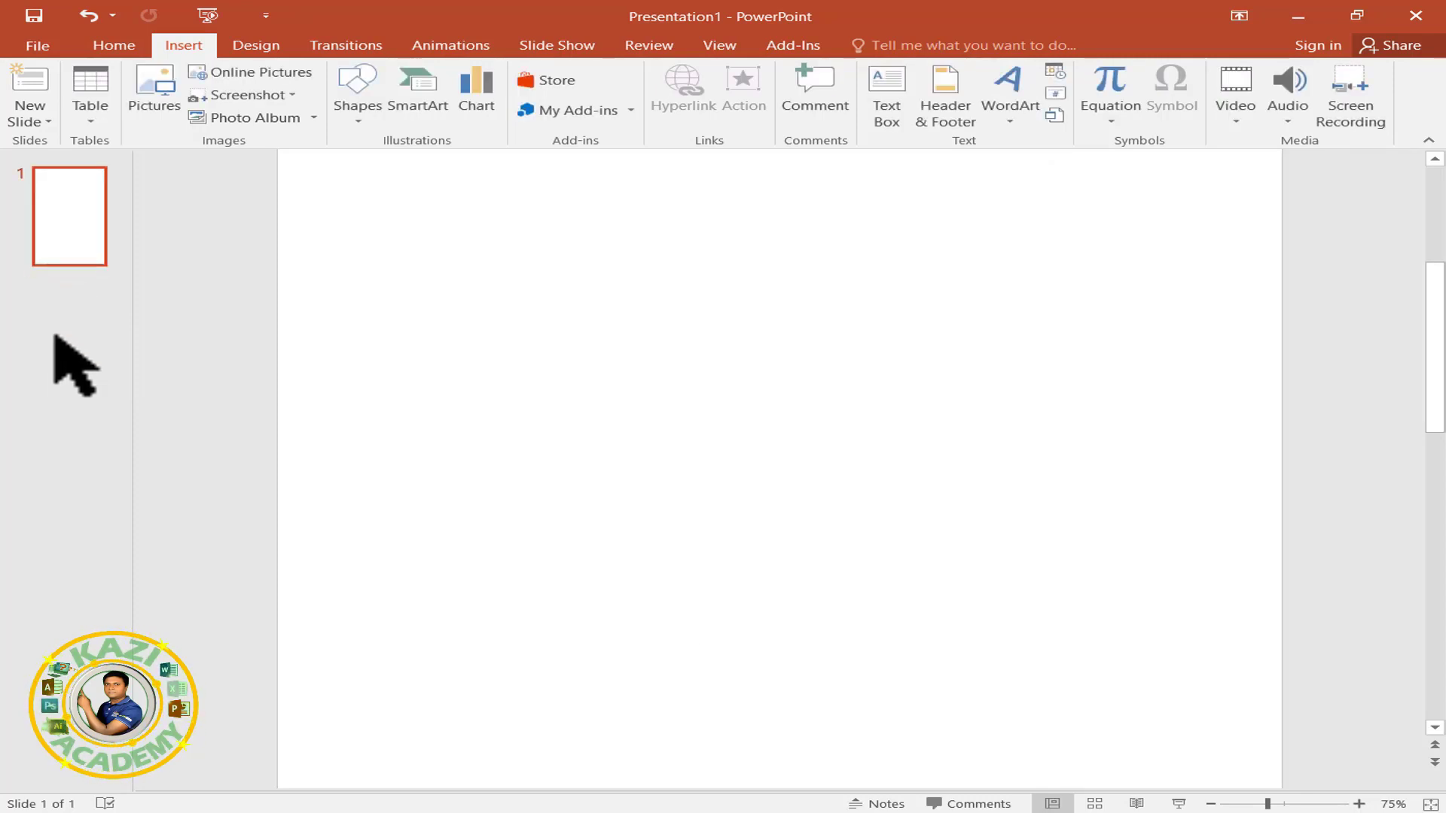
pyautogui.rightClick(58, 235)
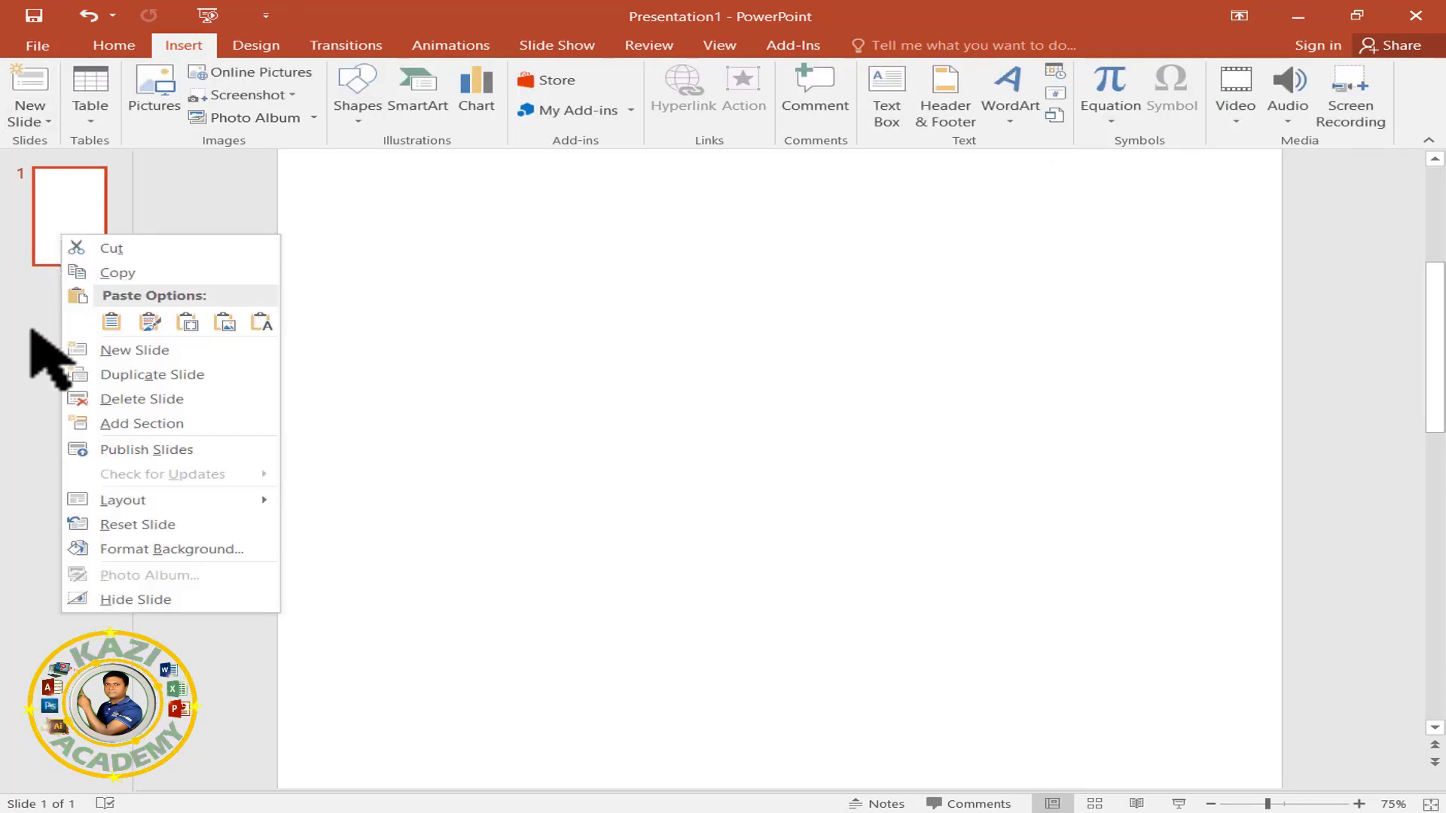
pyautogui.click(142, 377)
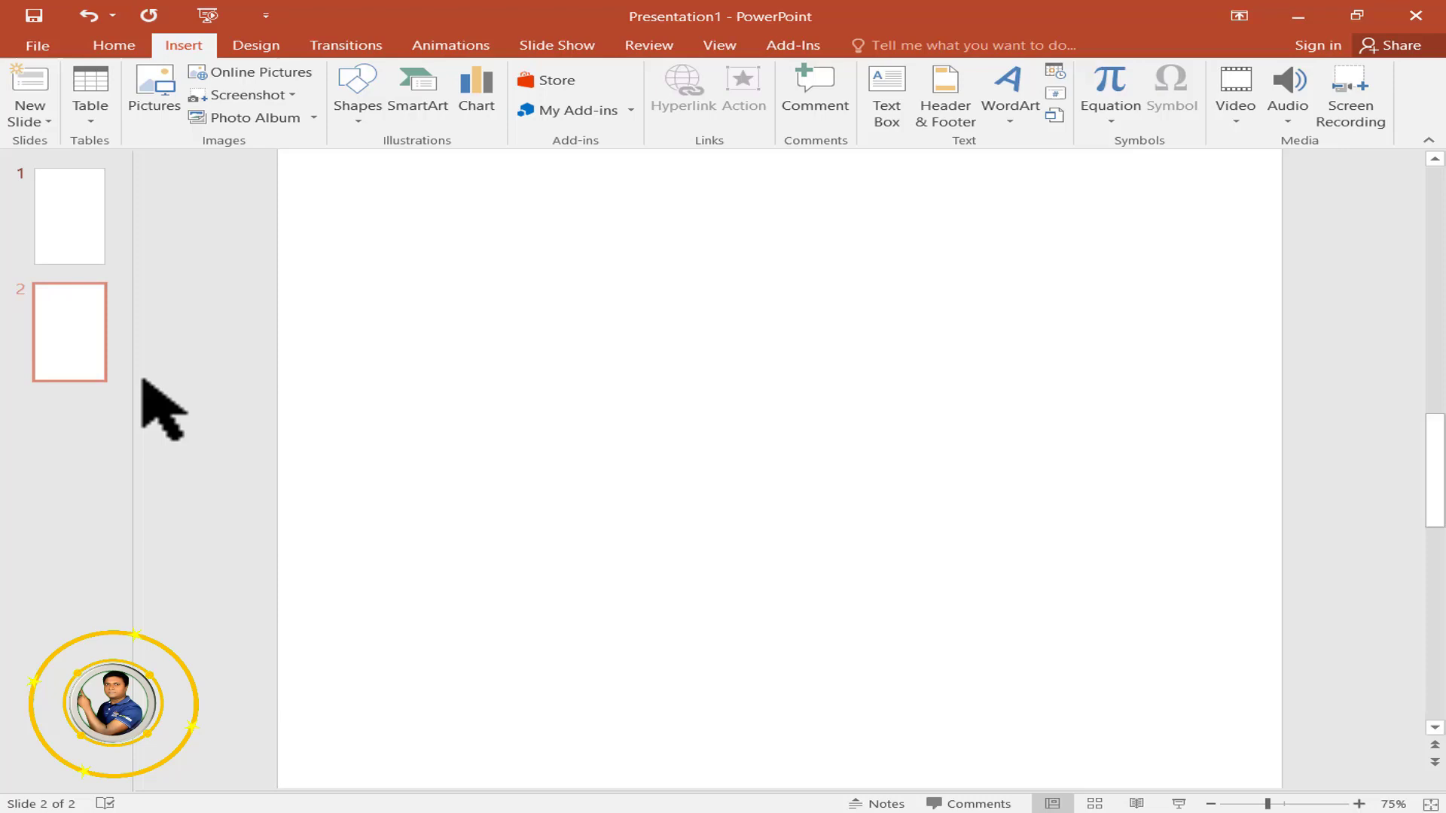
pyautogui.rightClick(84, 331)
pyautogui.click(197, 474)
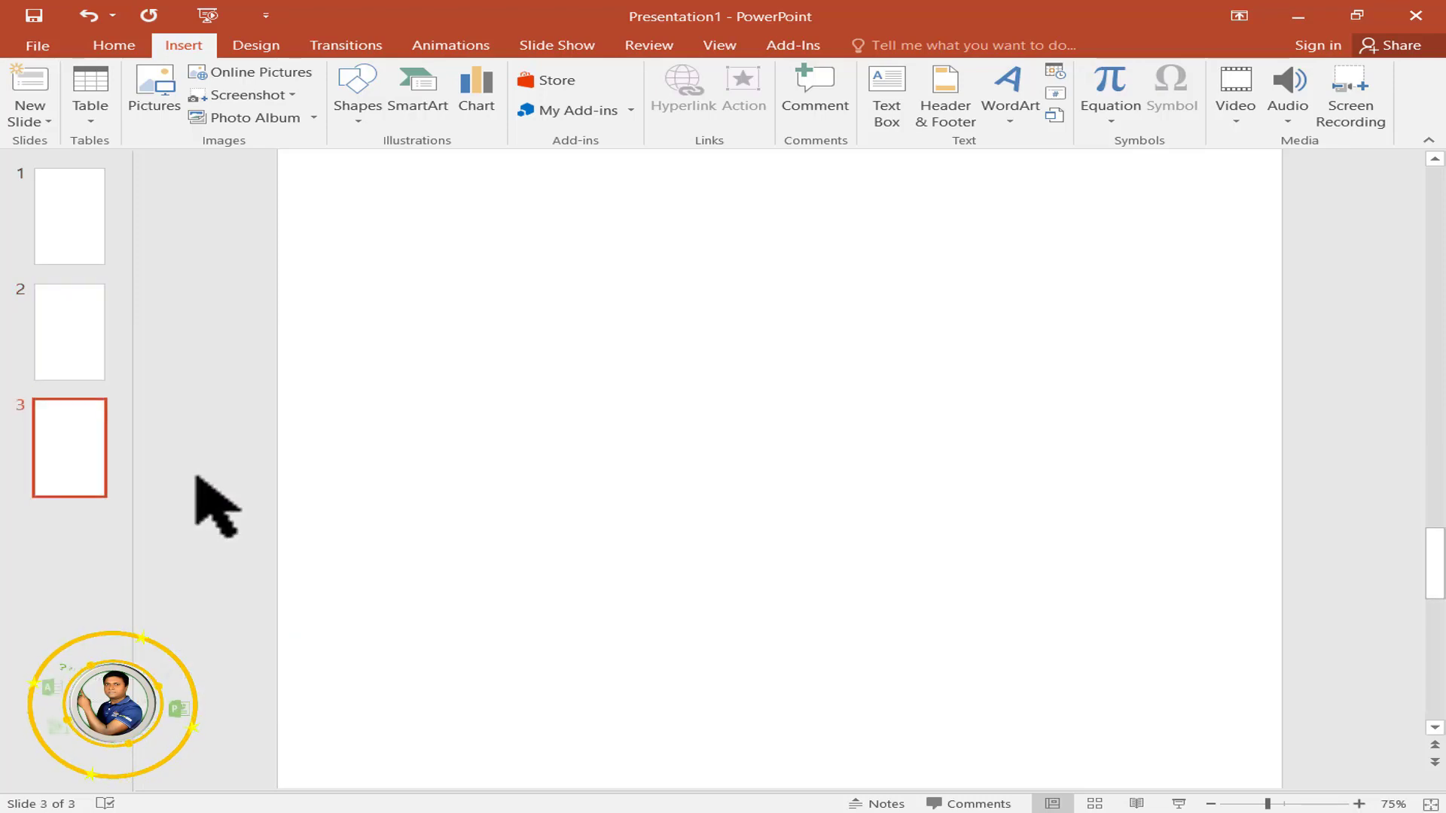
pyautogui.hotkey('ctrl', 'm')
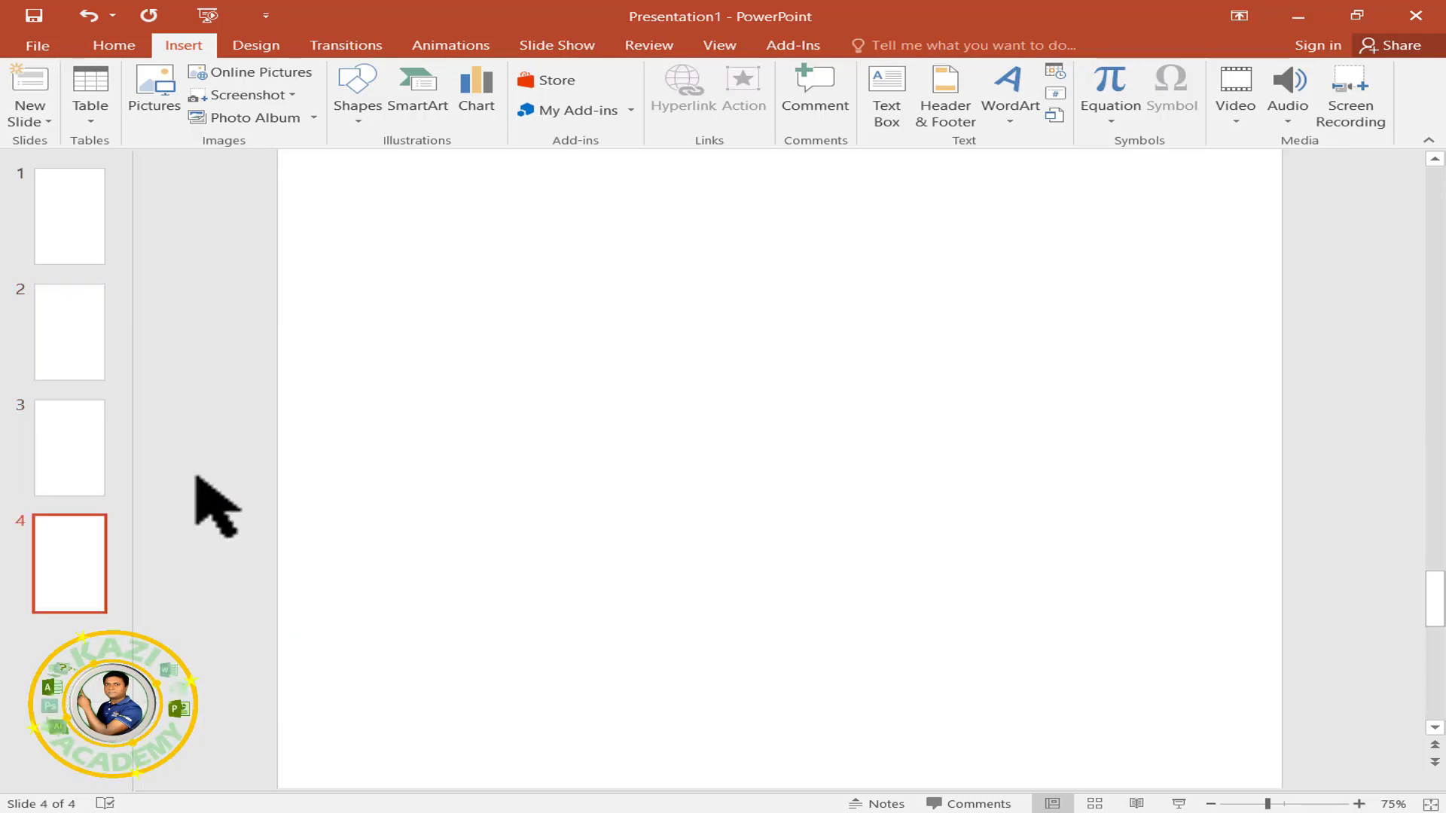
pyautogui.hotkey('ctrl', 'm')
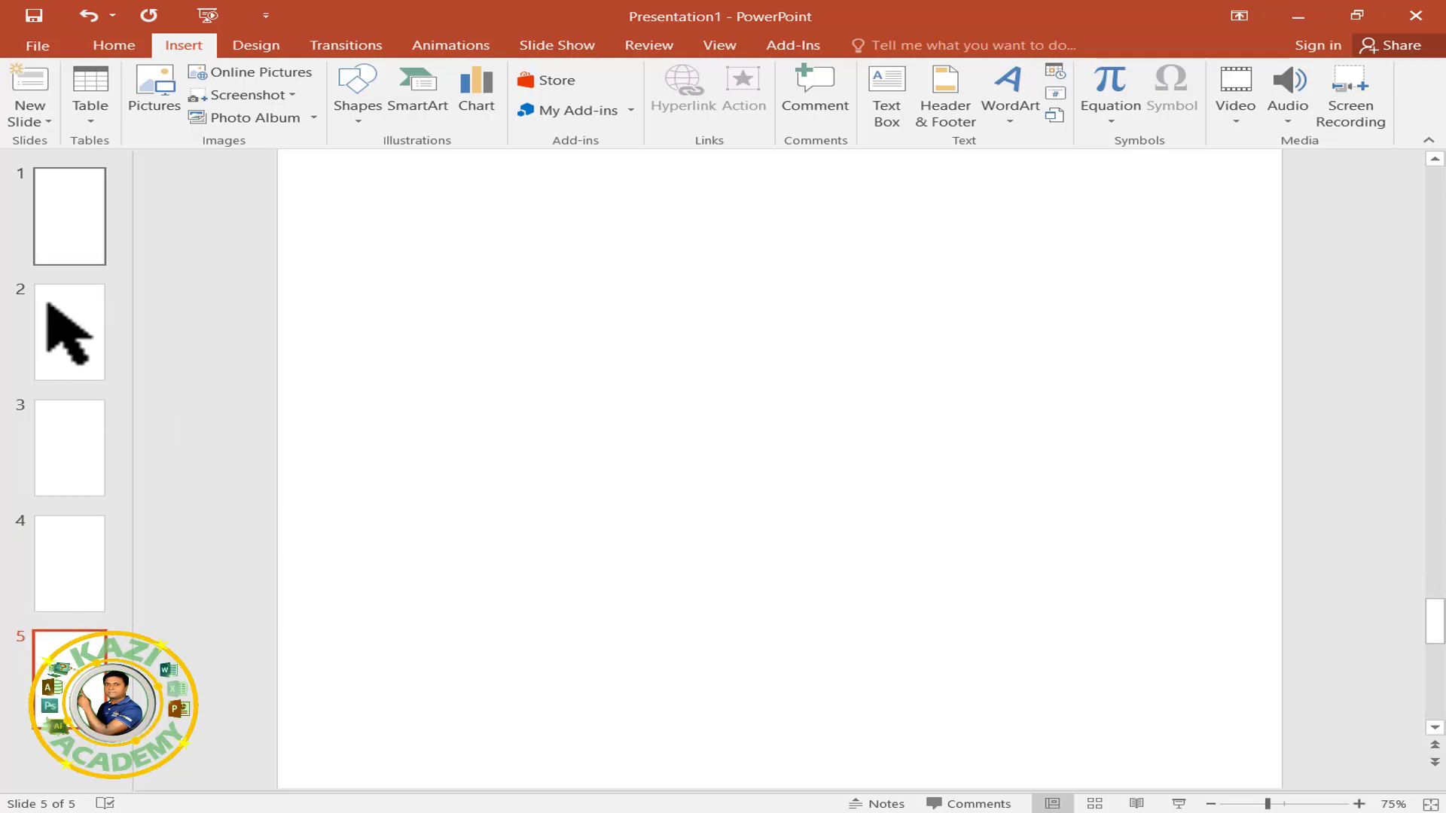
# Step: Embed the Bangladesh document from the Desktop on slide 1 as an object from file
pyautogui.click(1054, 115)
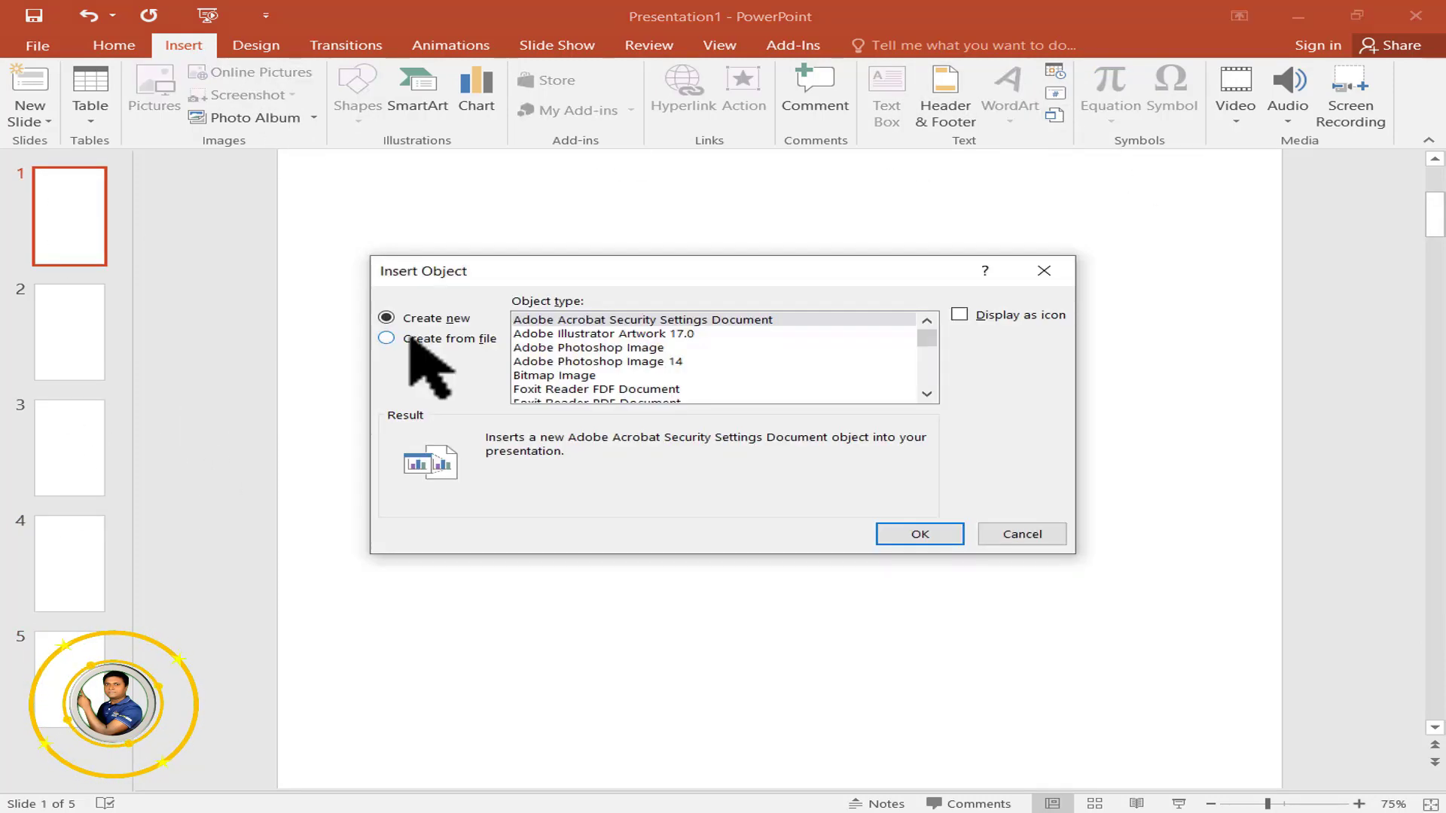
pyautogui.click(411, 339)
pyautogui.click(566, 363)
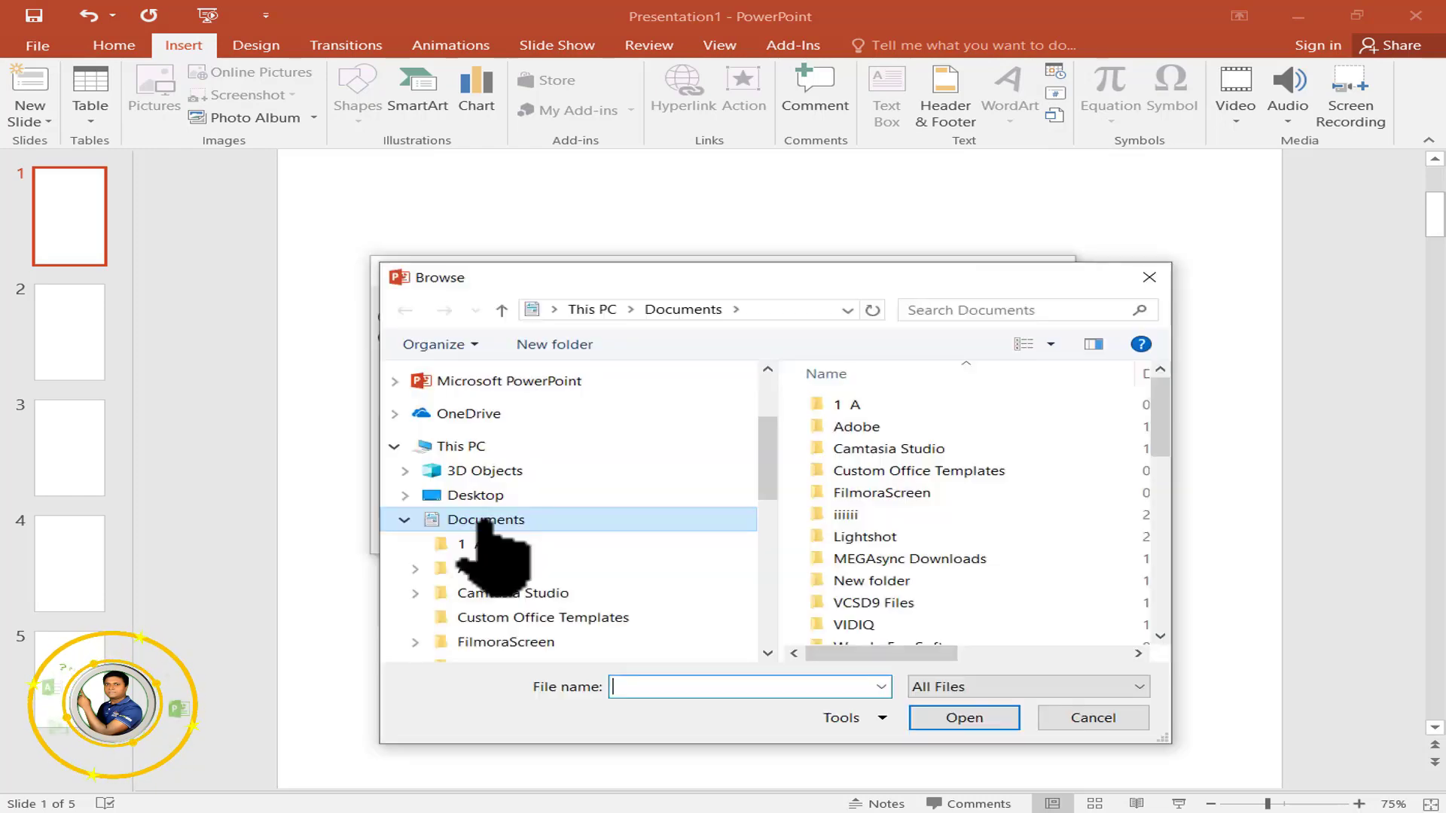
pyautogui.click(482, 495)
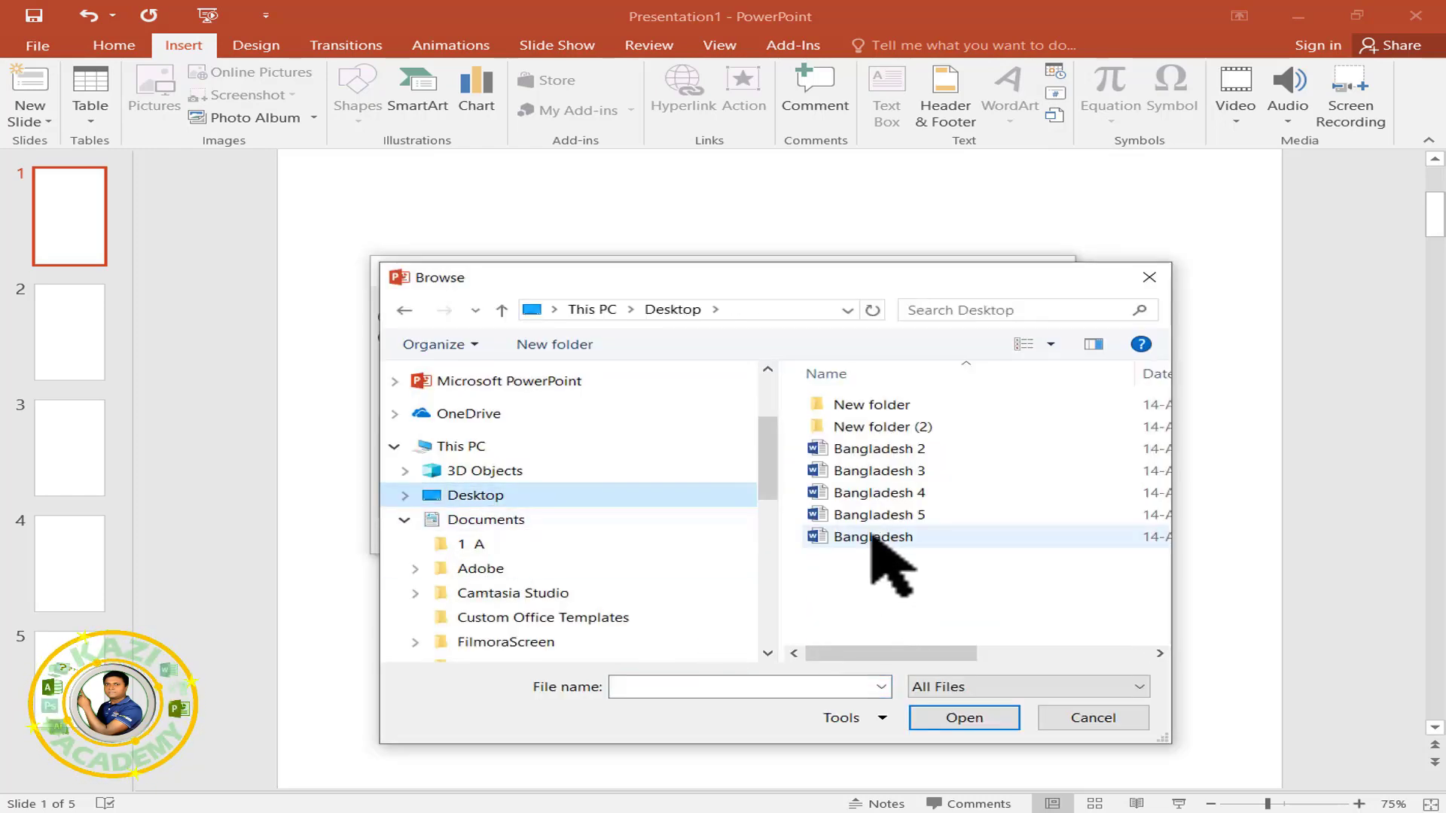
pyautogui.click(897, 541)
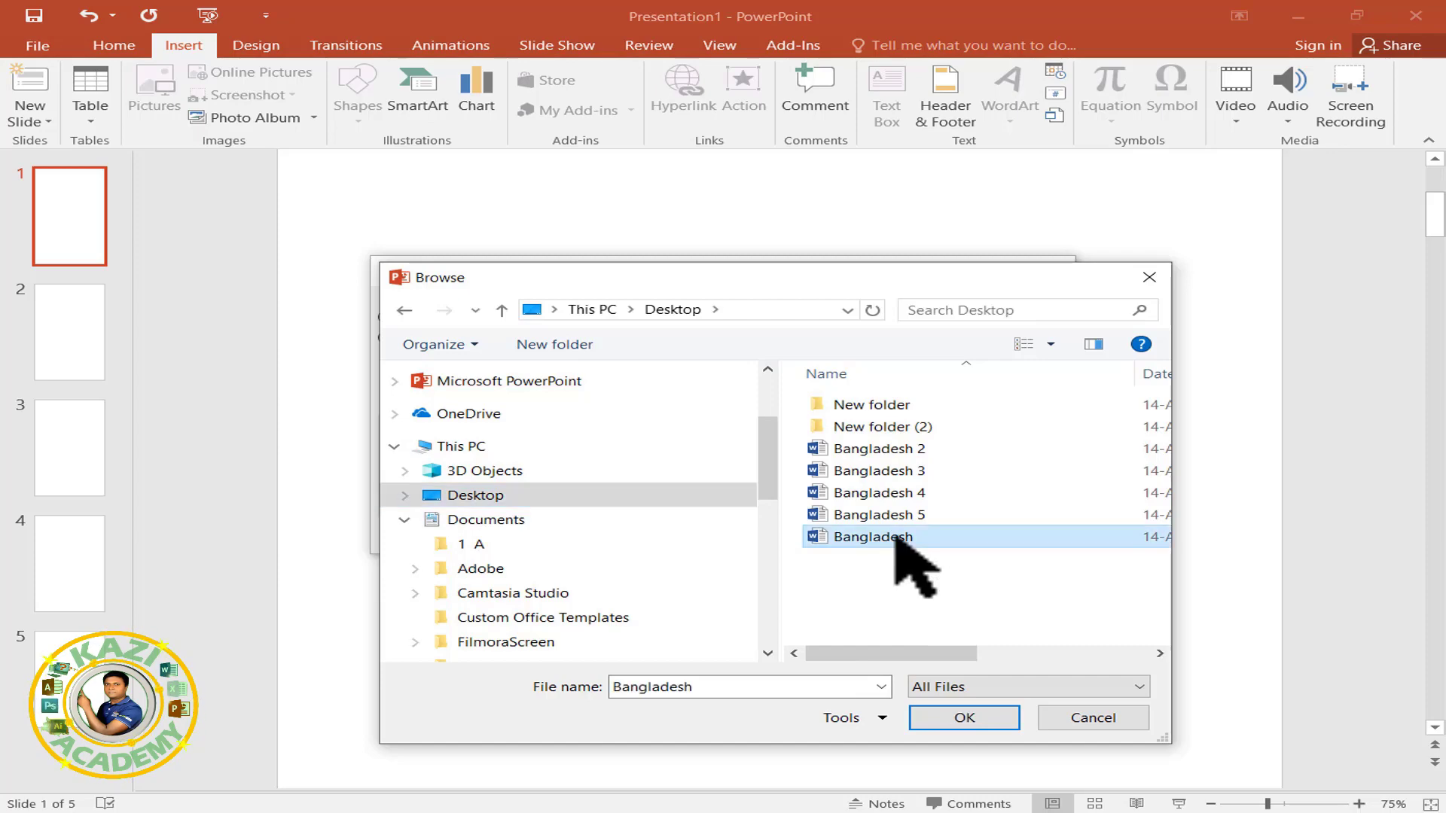
pyautogui.click(960, 720)
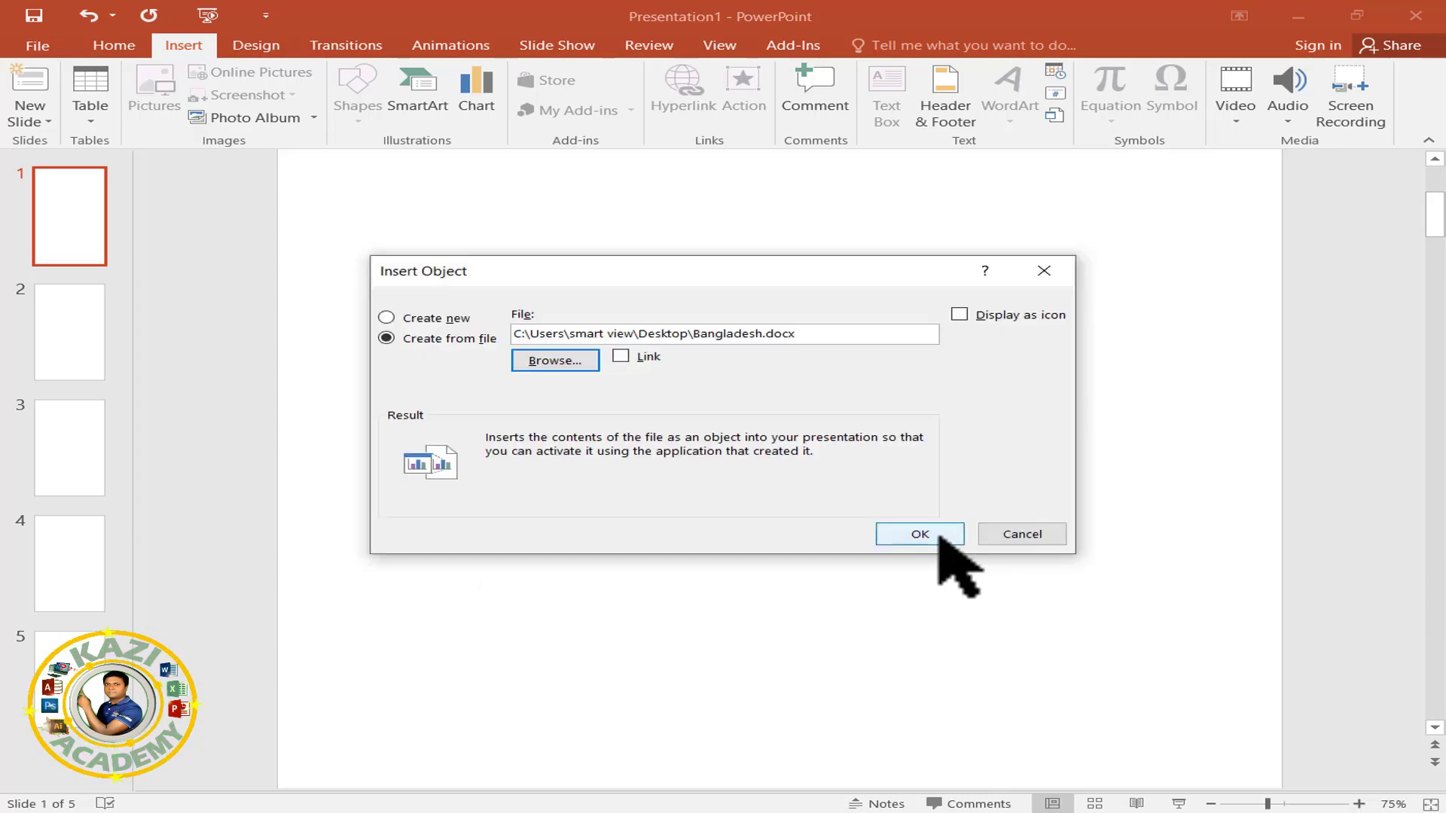
pyautogui.click(938, 537)
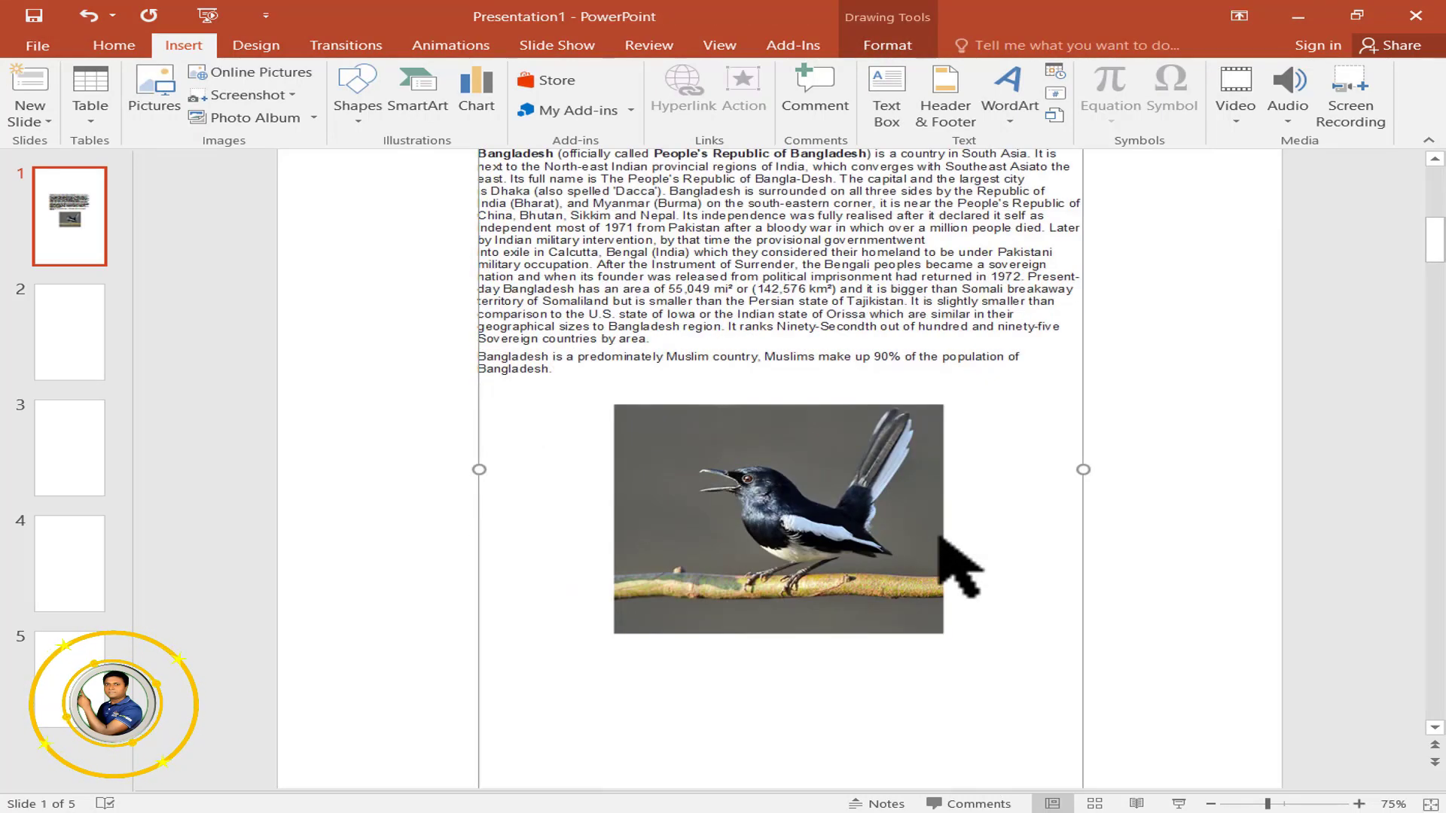
# Step: Enlarge the embedded document and align it to the slide's centre and middle
pyautogui.scroll(-3, 942, 539)
pyautogui.scroll(-2, 937, 565)
pyautogui.moveTo(882, 578)
pyautogui.mouseDown()
pyautogui.moveTo(906, 625)
pyautogui.moveTo(943, 646)
pyautogui.mouseUp()
pyautogui.moveTo(680, 361)
pyautogui.mouseDown()
pyautogui.moveTo(632, 286)
pyautogui.moveTo(612, 287)
pyautogui.mouseUp()
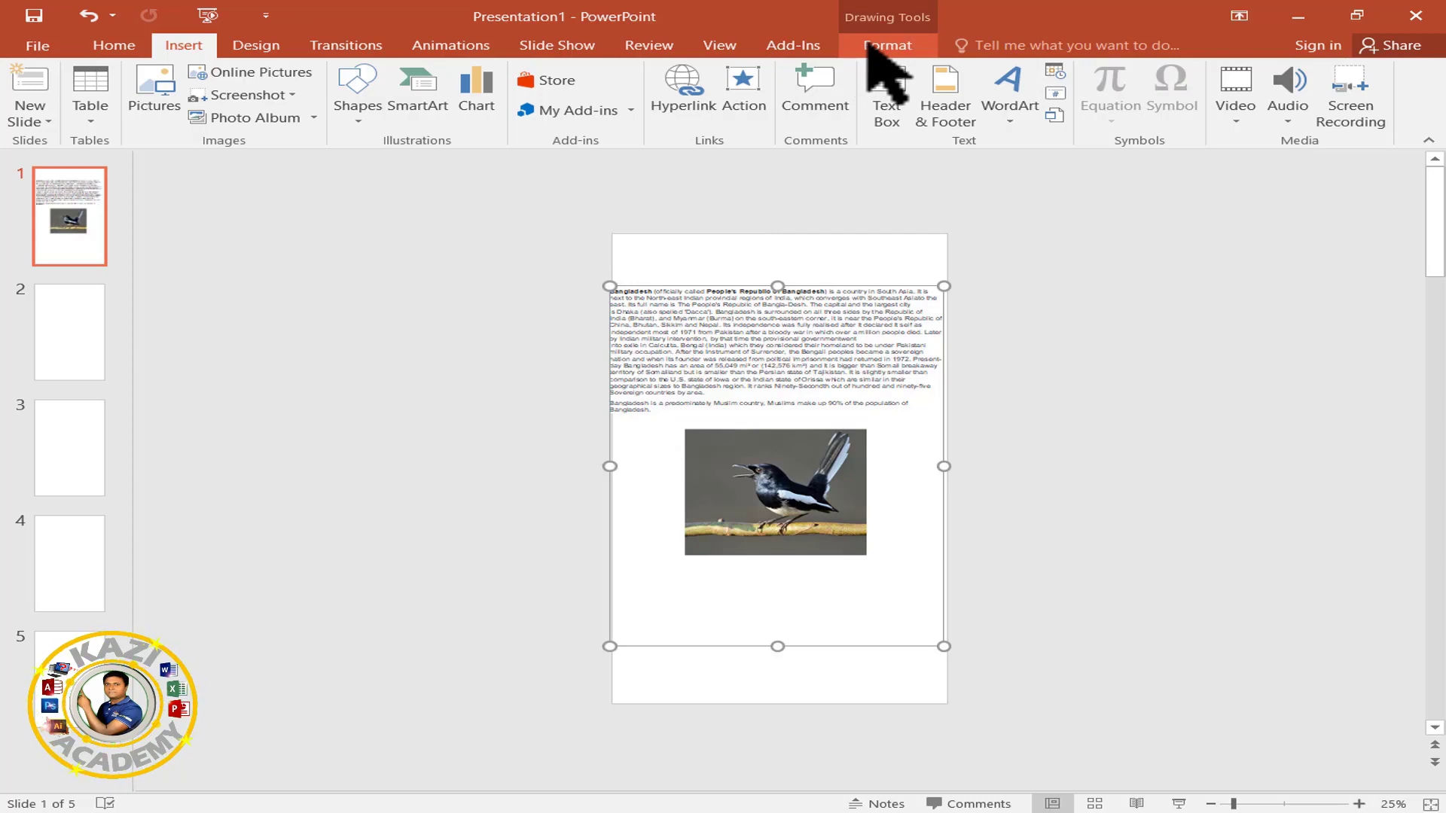
pyautogui.click(881, 45)
pyautogui.click(1209, 71)
pyautogui.click(1243, 119)
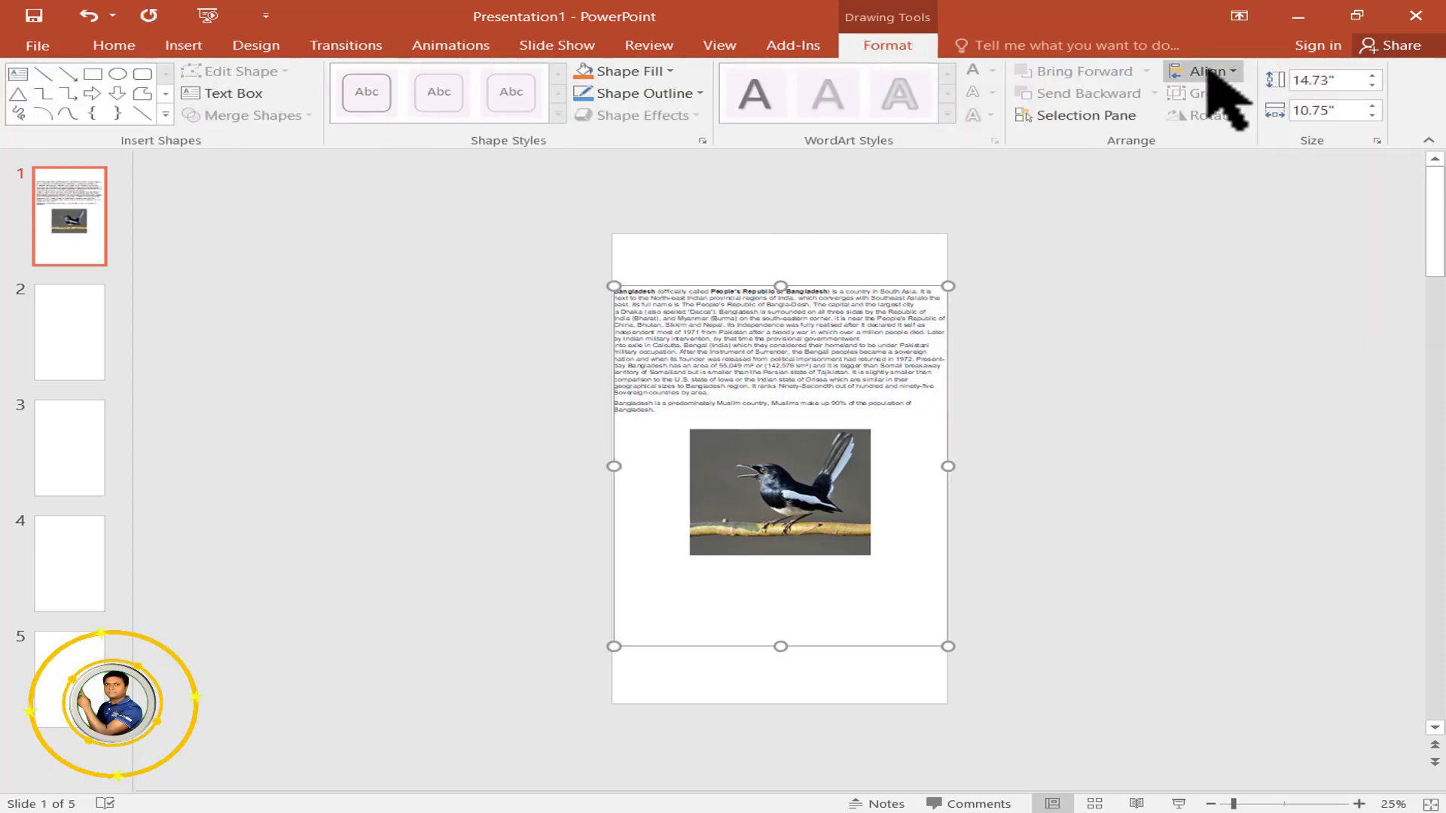
pyautogui.click(1209, 70)
pyautogui.click(1253, 197)
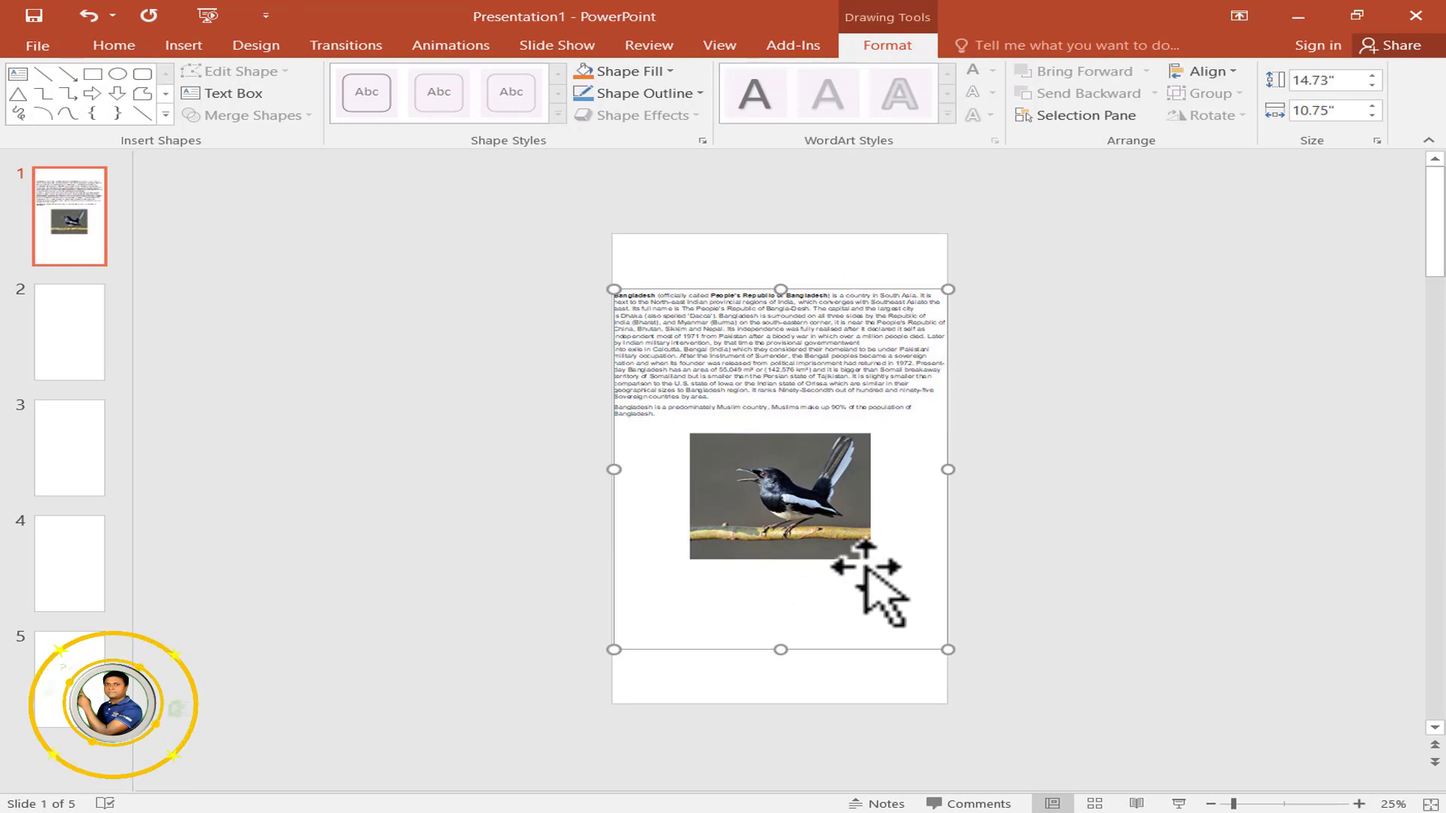
pyautogui.click(75, 332)
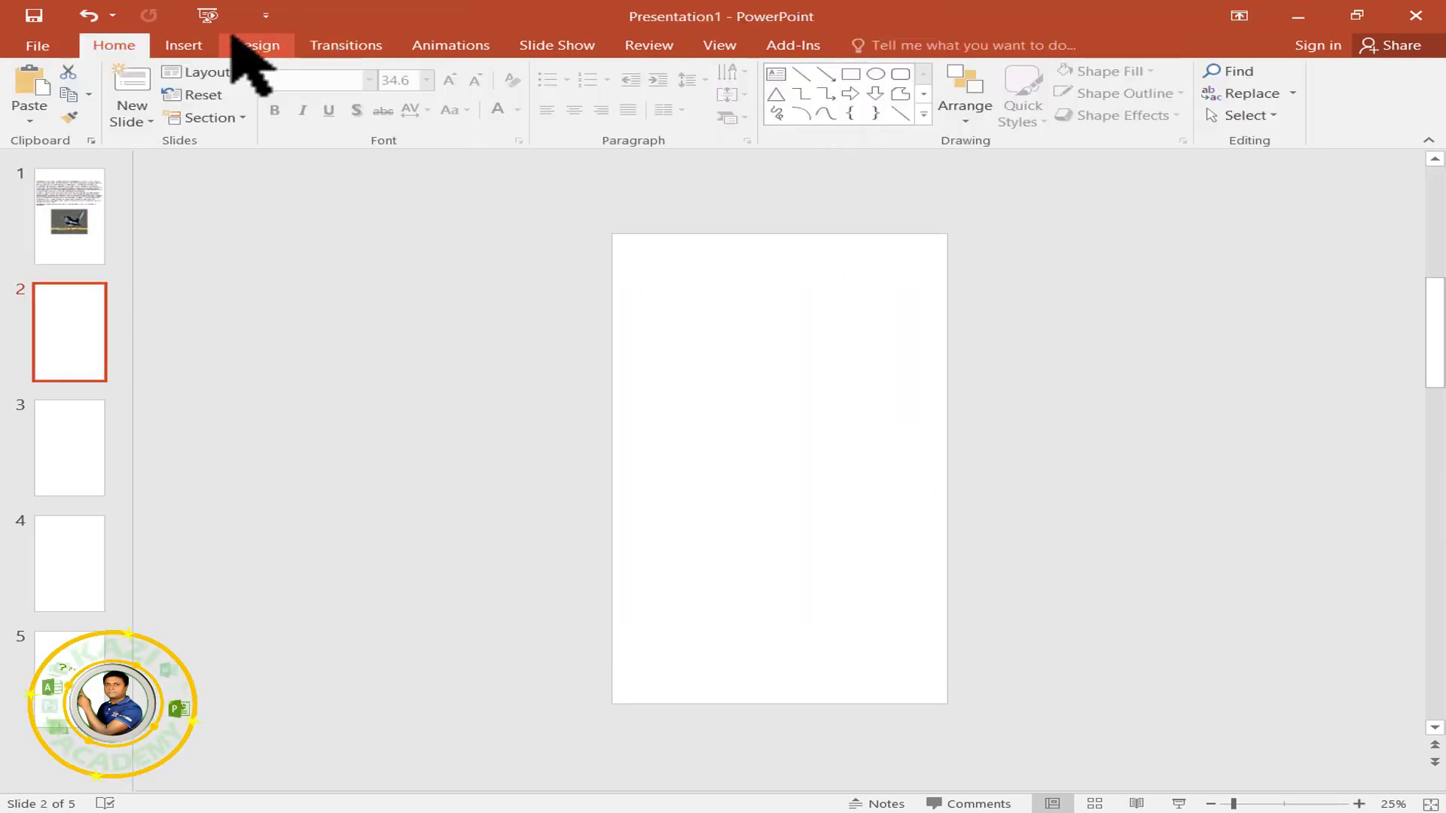
# Step: Embed the Bangladesh 2 document from the Desktop on slide 2 as an object from file
pyautogui.click(184, 45)
pyautogui.click(1054, 115)
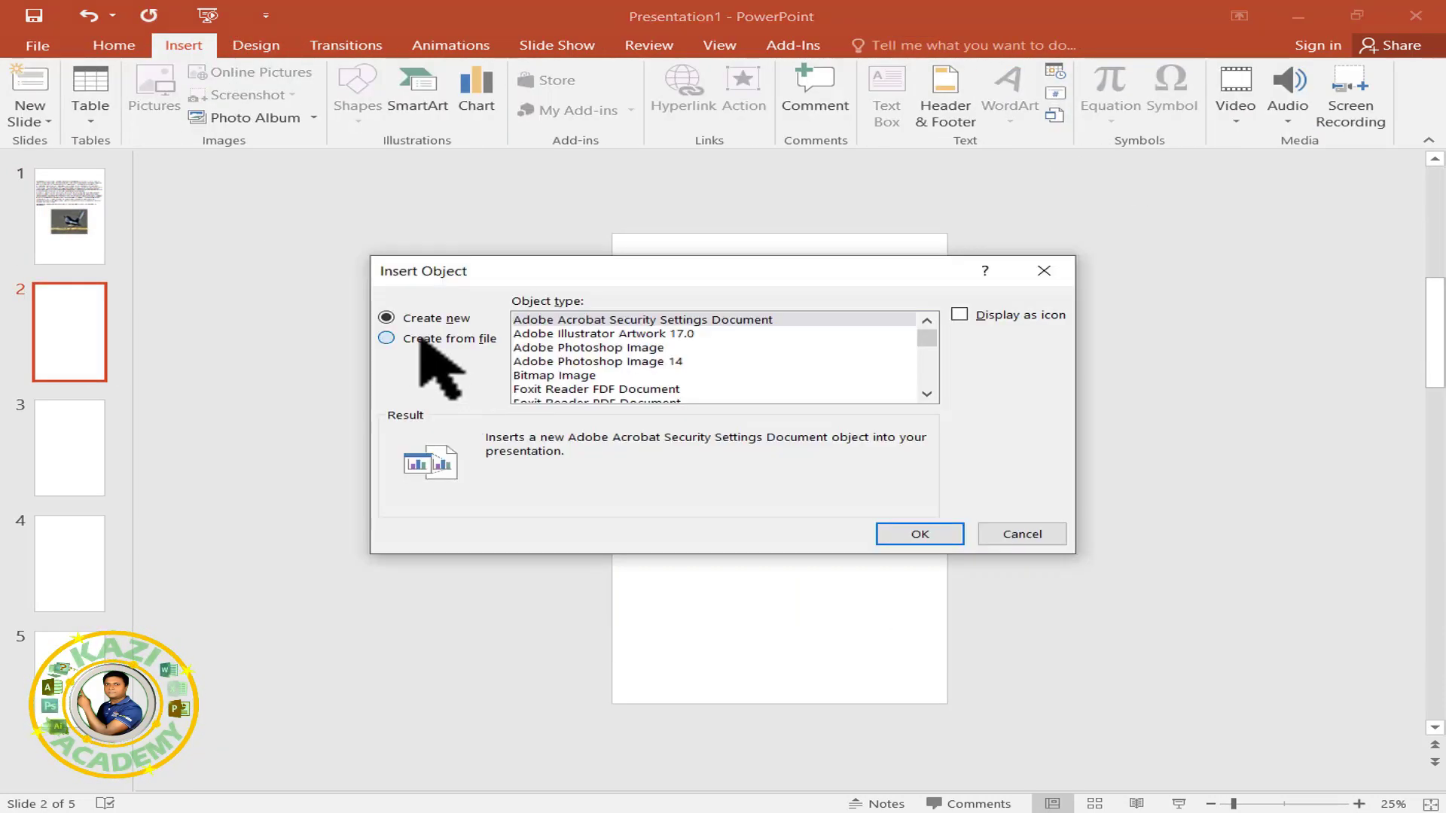
pyautogui.click(422, 339)
pyautogui.click(561, 359)
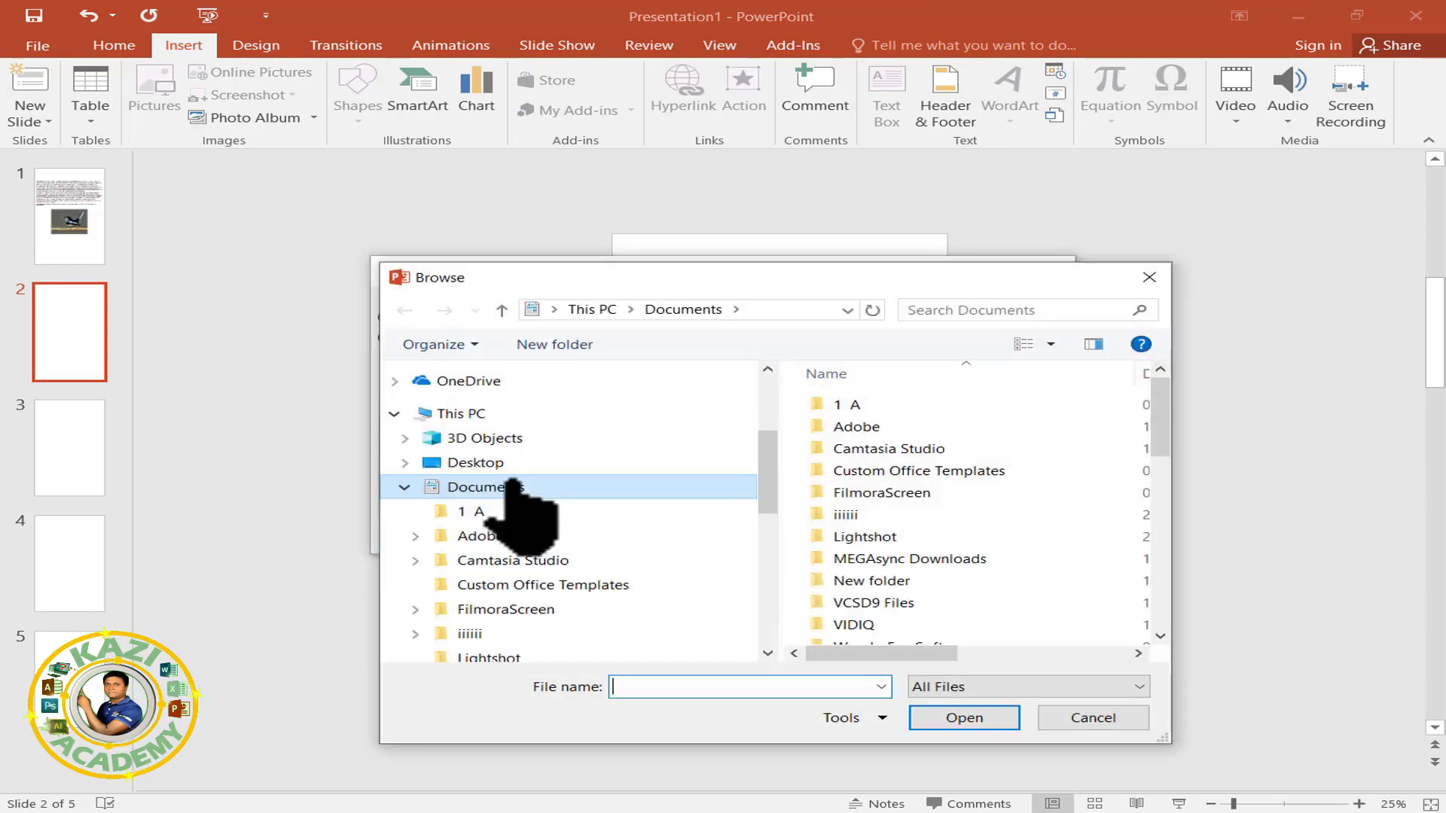
pyautogui.click(477, 463)
pyautogui.click(883, 450)
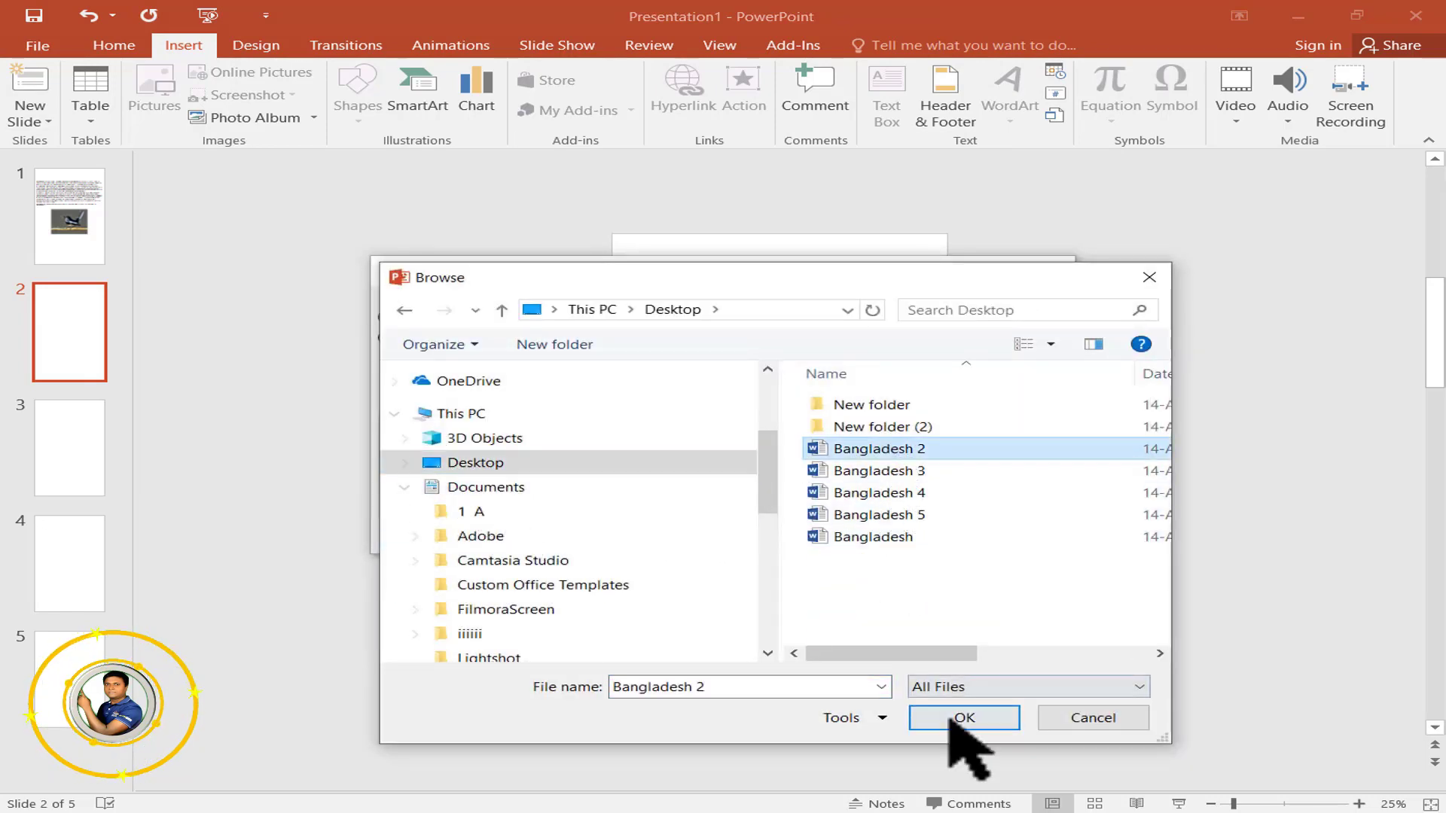
pyautogui.click(963, 718)
pyautogui.click(904, 535)
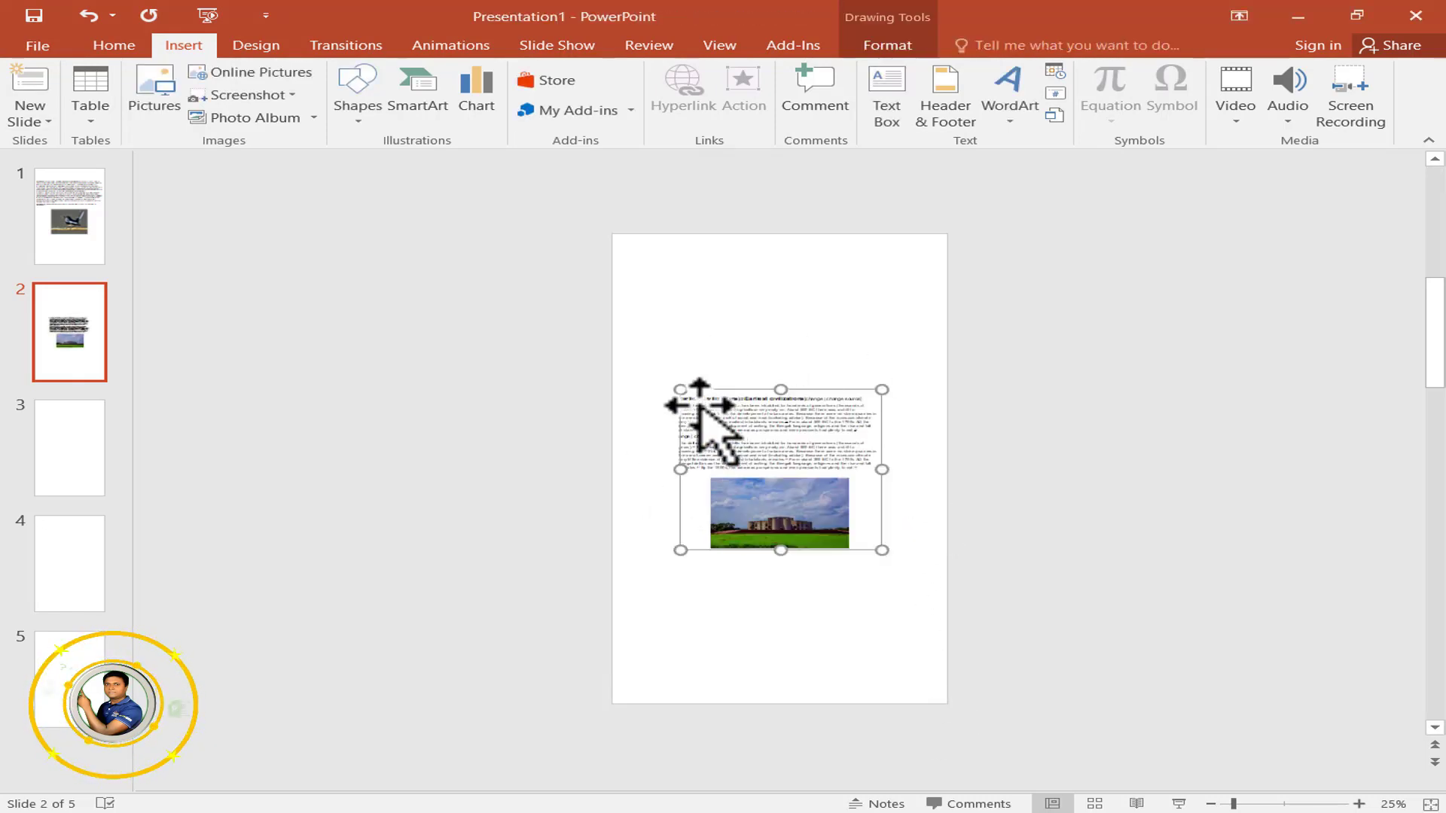
# Step: Enlarge the Bangladesh 2 object and align it to the slide's centre and middle
pyautogui.moveTo(680, 389); pyautogui.dragTo(630, 349)
pyautogui.moveTo(882, 450); pyautogui.dragTo(919, 452)
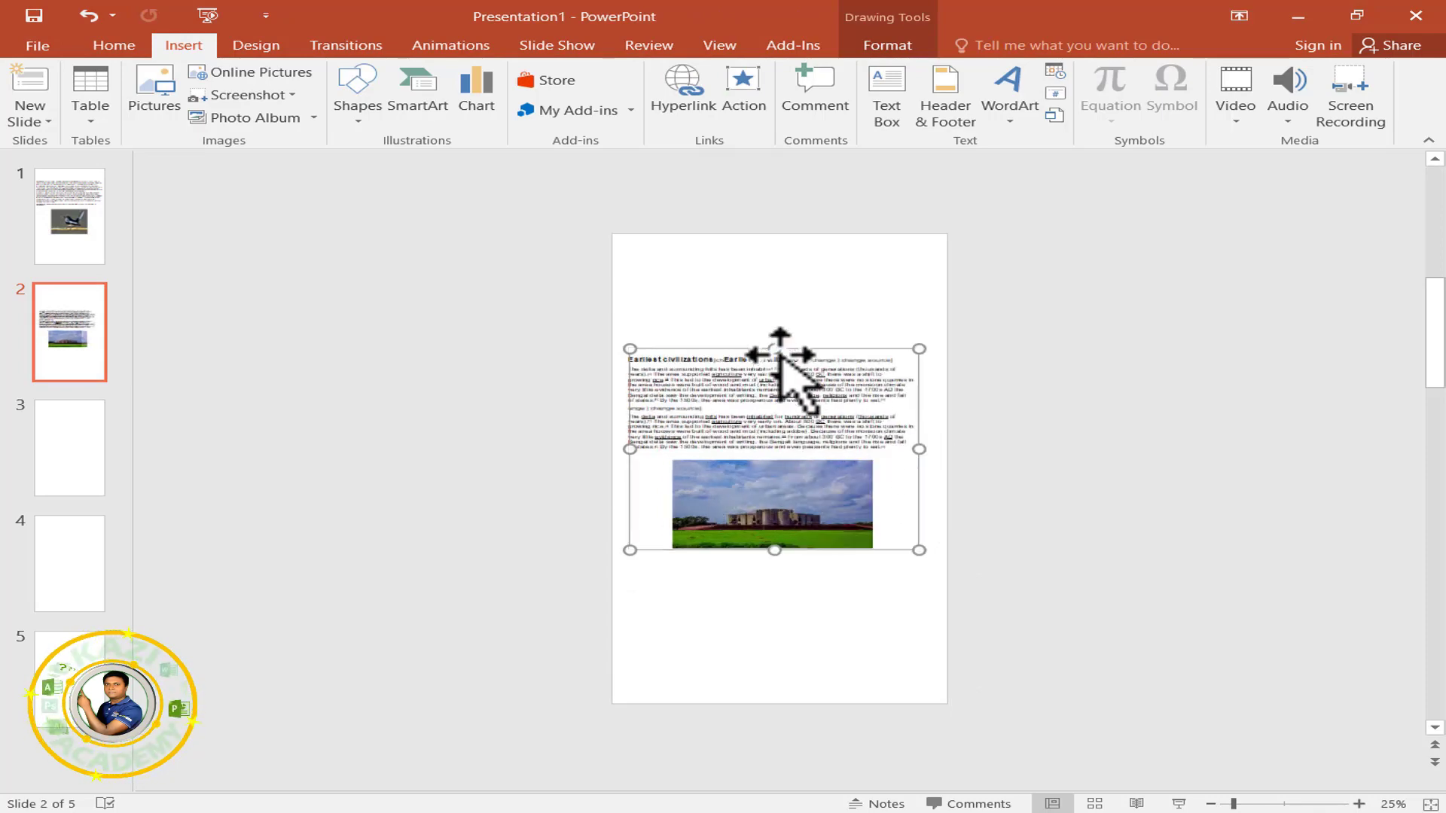
pyautogui.moveTo(774, 339); pyautogui.dragTo(772, 253)
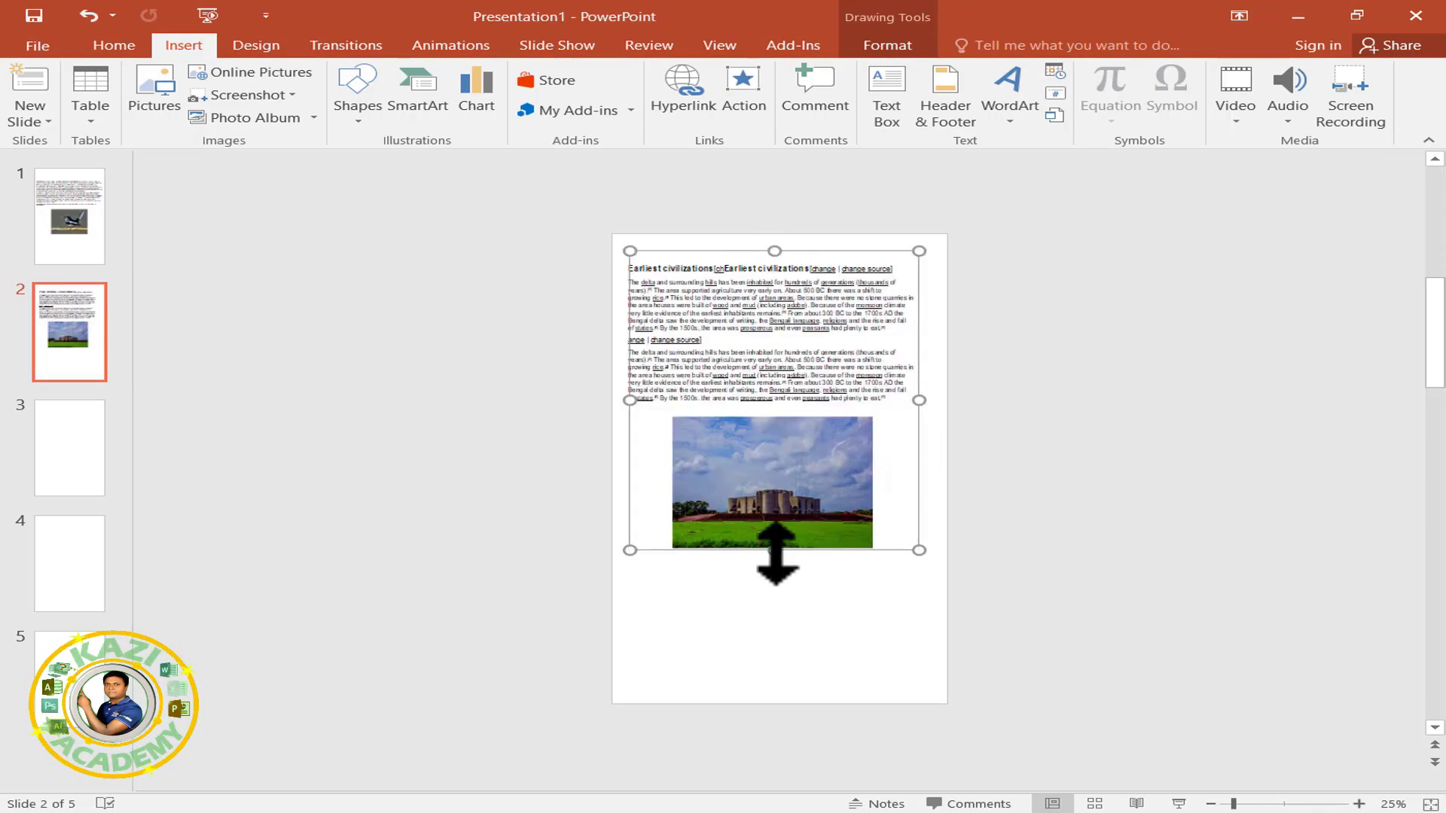
pyautogui.moveTo(774, 550); pyautogui.dragTo(797, 650)
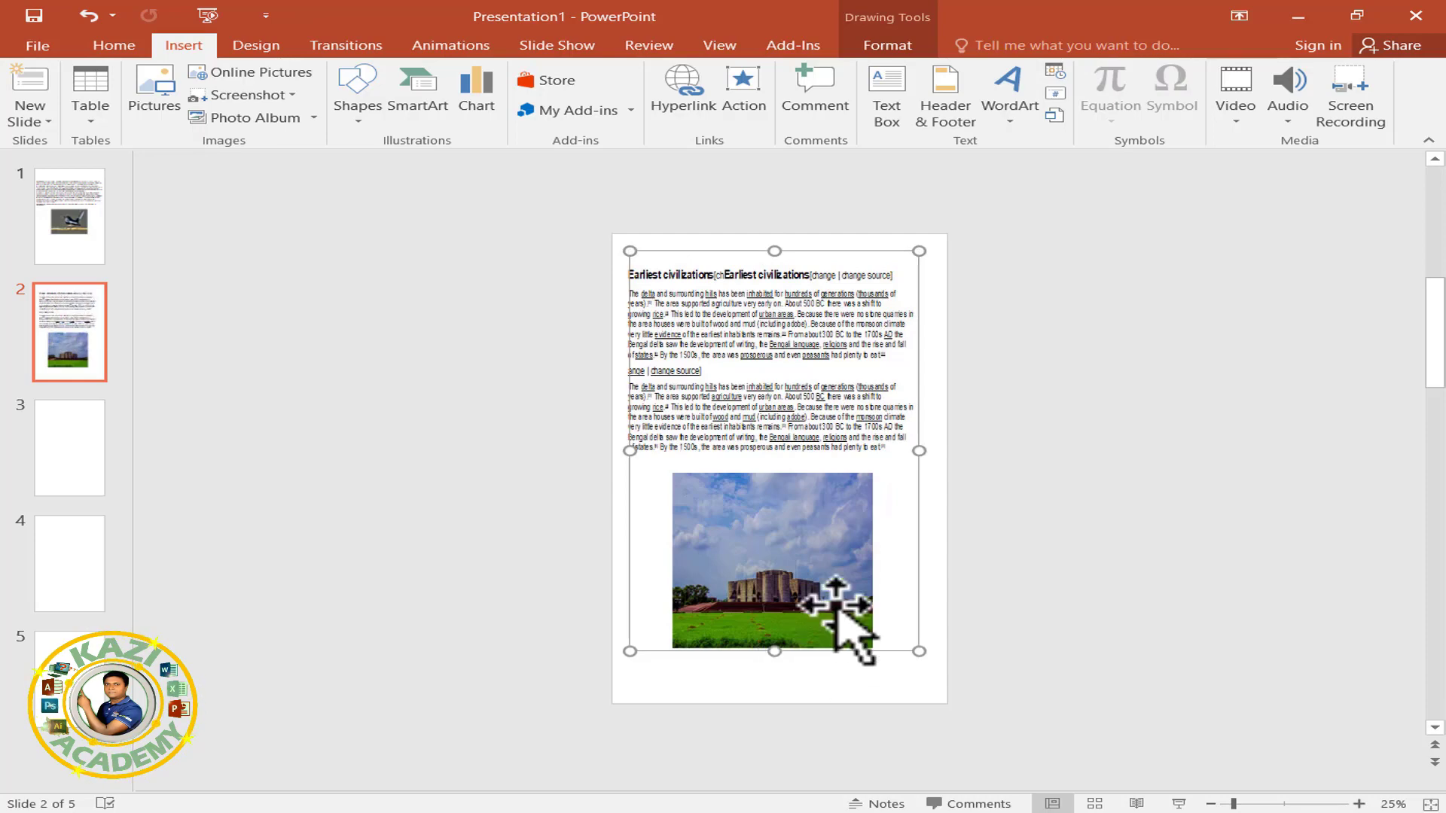
pyautogui.click(911, 49)
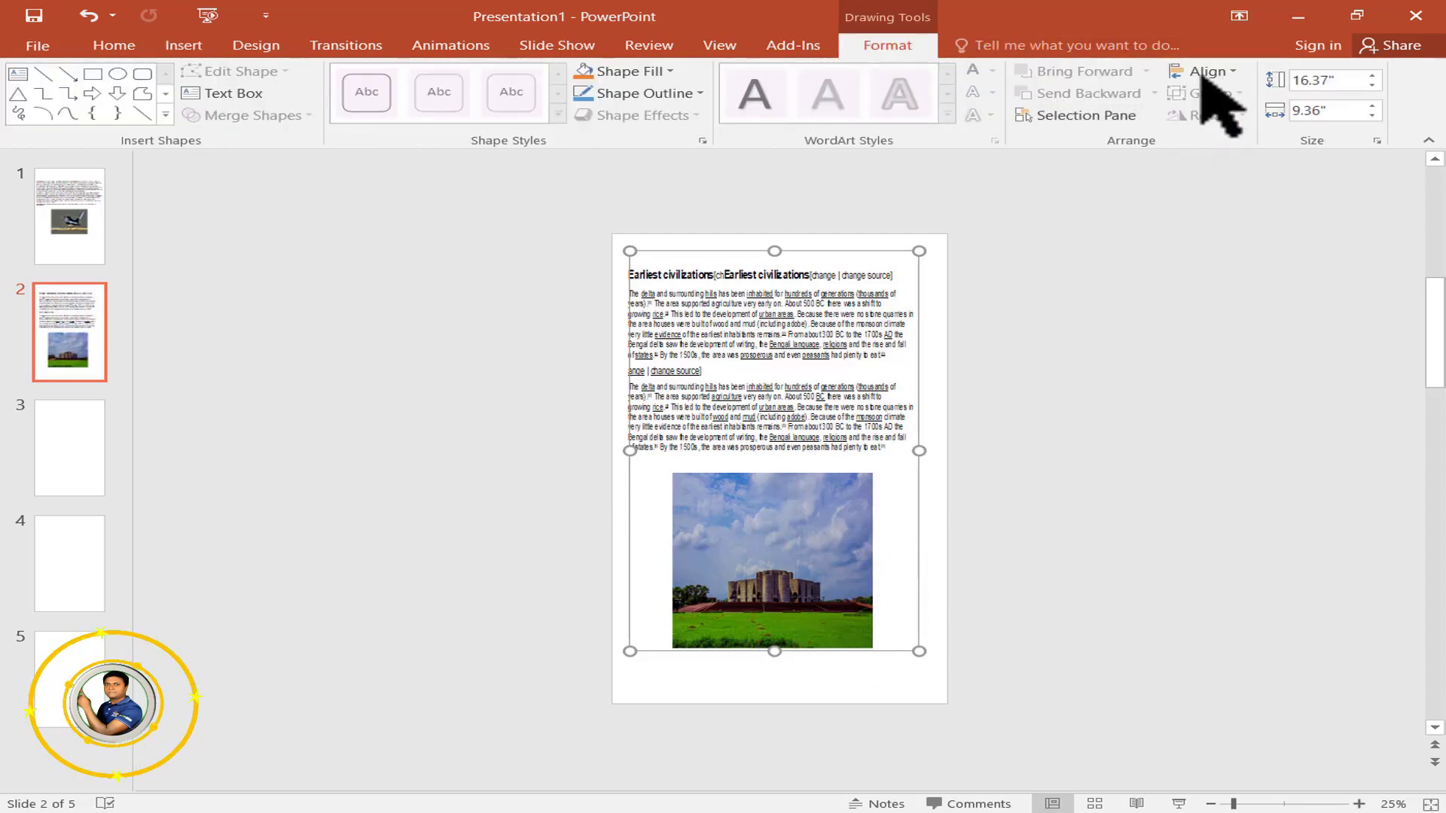
pyautogui.click(1205, 71)
pyautogui.click(1233, 123)
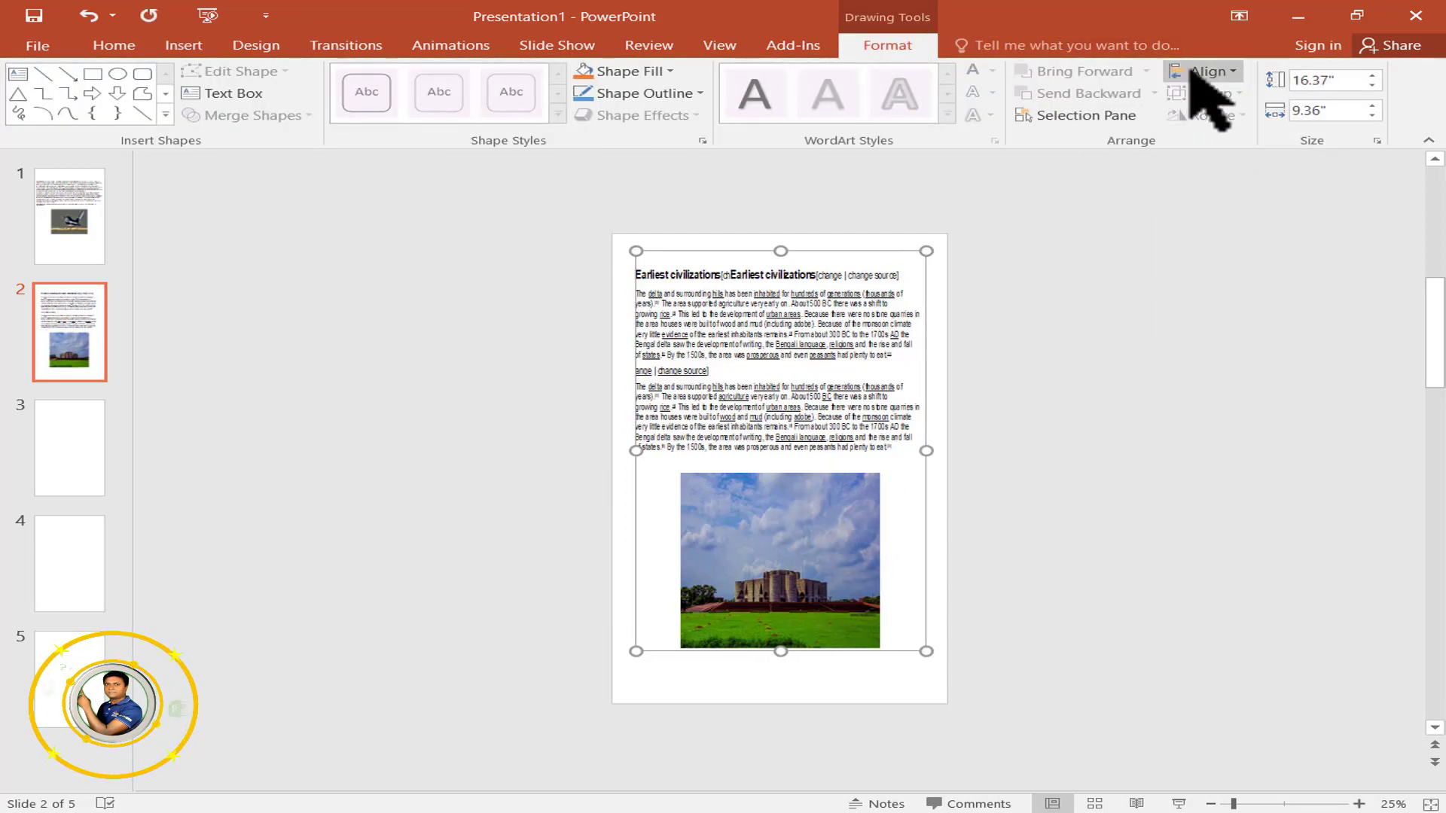
pyautogui.click(1205, 71)
pyautogui.click(1228, 219)
# Step: On slide 3, start inserting an object from file and select Bangladesh 3 on the Desktop
pyautogui.click(121, 455)
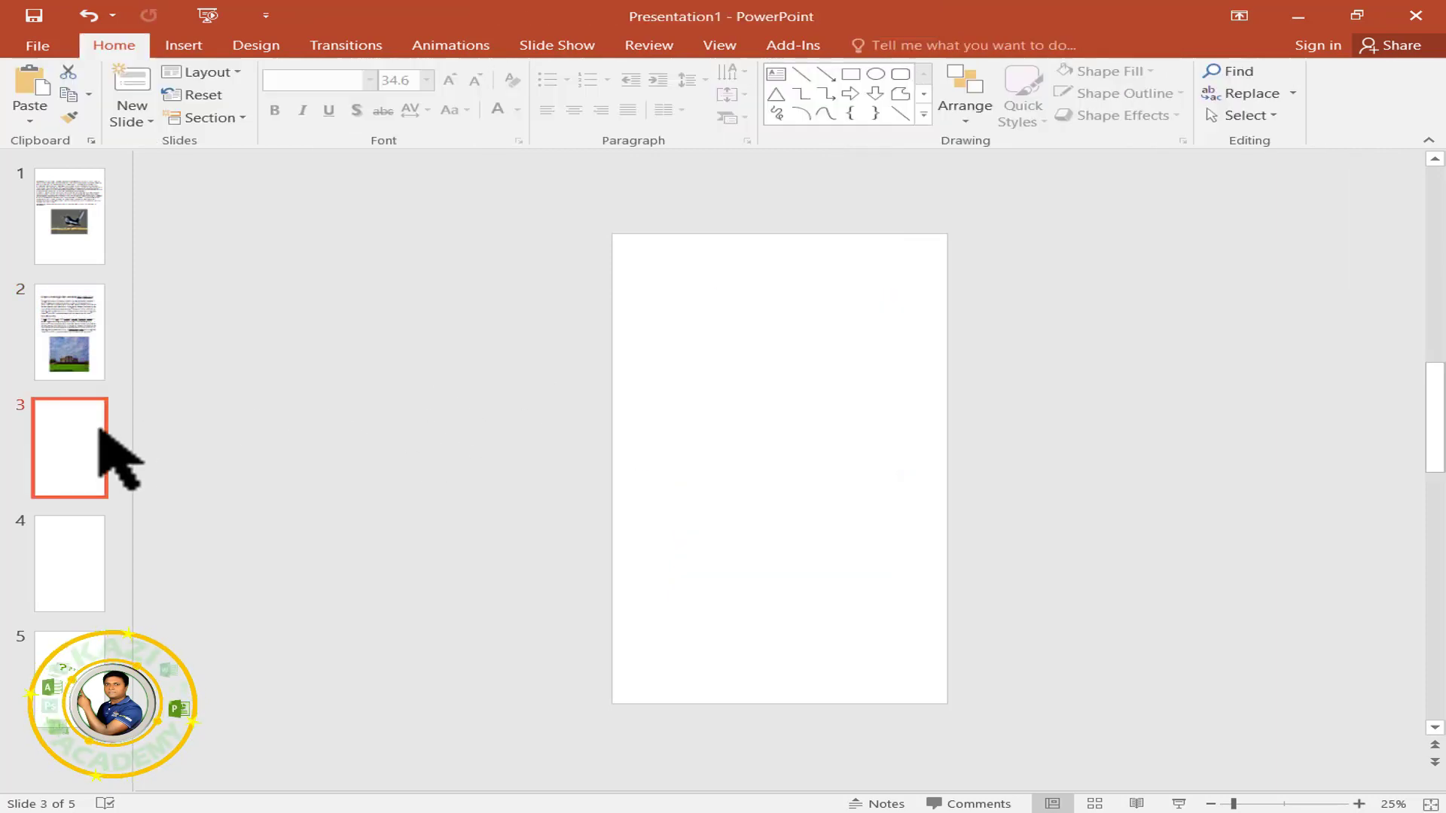
pyautogui.click(196, 47)
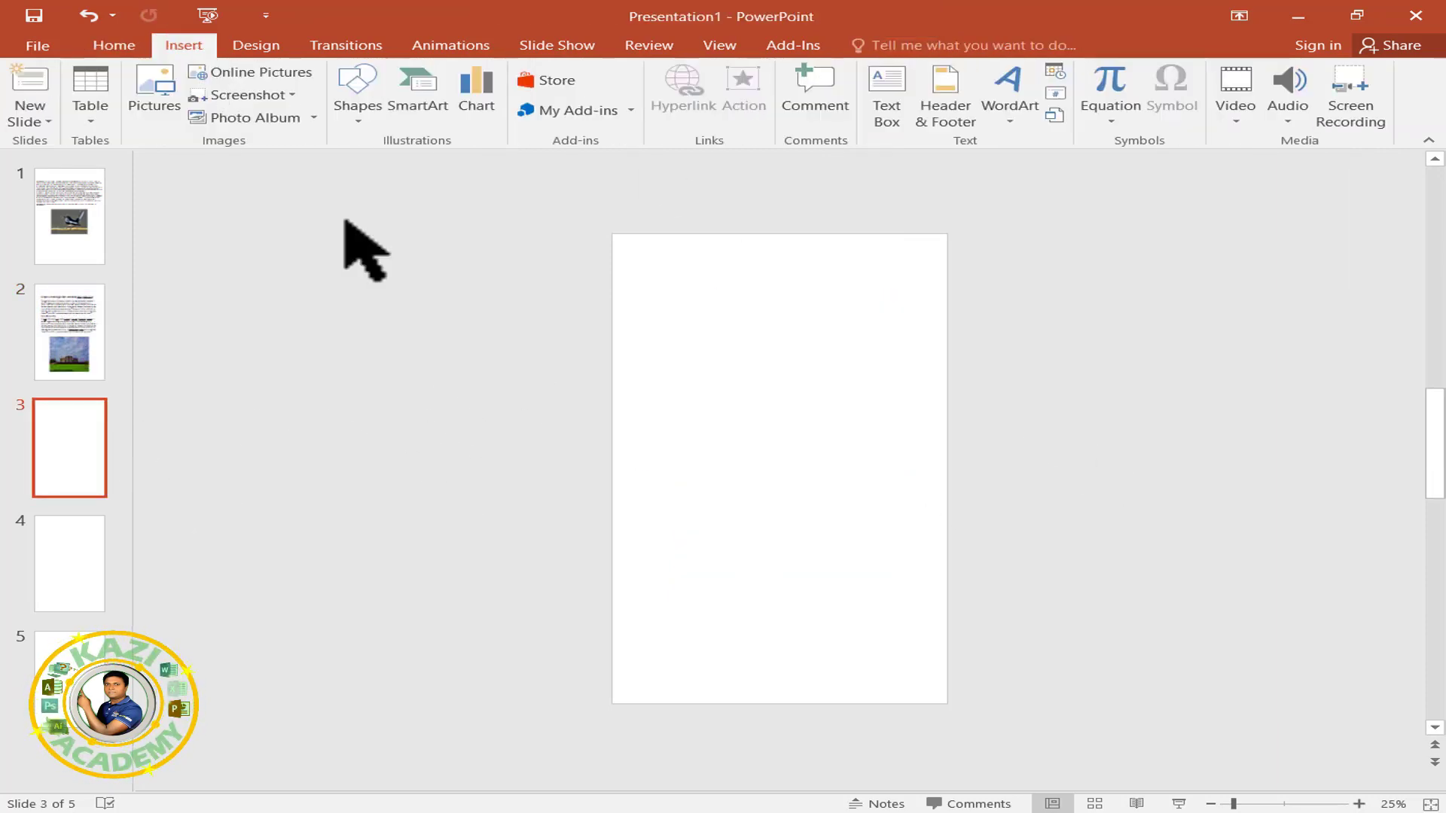
pyautogui.click(1056, 115)
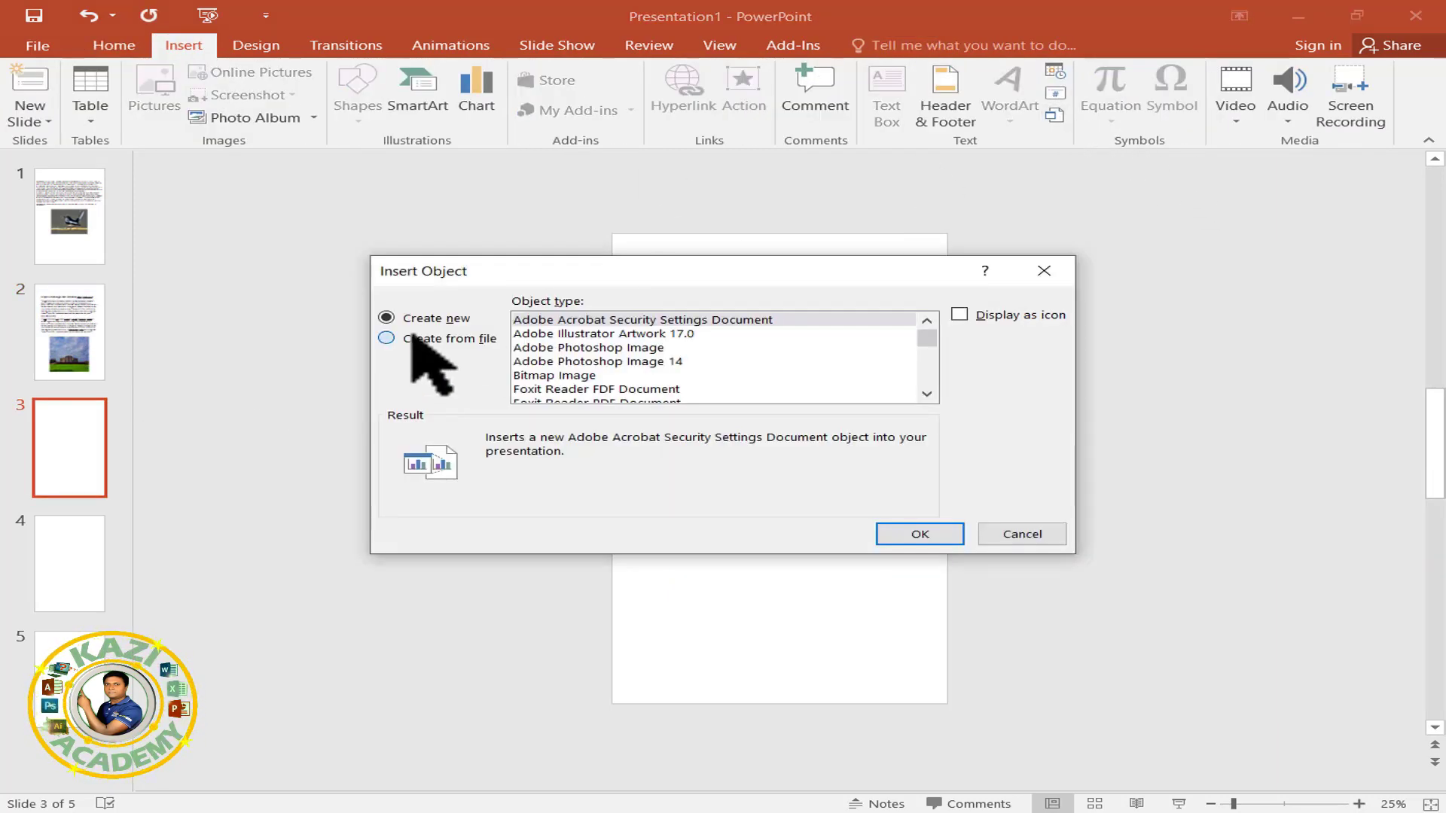
pyautogui.click(413, 339)
pyautogui.click(582, 358)
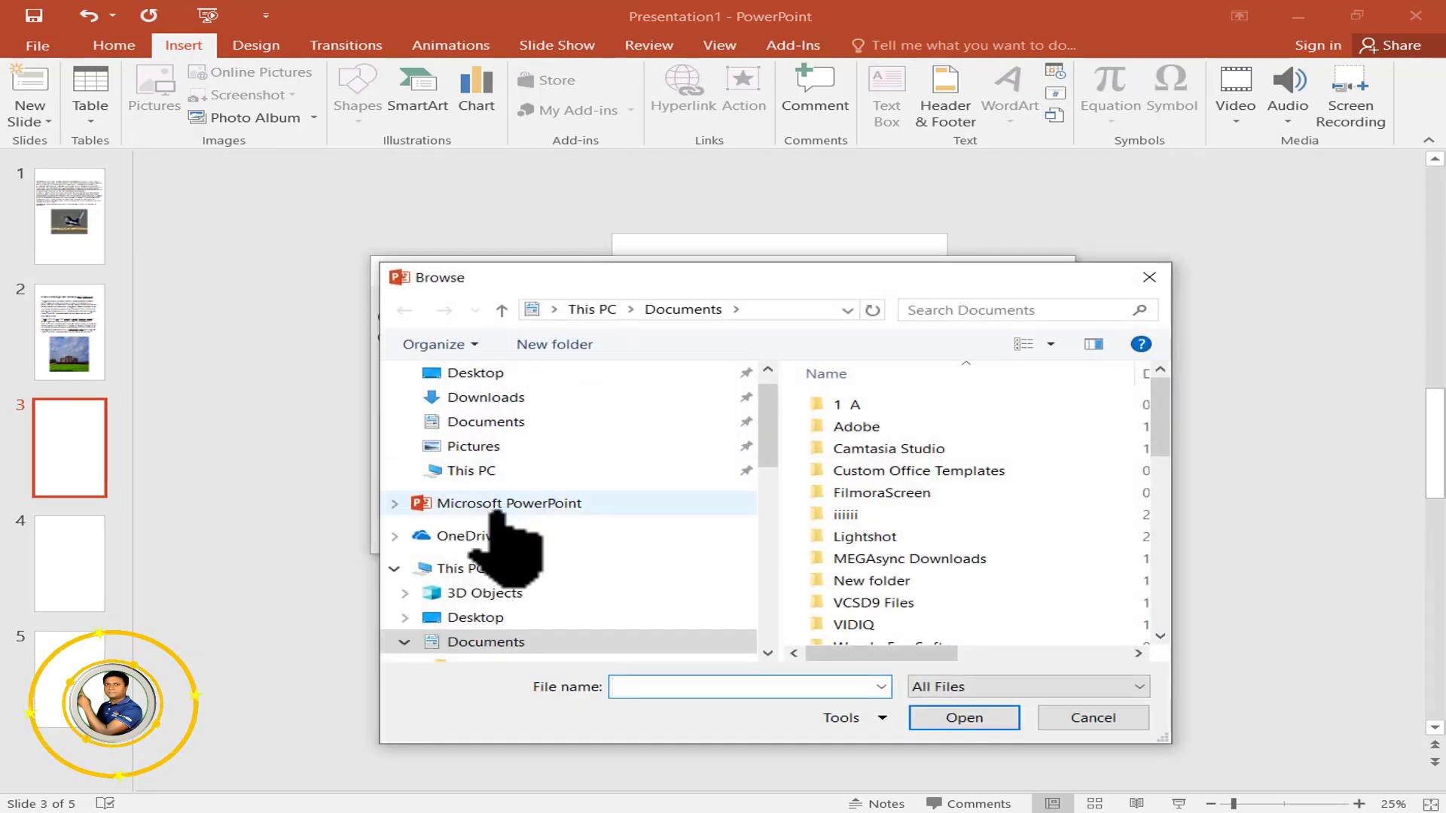
pyautogui.click(477, 615)
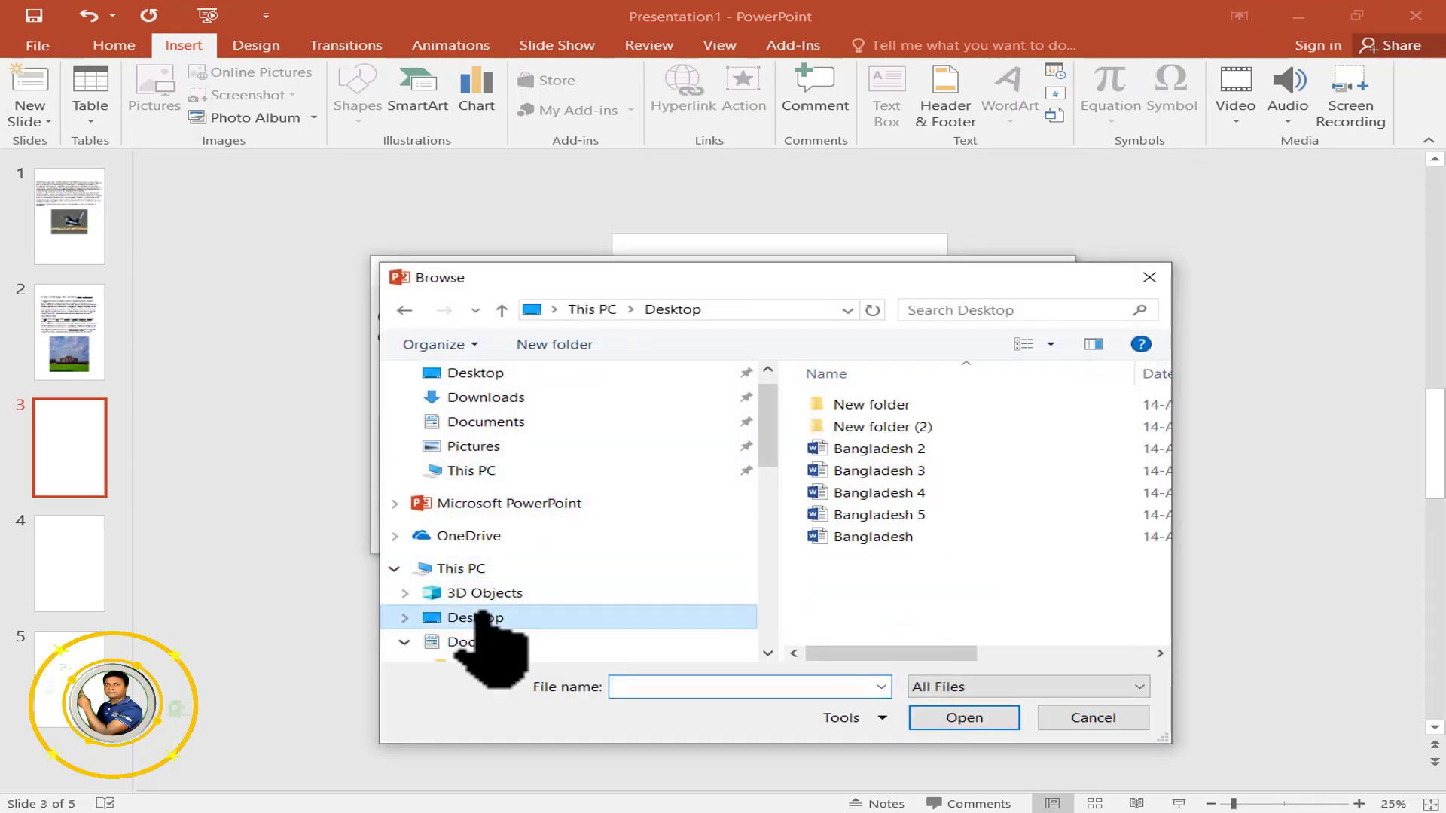
pyautogui.click(896, 471)
# Step: Embed Bangladesh 3 on slide 3 and stretch the object larger
pyautogui.click(955, 716)
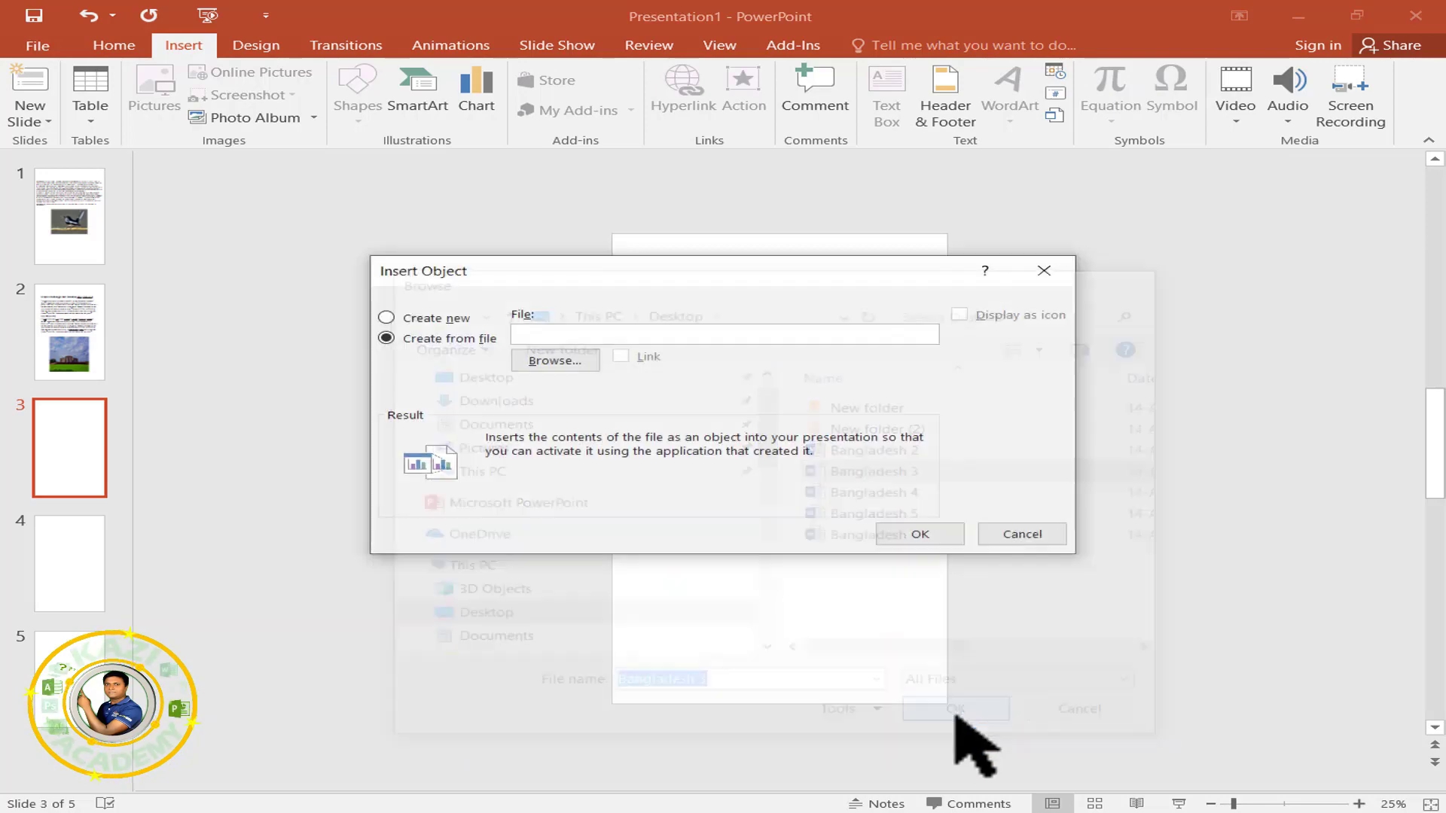
pyautogui.click(937, 534)
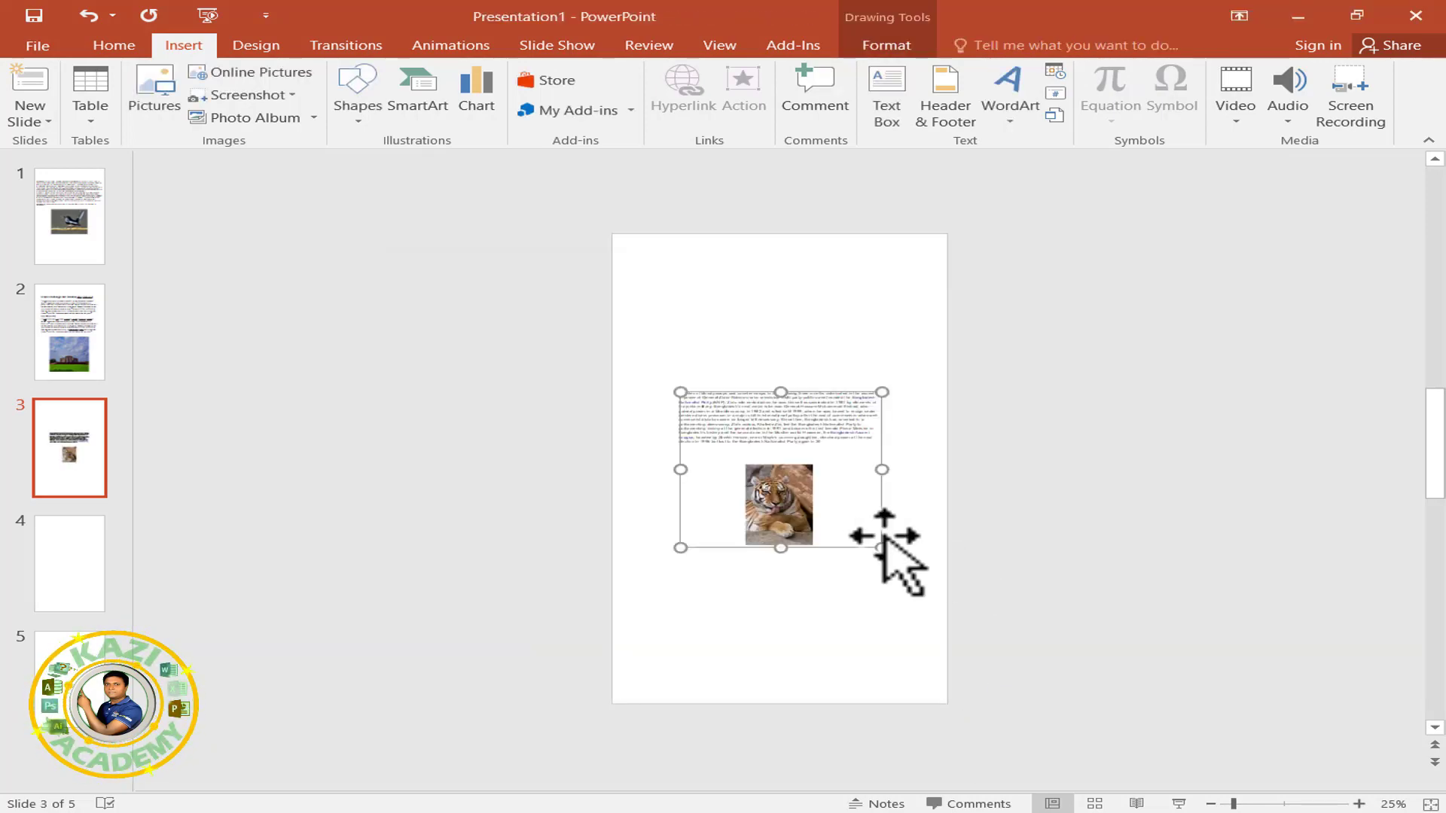
pyautogui.moveTo(881, 548); pyautogui.dragTo(951, 601)
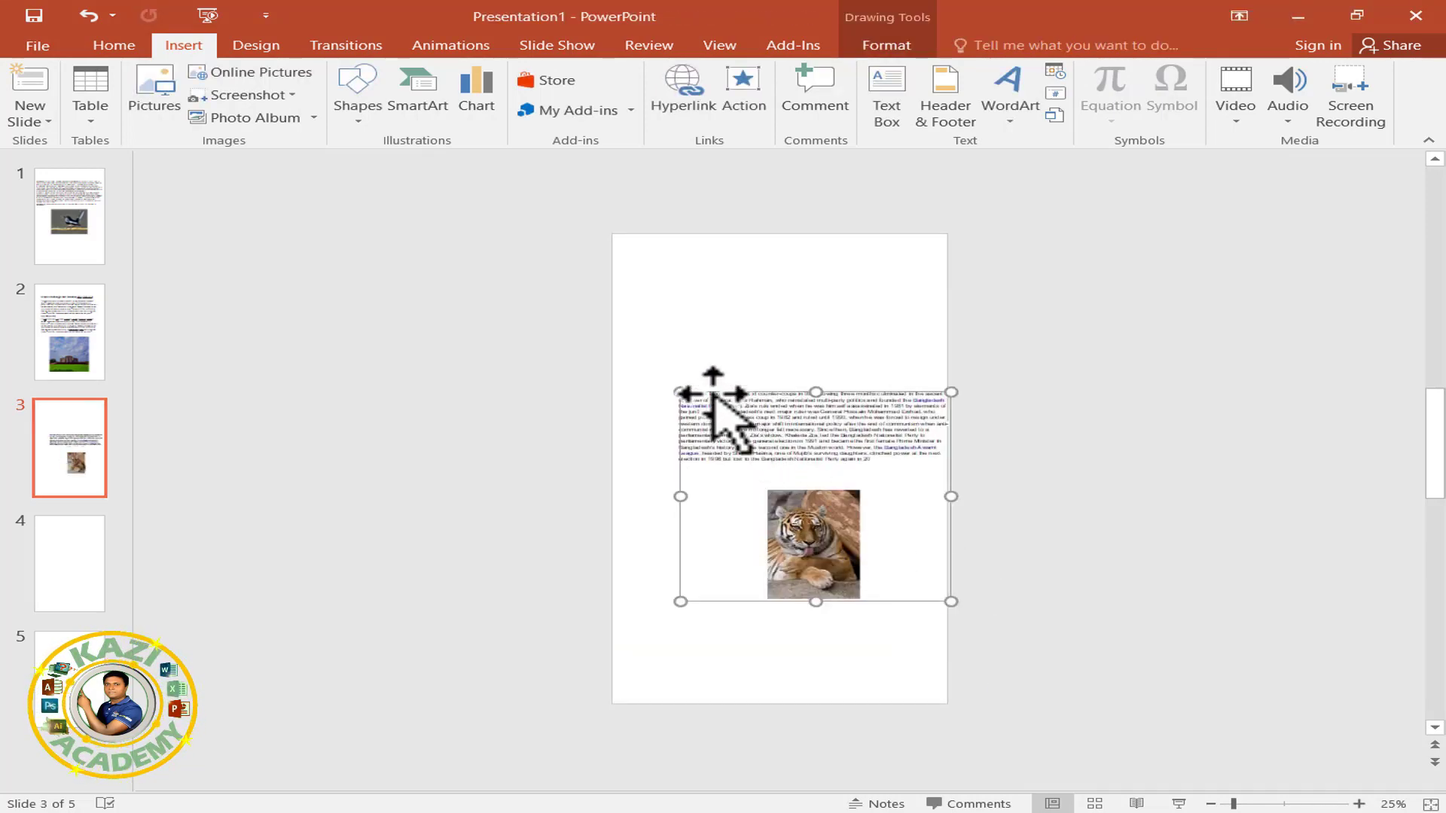
pyautogui.moveTo(710, 395); pyautogui.dragTo(623, 349)
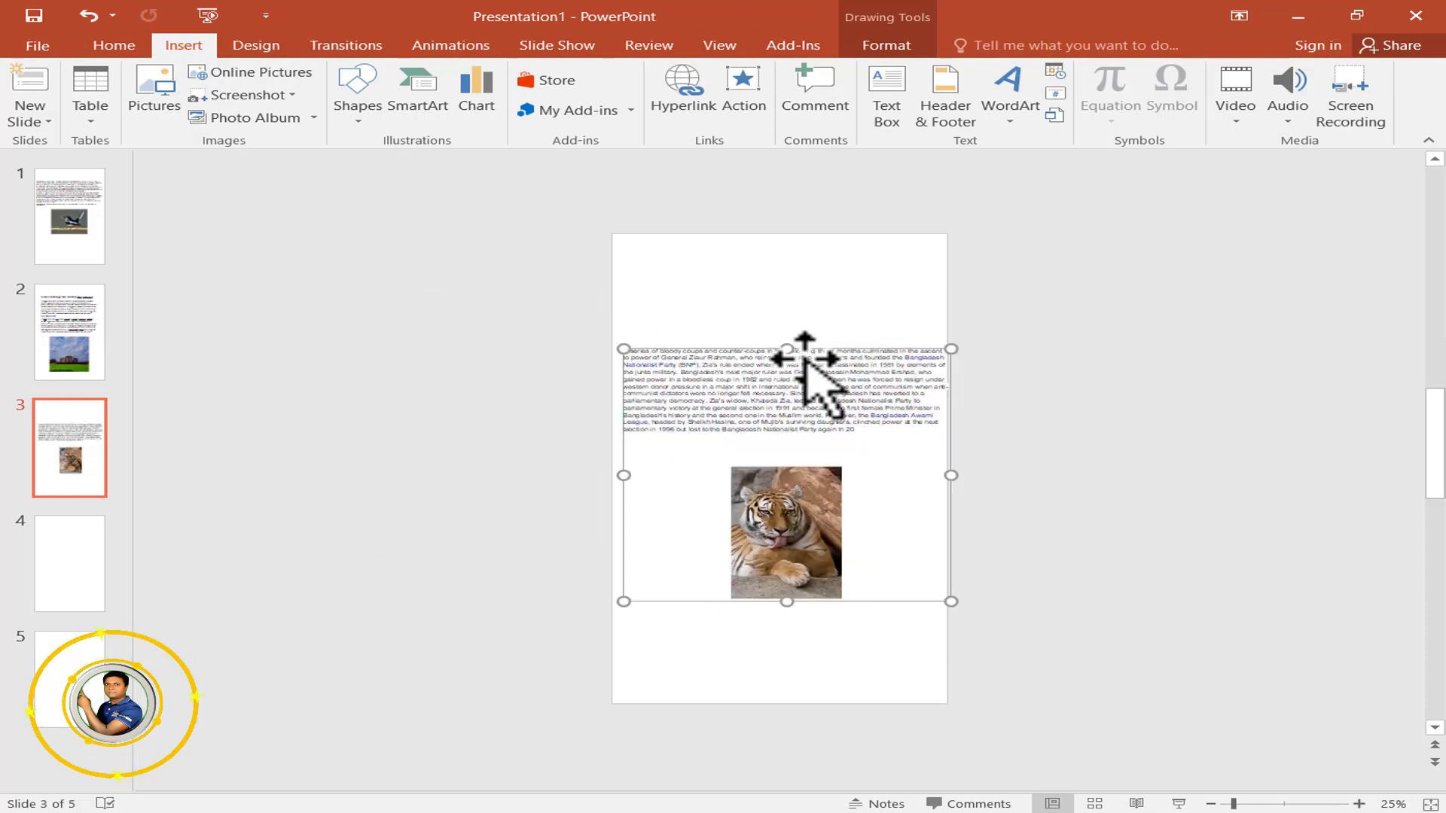
pyautogui.moveTo(781, 349); pyautogui.dragTo(781, 260)
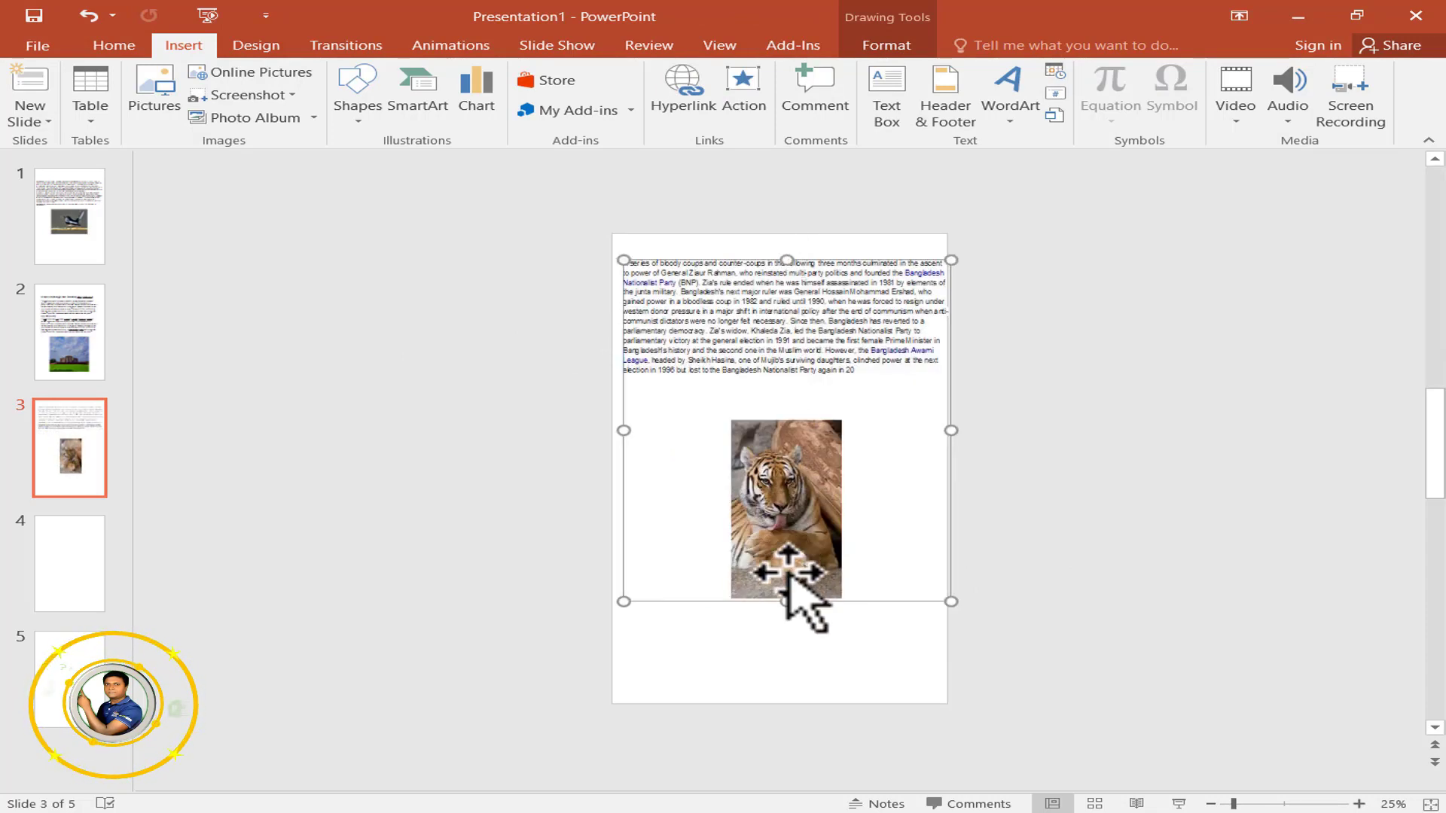
pyautogui.moveTo(787, 601); pyautogui.dragTo(786, 614)
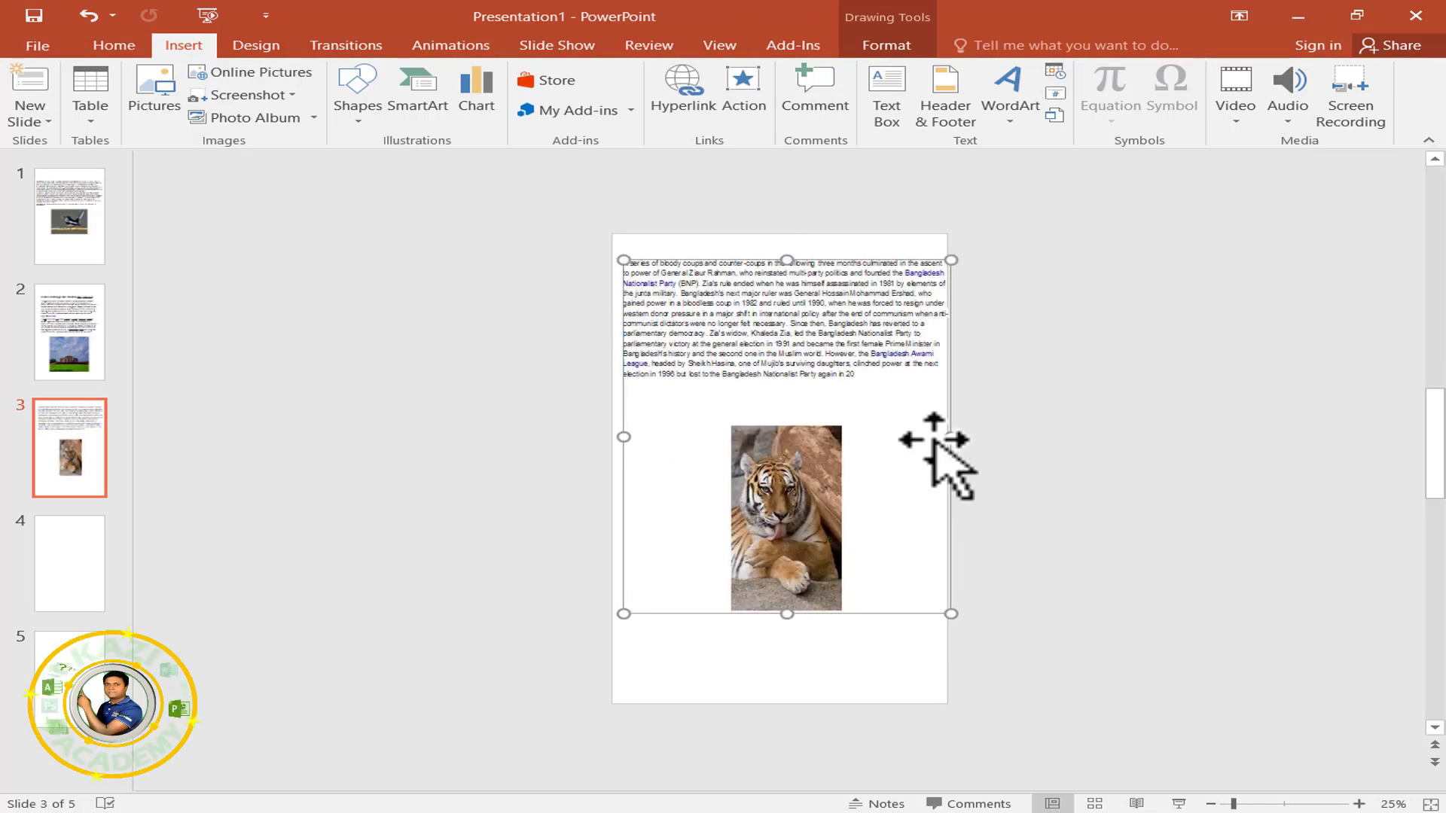
pyautogui.moveTo(951, 436); pyautogui.dragTo(931, 437)
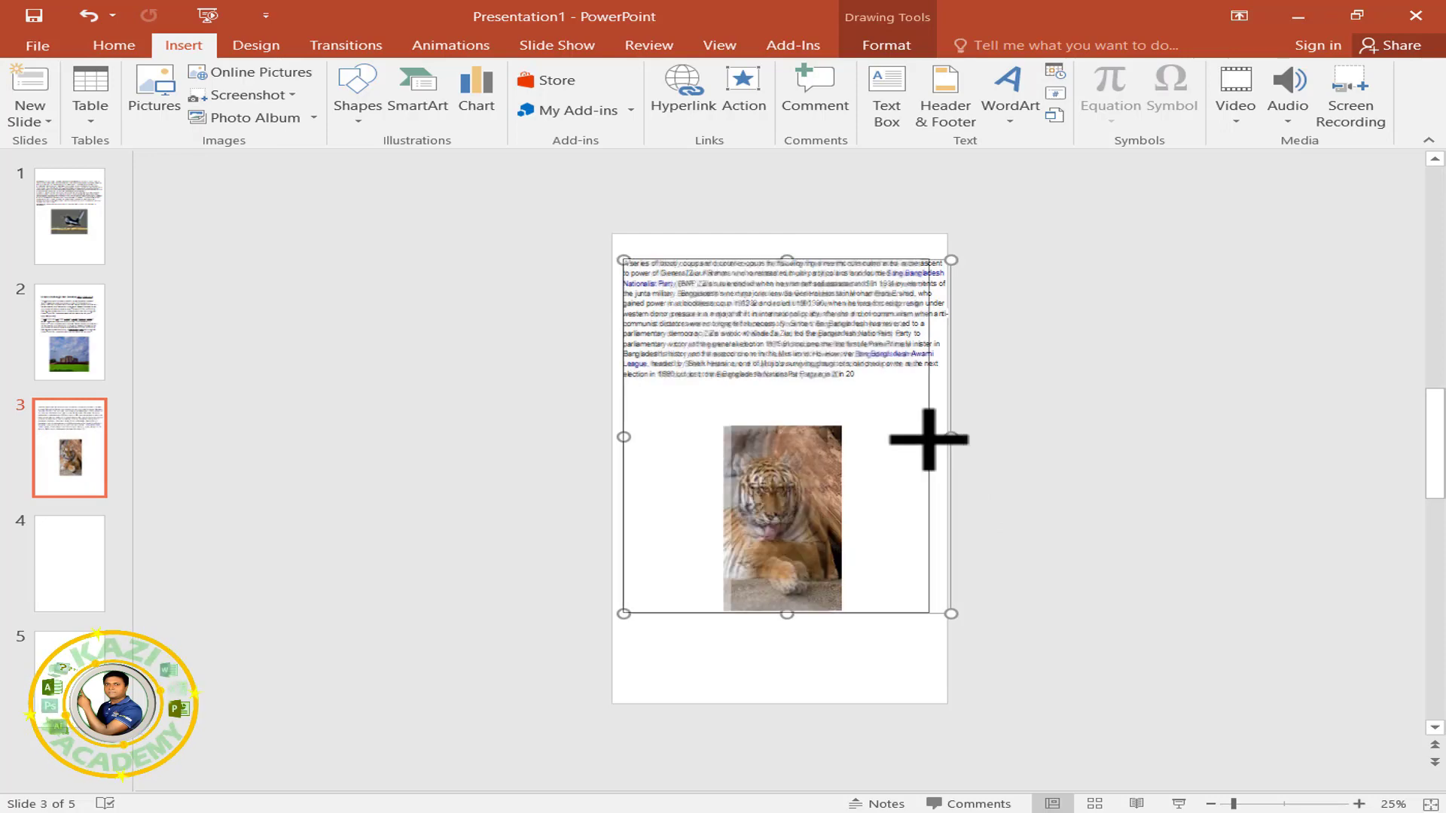
# Step: Align the Bangladesh 3 object to the slide's centre and middle, then go to slide 4
pyautogui.click(920, 41)
pyautogui.click(1203, 70)
pyautogui.click(1245, 121)
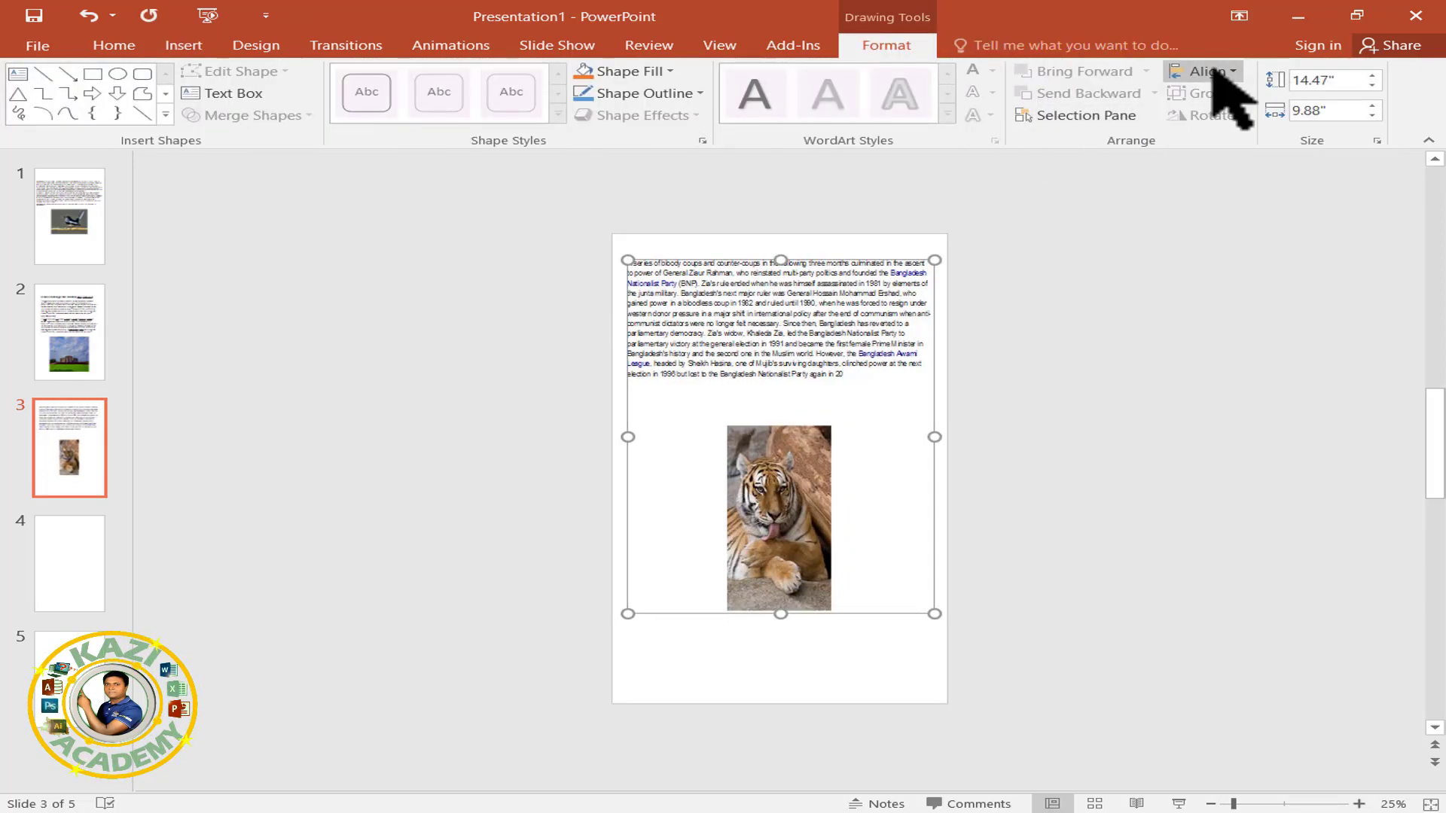
pyautogui.click(1206, 71)
pyautogui.click(1231, 195)
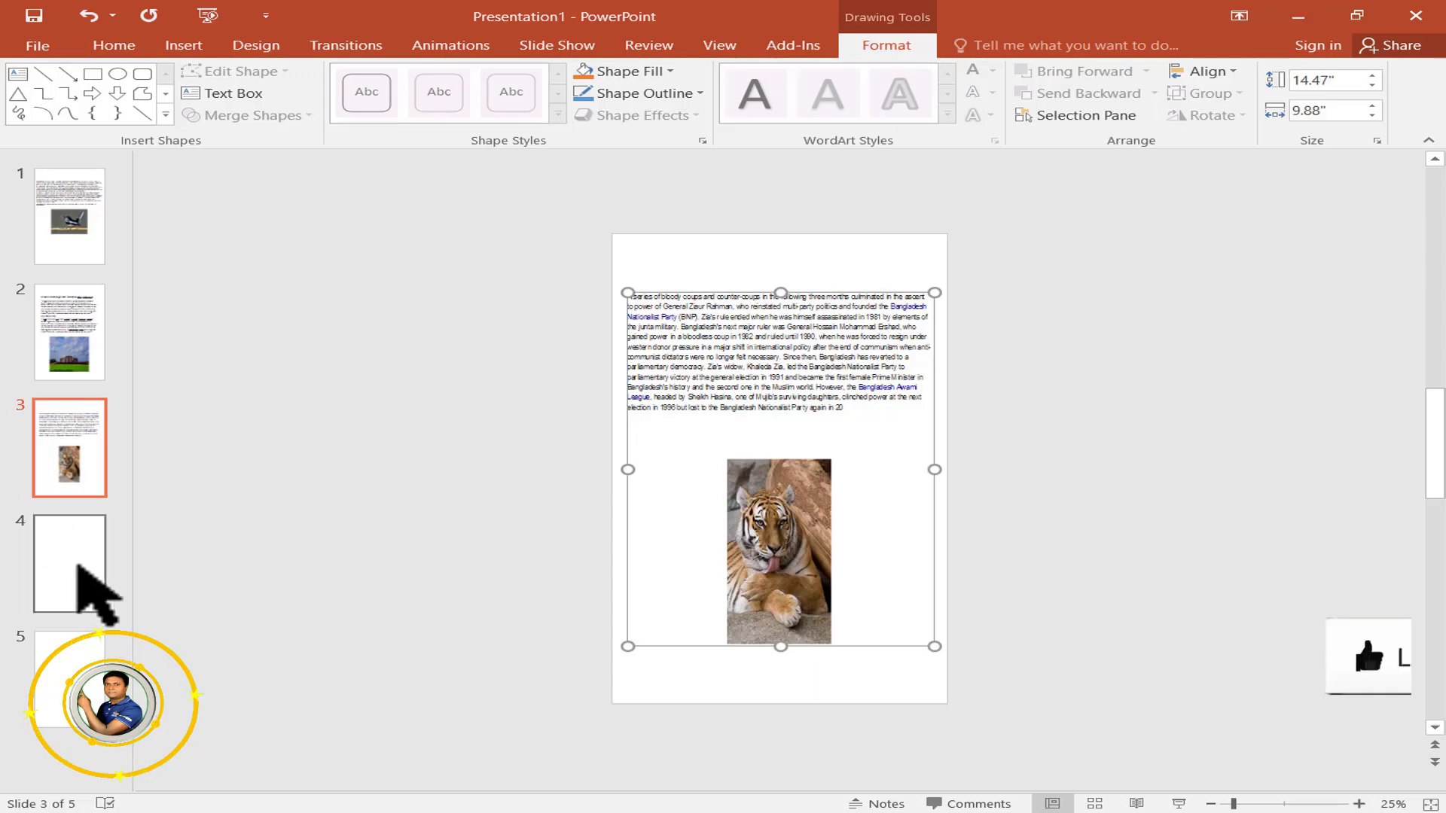
pyautogui.click(78, 567)
pyautogui.click(184, 45)
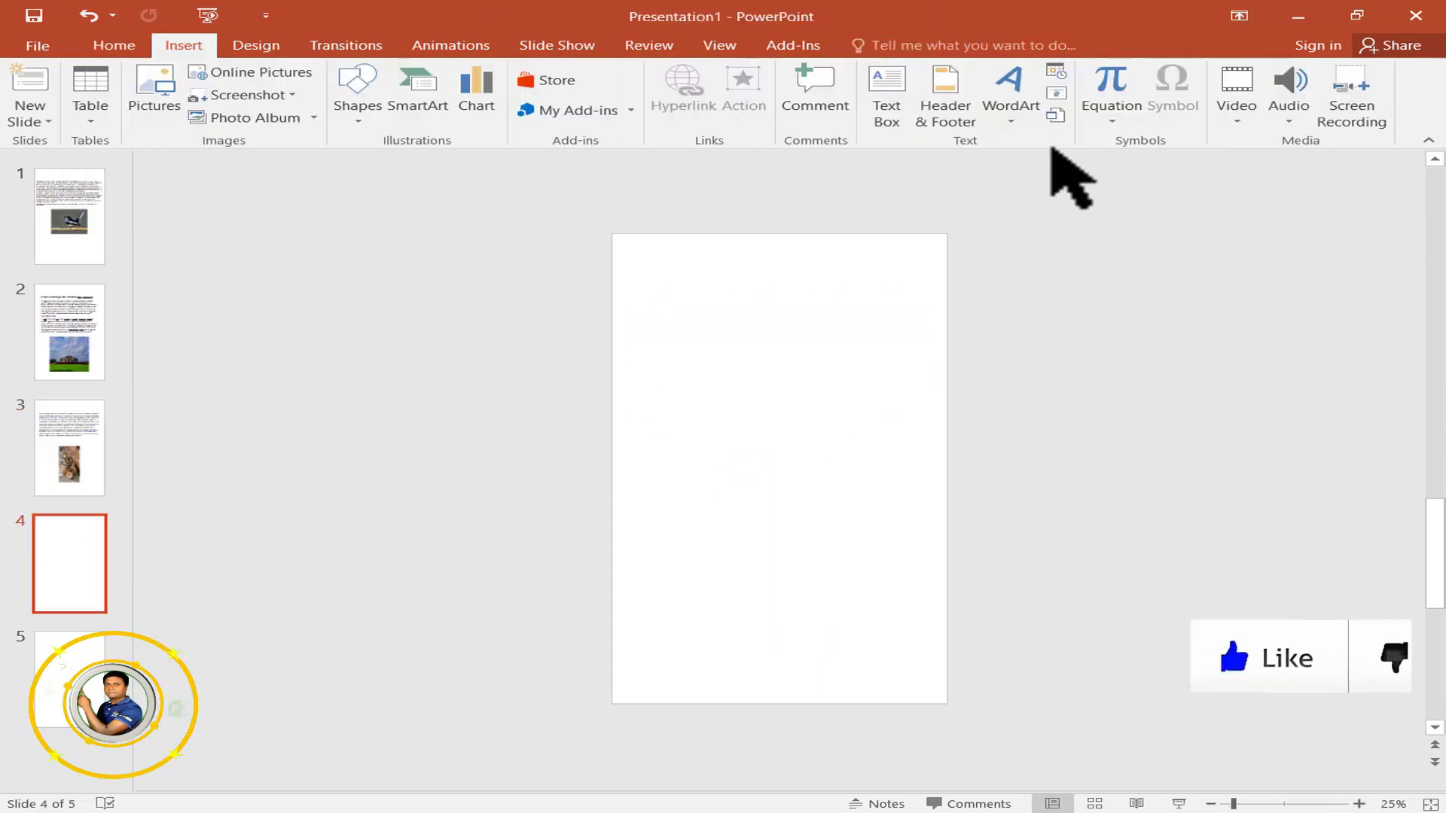
# Step: Embed the Bangladesh 4 document from the Desktop on slide 4 as an object from file
pyautogui.click(1056, 116)
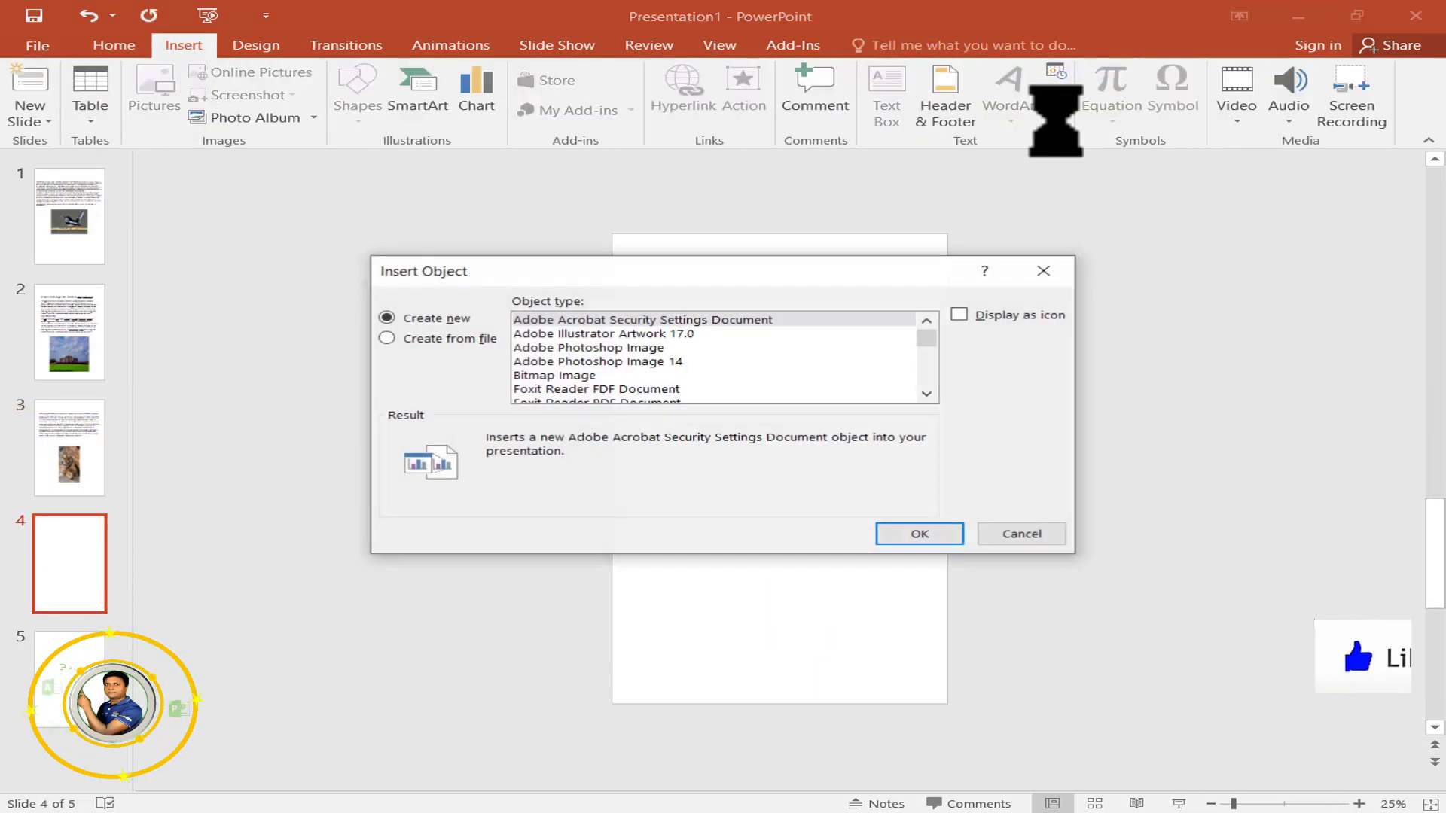
pyautogui.click(407, 338)
pyautogui.click(553, 359)
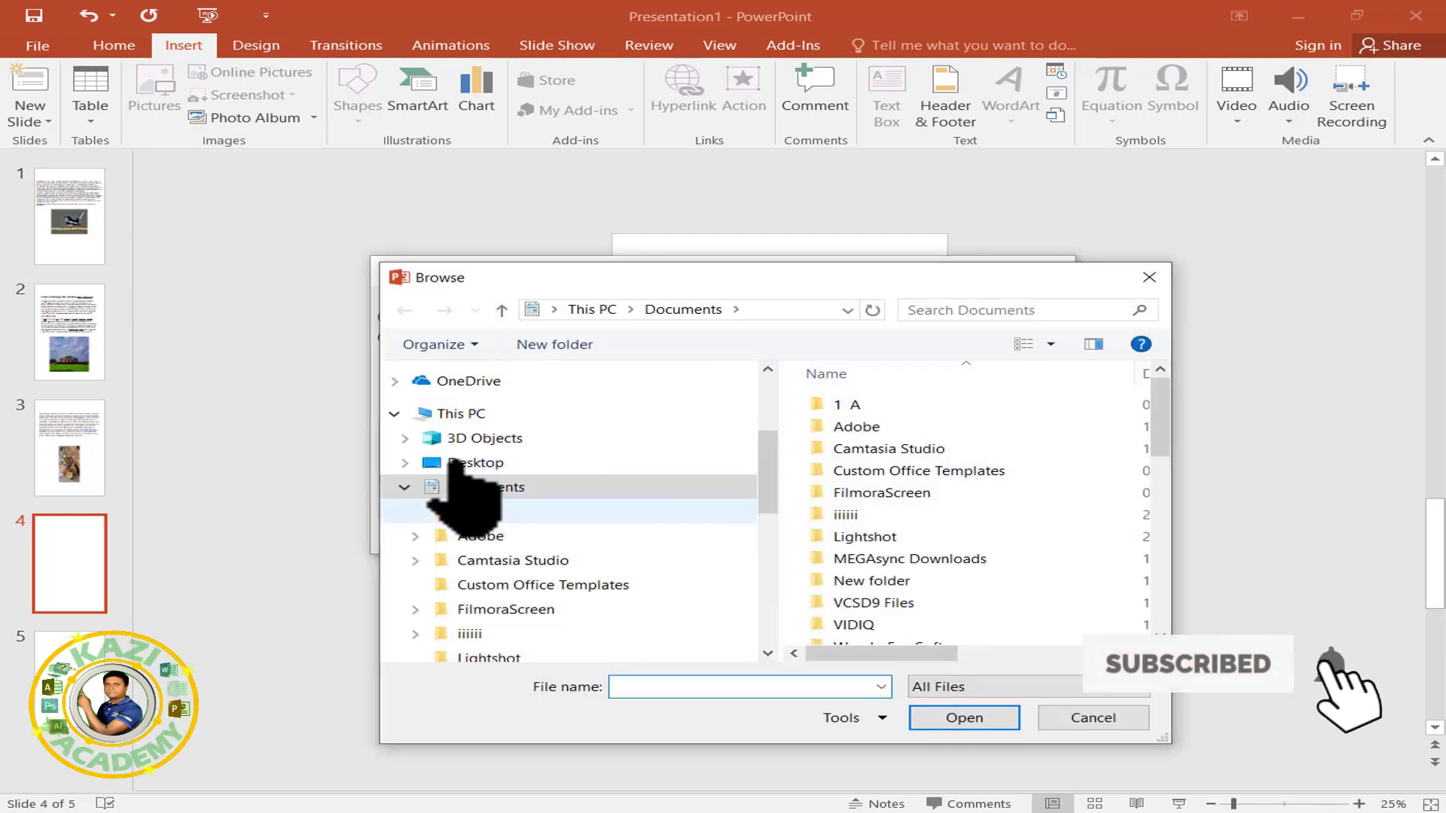
pyautogui.click(456, 462)
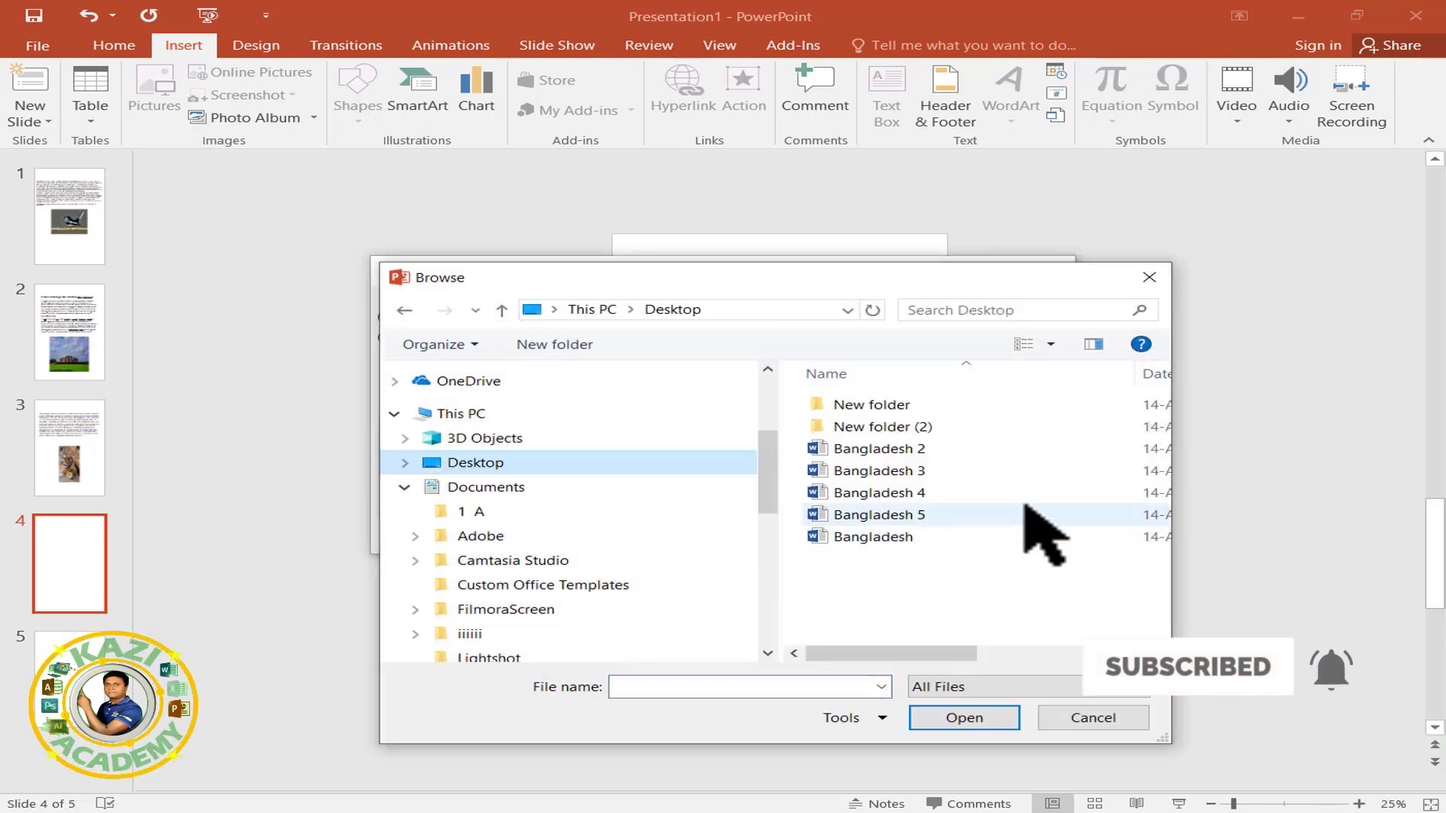
pyautogui.click(897, 493)
pyautogui.click(977, 722)
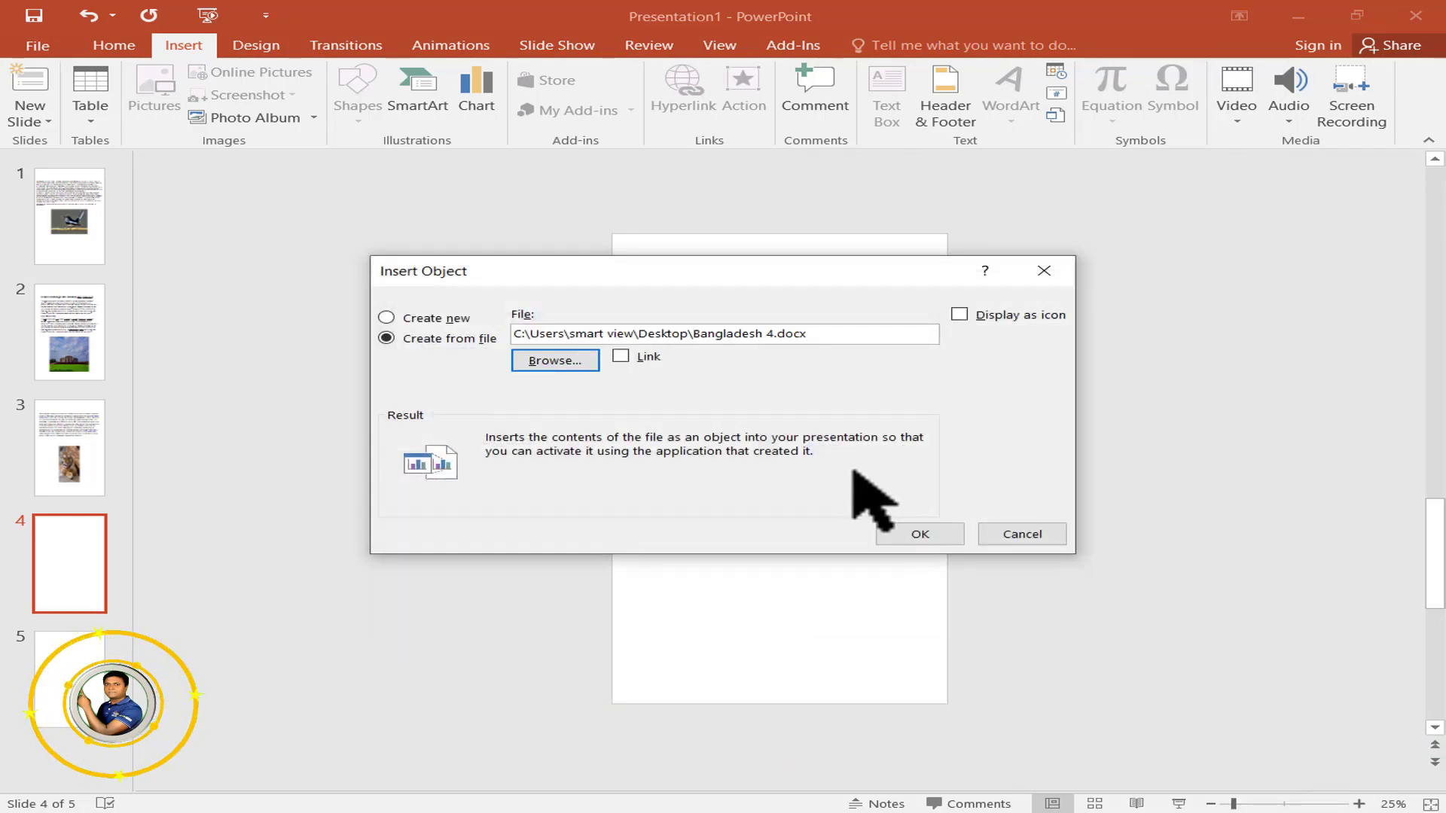
pyautogui.click(917, 529)
# Step: Stretch the Bangladesh 4 object taller and wider, centre it on the slide, then go to slide 5
pyautogui.moveTo(781, 399); pyautogui.dragTo(781, 285)
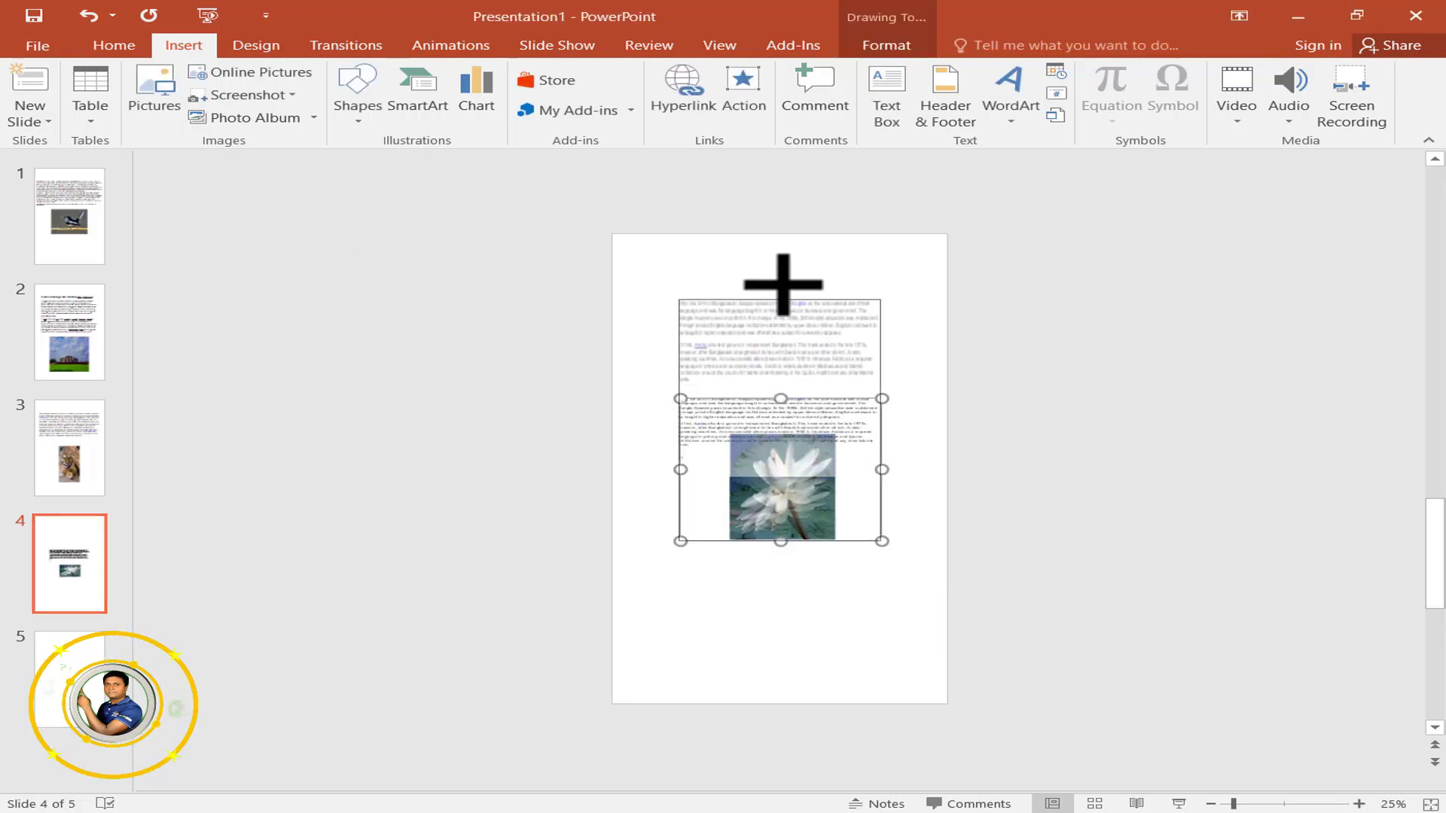
pyautogui.moveTo(781, 541); pyautogui.dragTo(779, 585)
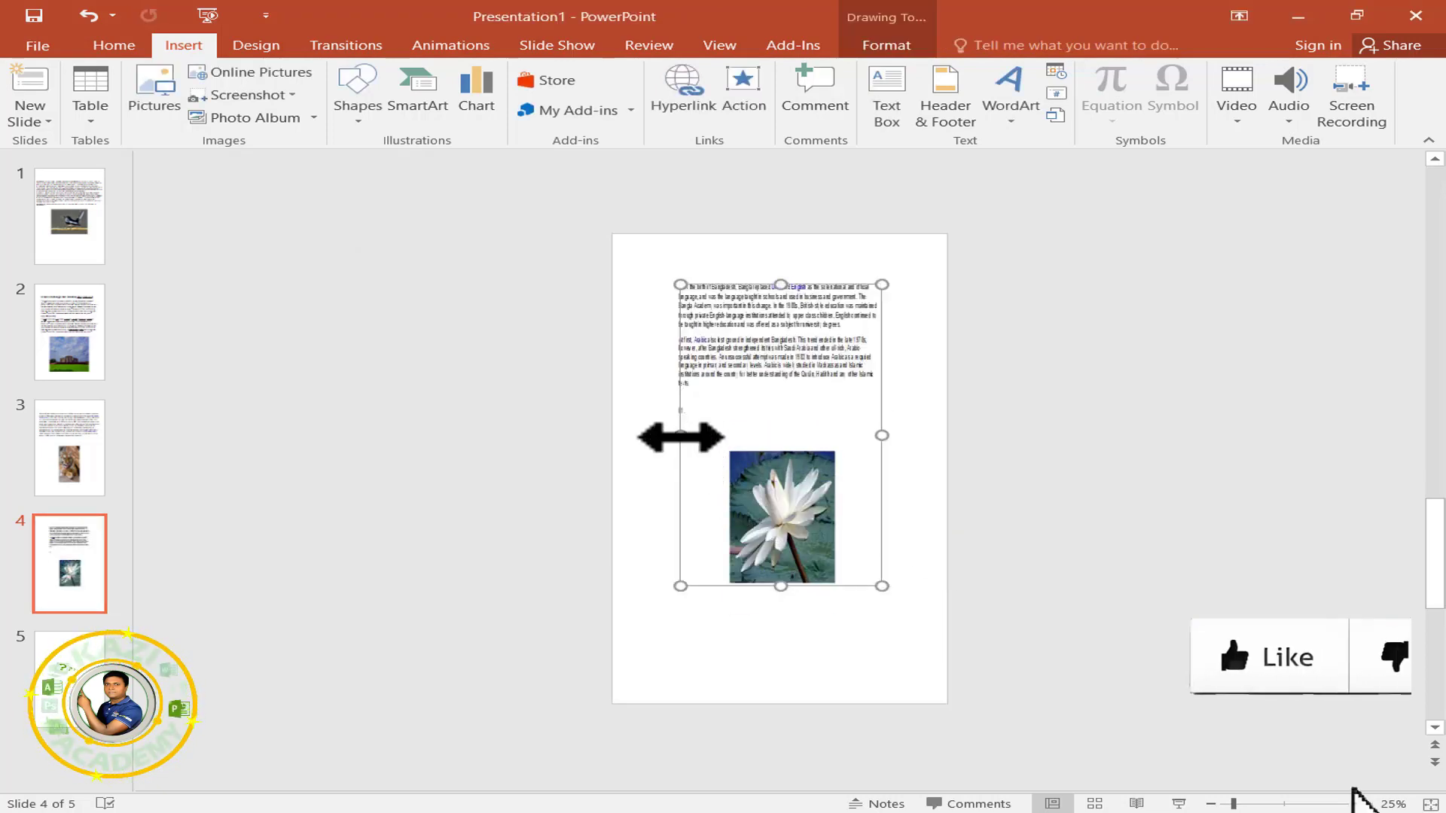
pyautogui.moveTo(680, 434); pyautogui.dragTo(632, 434)
pyautogui.moveTo(883, 435); pyautogui.dragTo(932, 435)
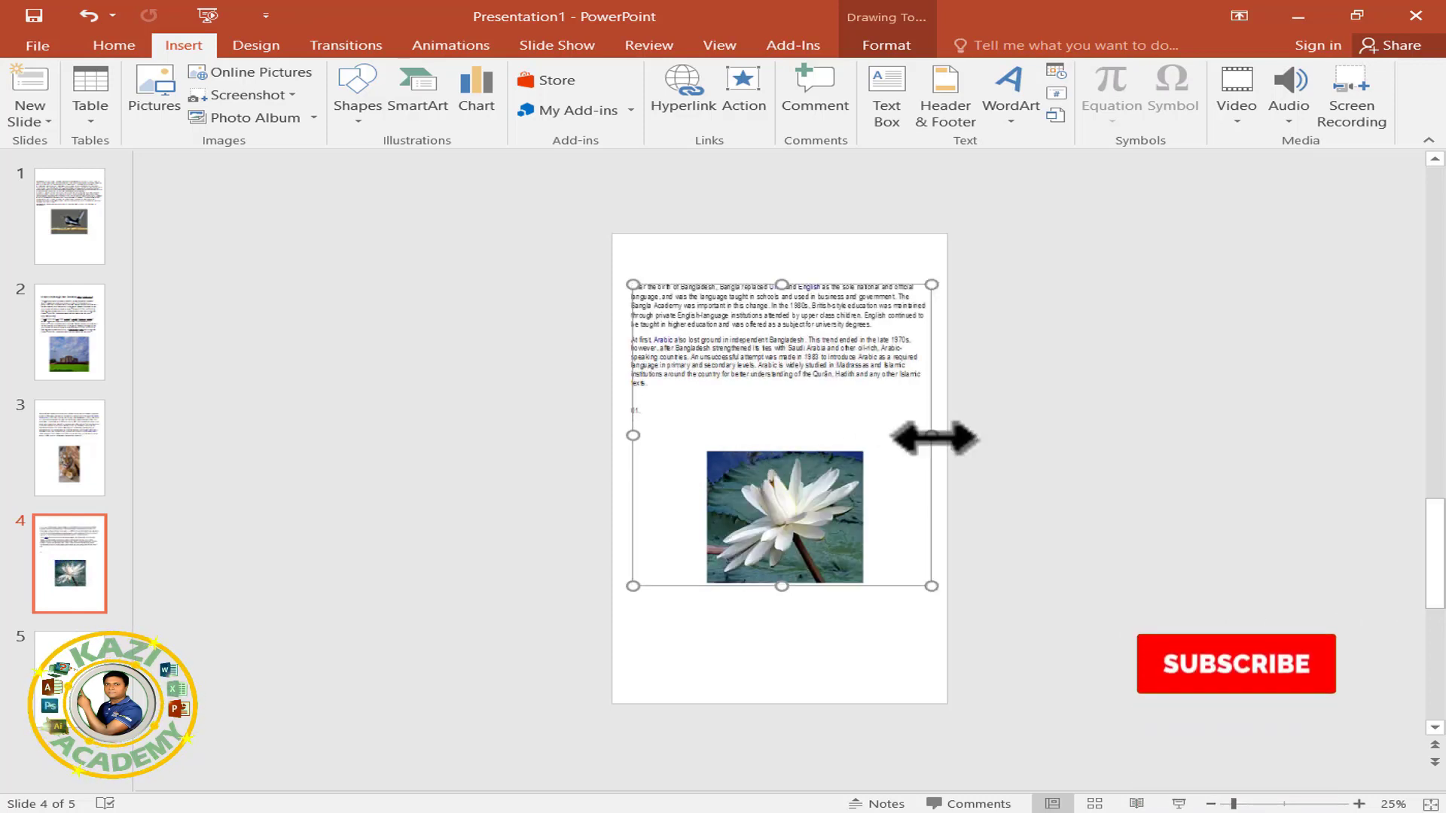
pyautogui.click(887, 46)
pyautogui.click(1208, 71)
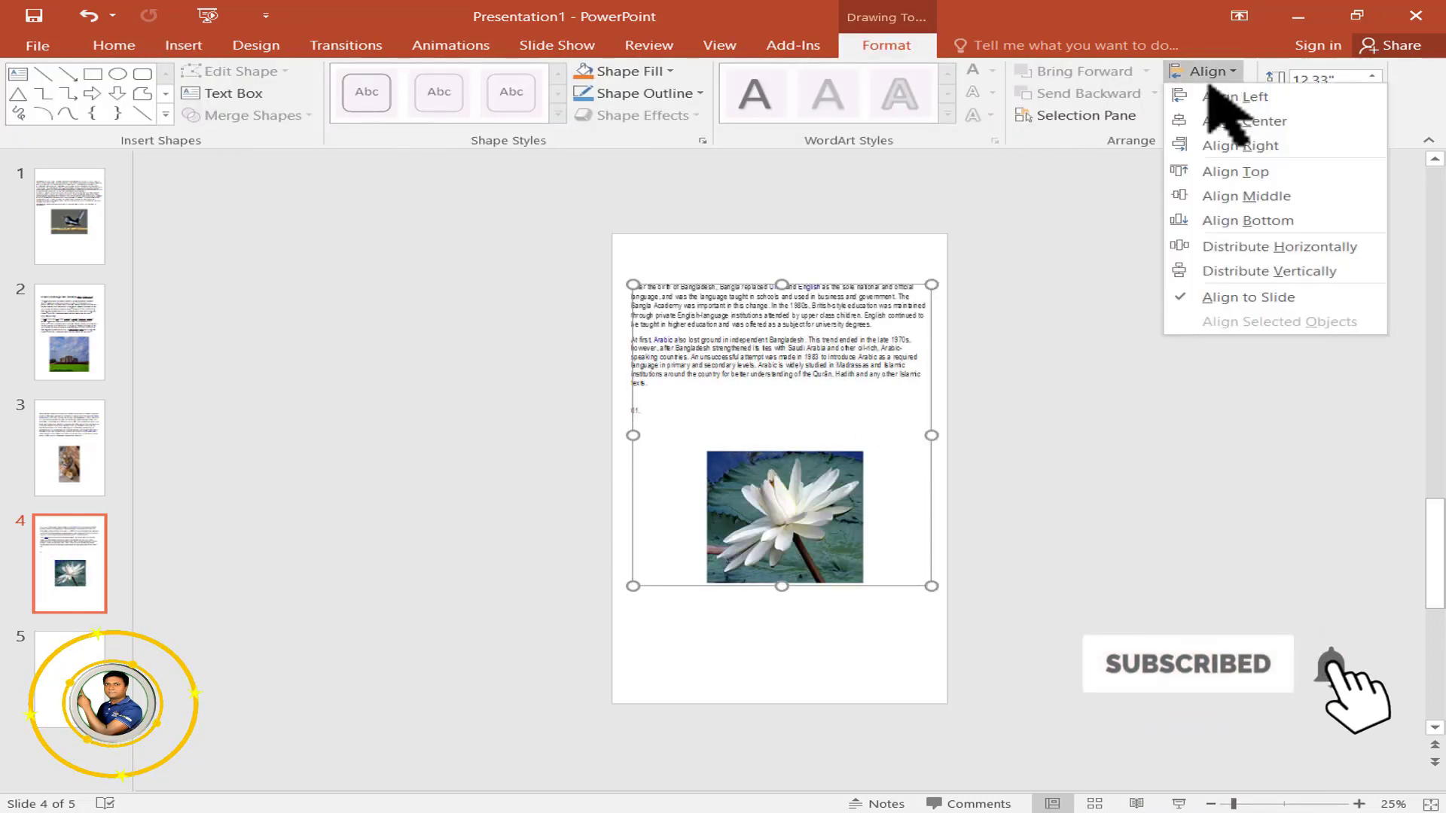
pyautogui.click(1242, 120)
pyautogui.click(1218, 71)
pyautogui.click(1249, 194)
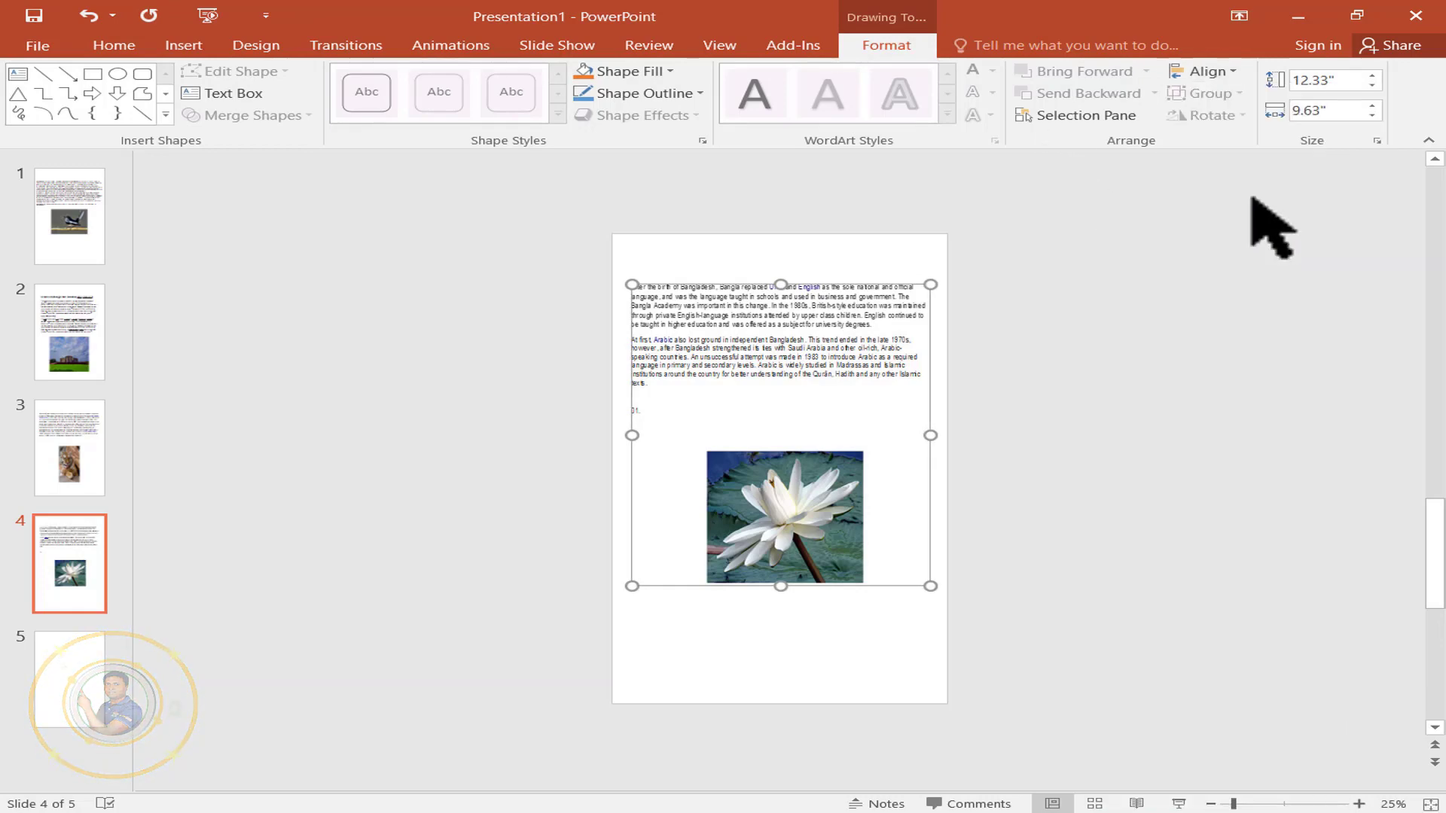
pyautogui.click(89, 646)
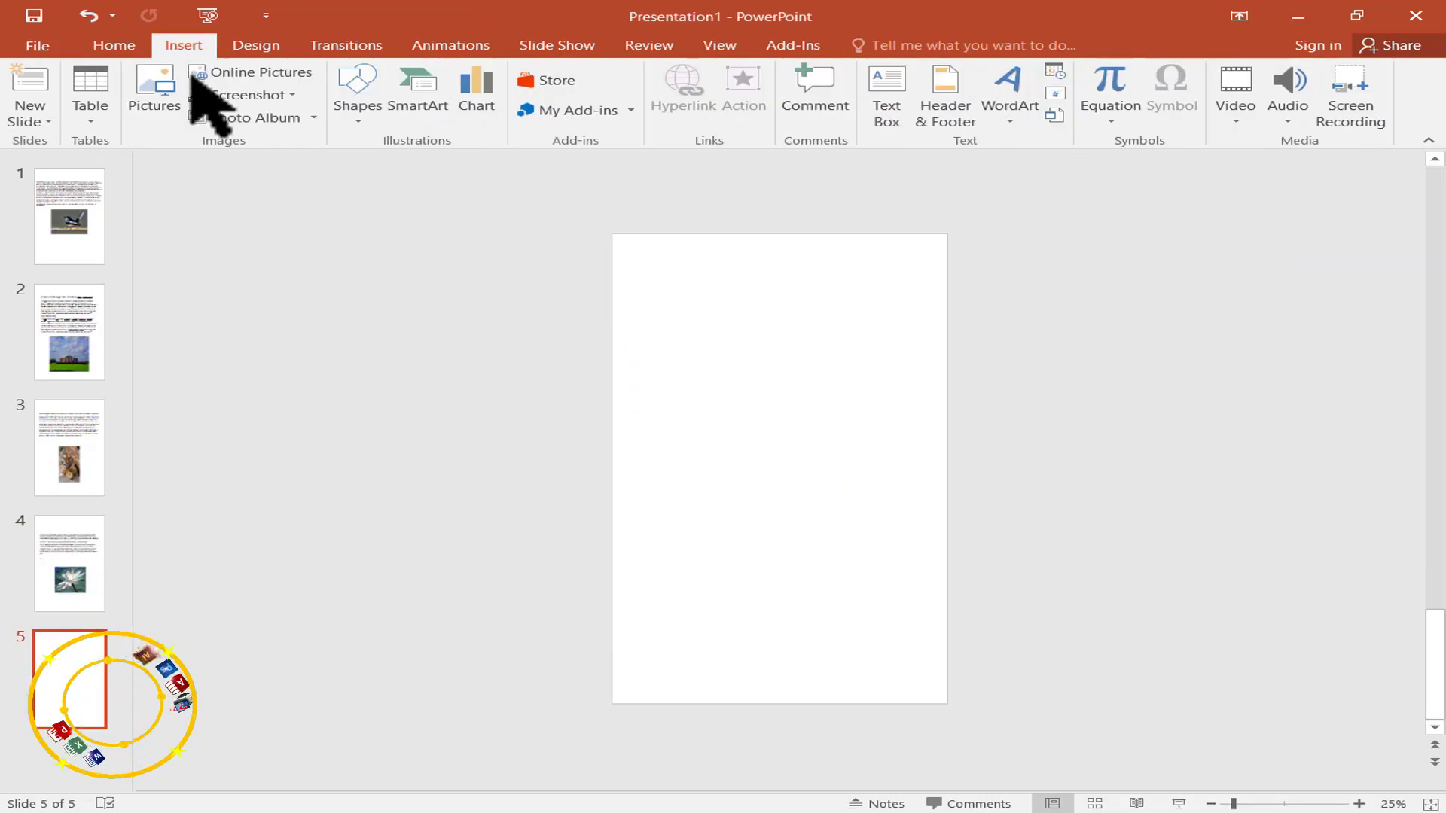
# Step: Embed Desktop\Bangladesh 5.docx on slide 5 and drag its corners to widen the table across the slide
pyautogui.click(1055, 115)
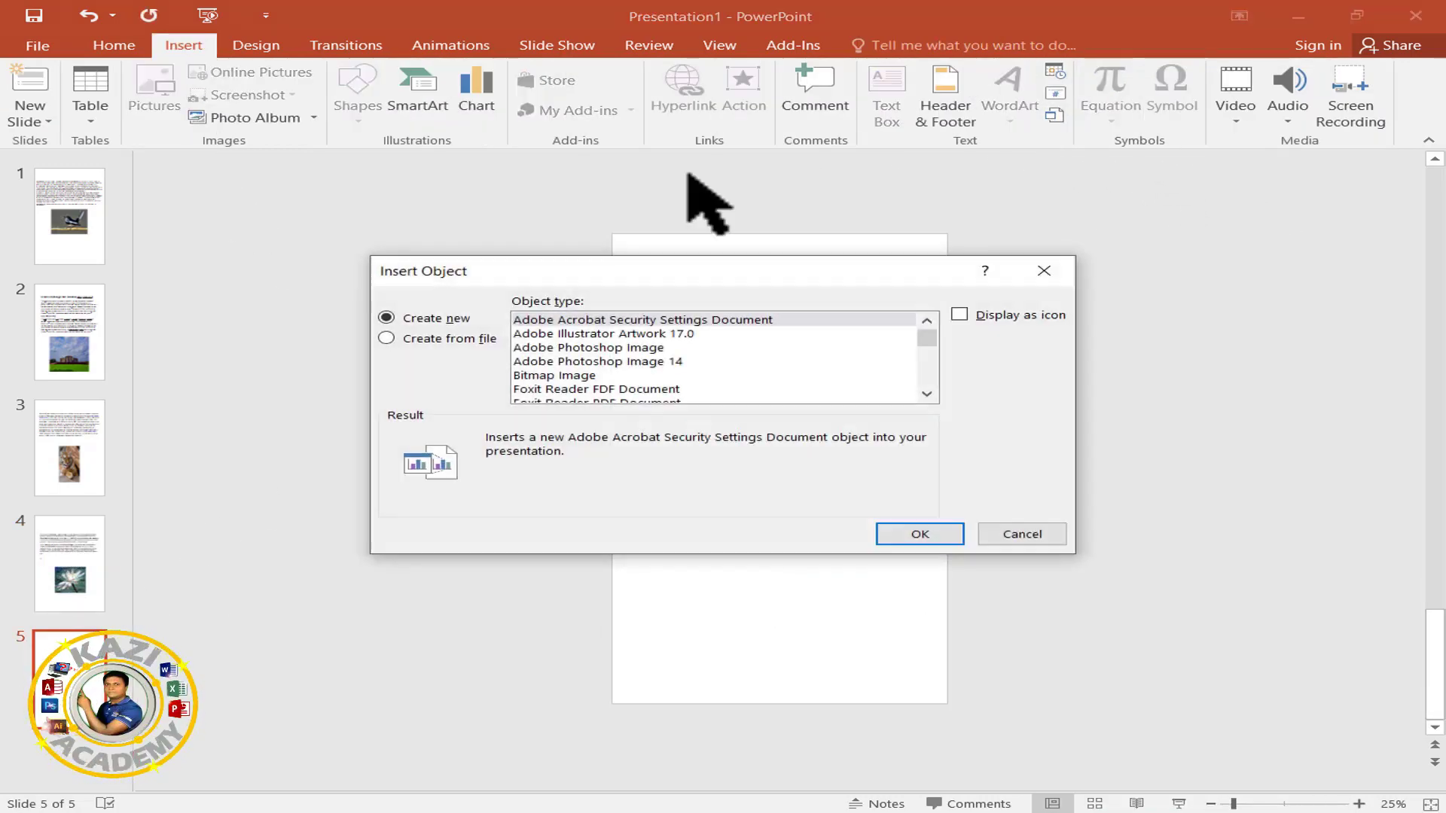
pyautogui.click(414, 338)
pyautogui.click(573, 360)
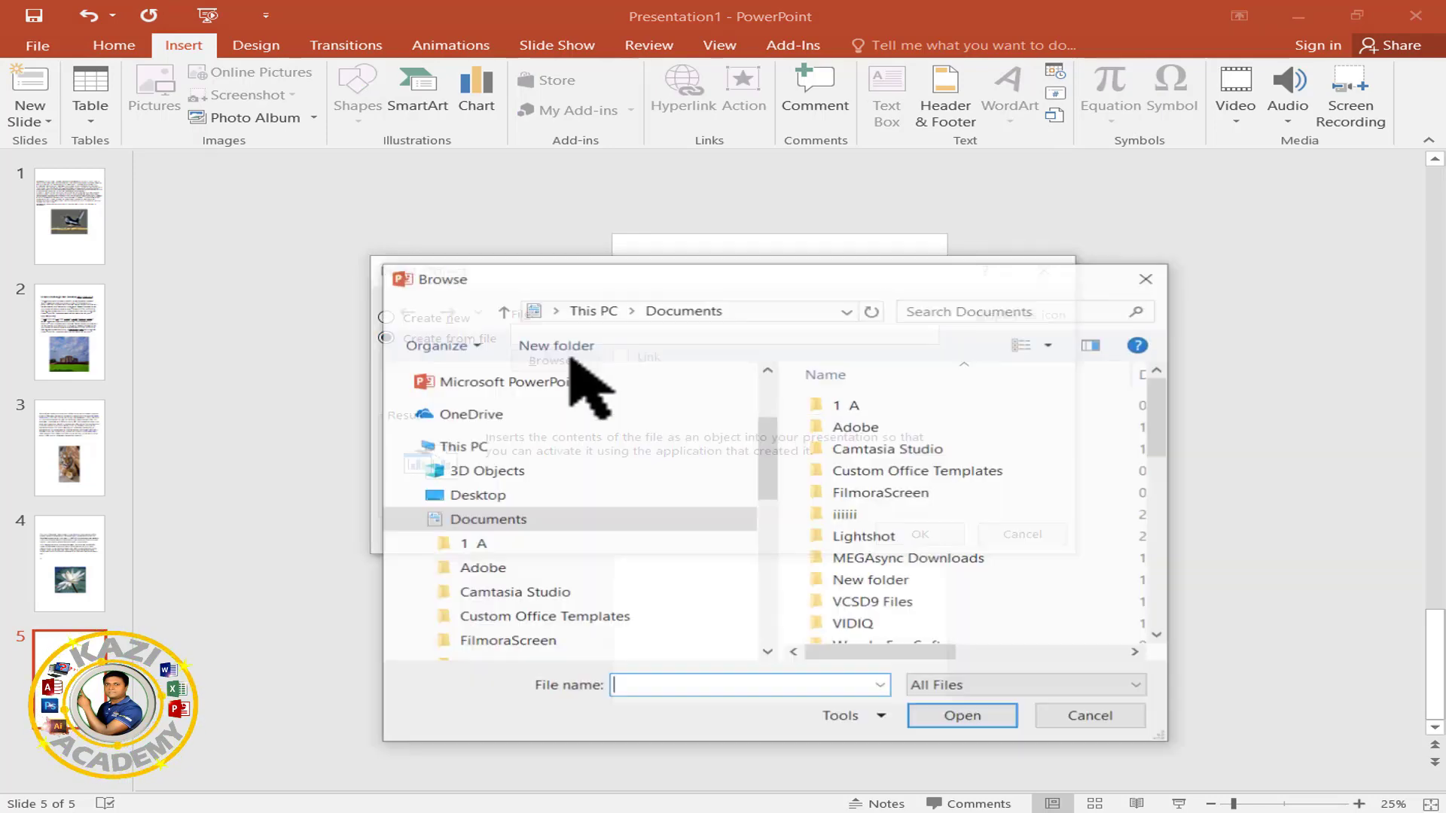
pyautogui.click(479, 498)
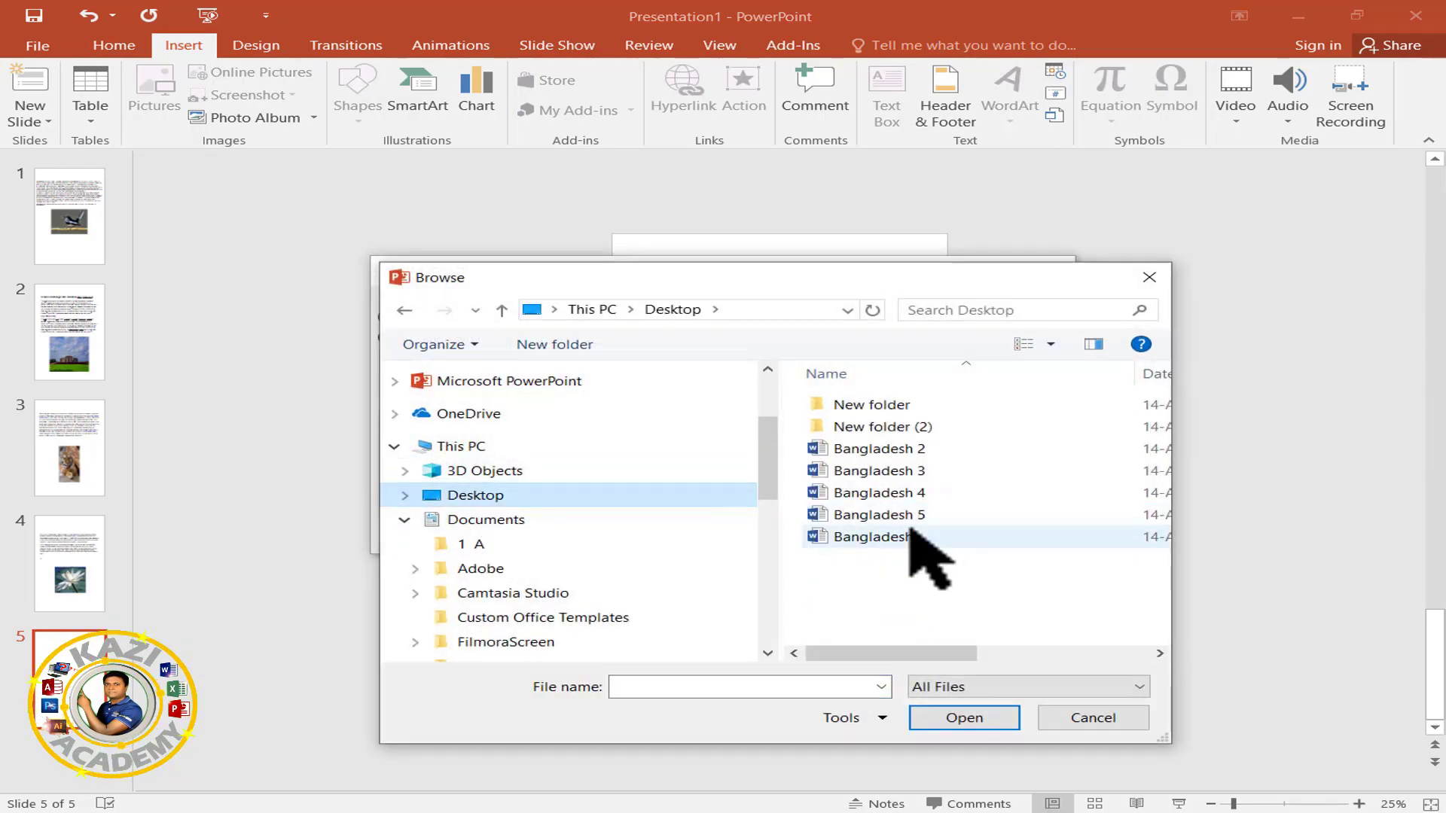
pyautogui.click(907, 516)
pyautogui.click(965, 719)
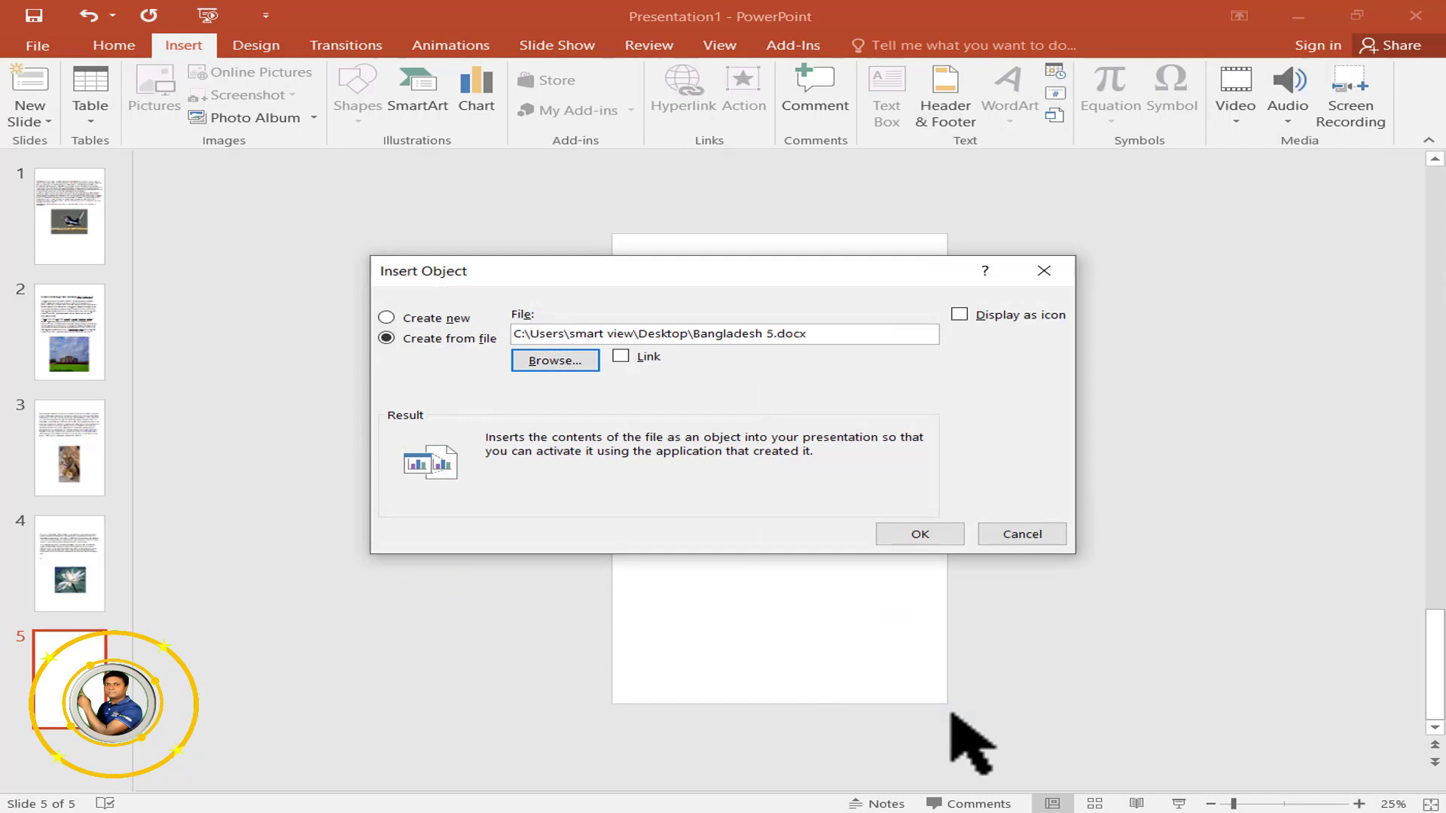
pyautogui.click(925, 531)
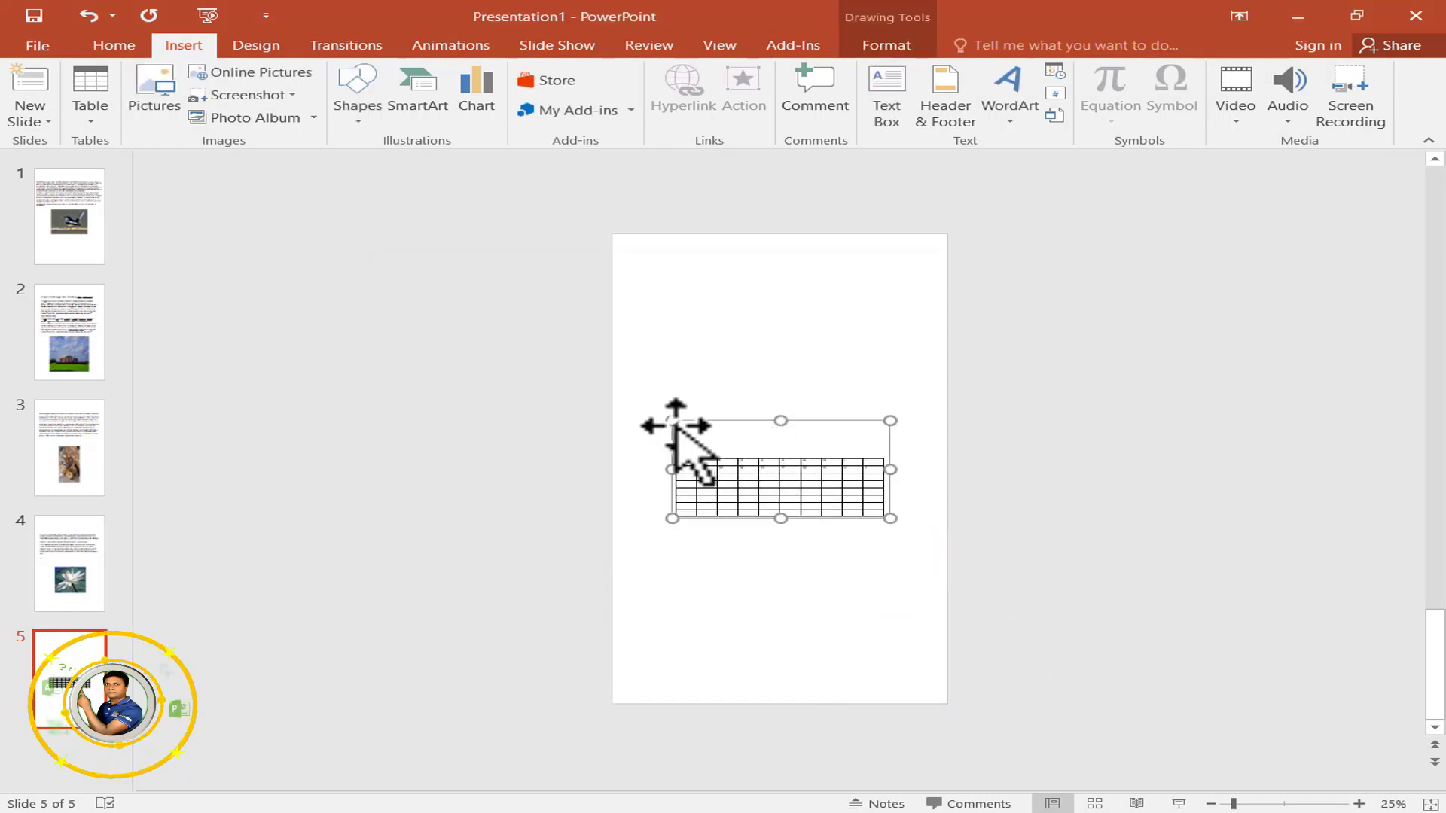
pyautogui.moveTo(670, 416); pyautogui.dragTo(630, 375)
pyautogui.moveTo(891, 422); pyautogui.dragTo(947, 376)
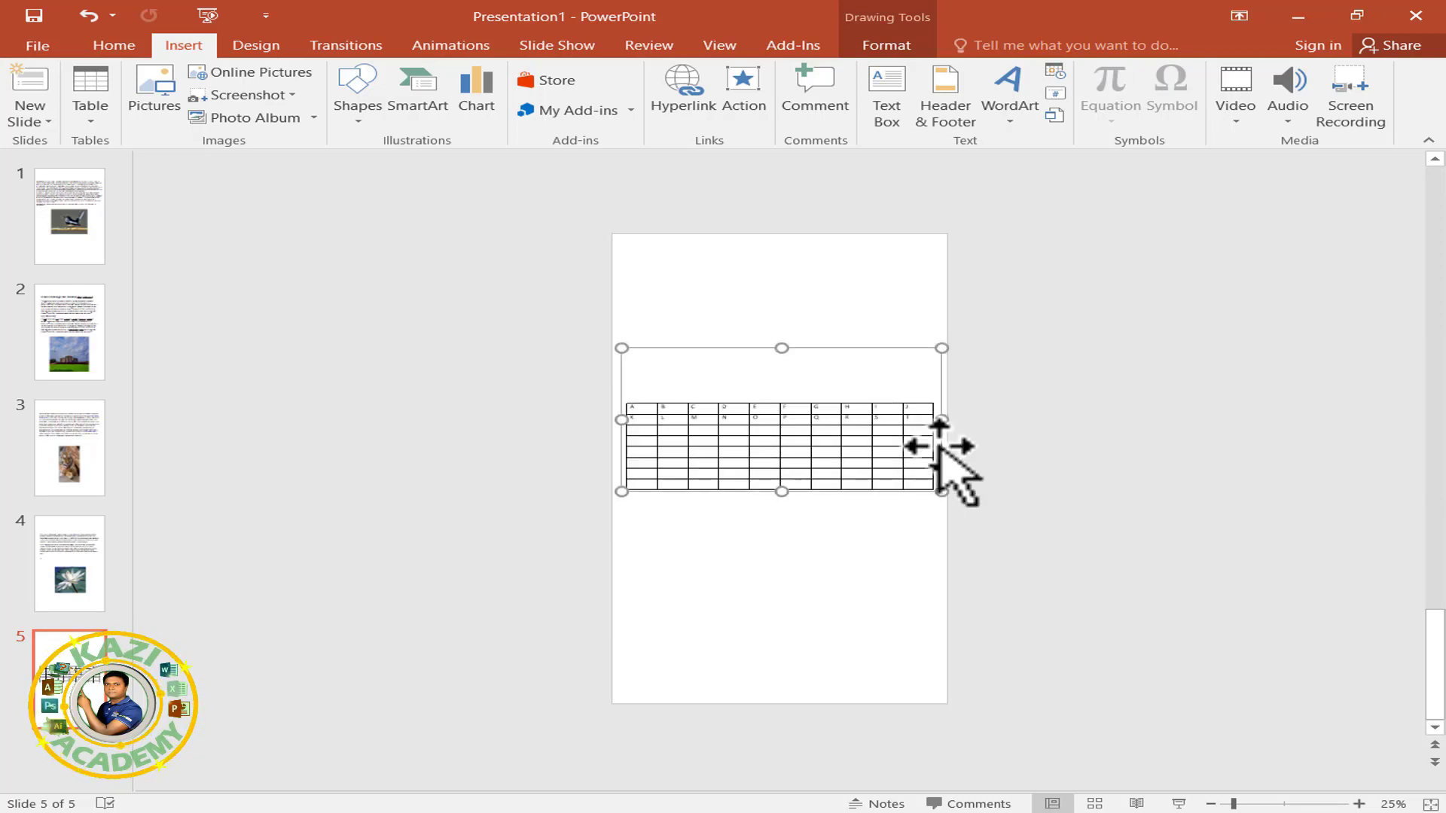
# Step: Deselect the table object and zoom in and out to check slide 5
pyautogui.scroll(1, 971, 471)
pyautogui.scroll(4, 972, 482)
pyautogui.click(1305, 332)
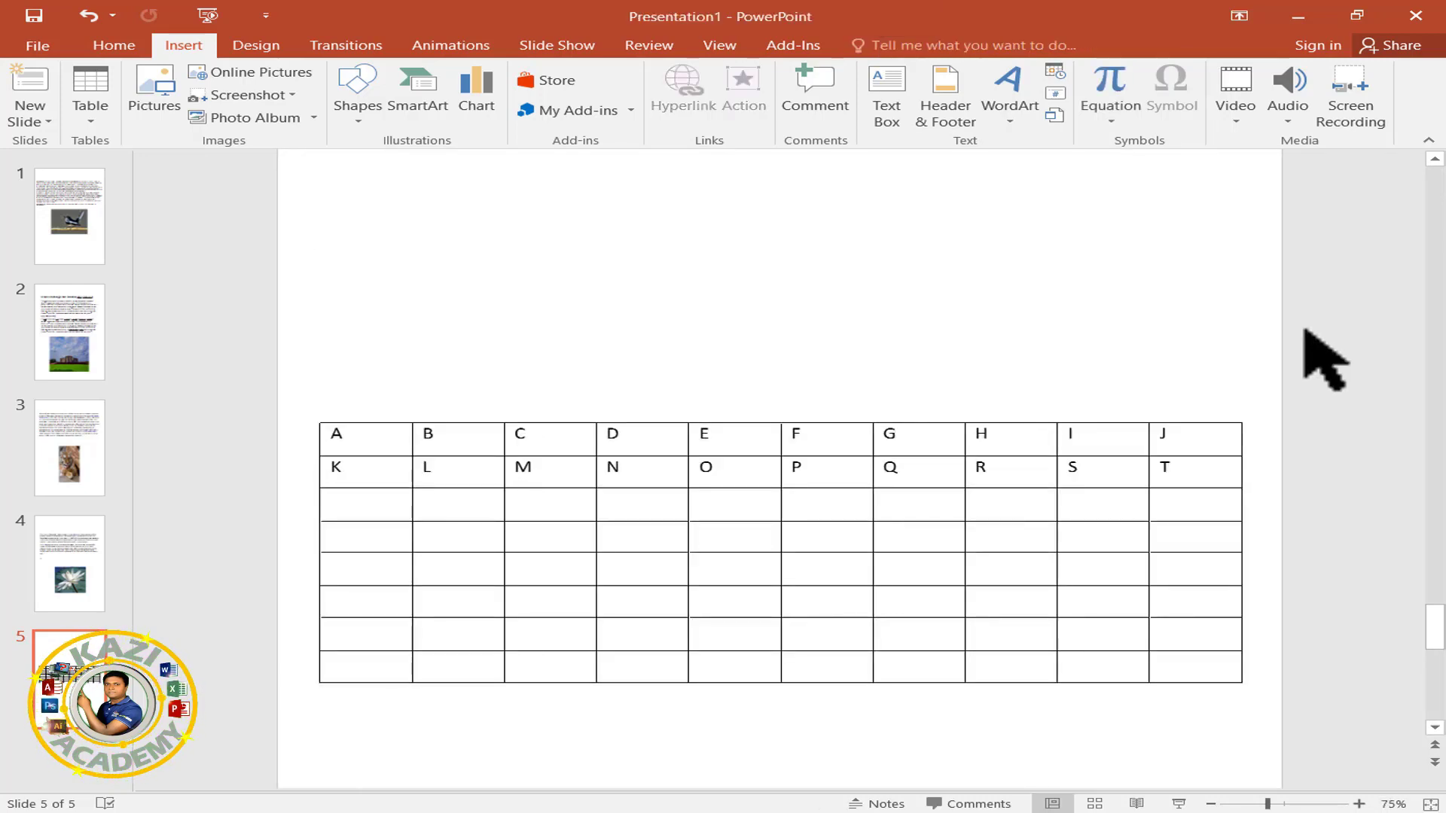
pyautogui.scroll(-1, 1297, 337)
pyautogui.scroll(-2, 1297, 336)
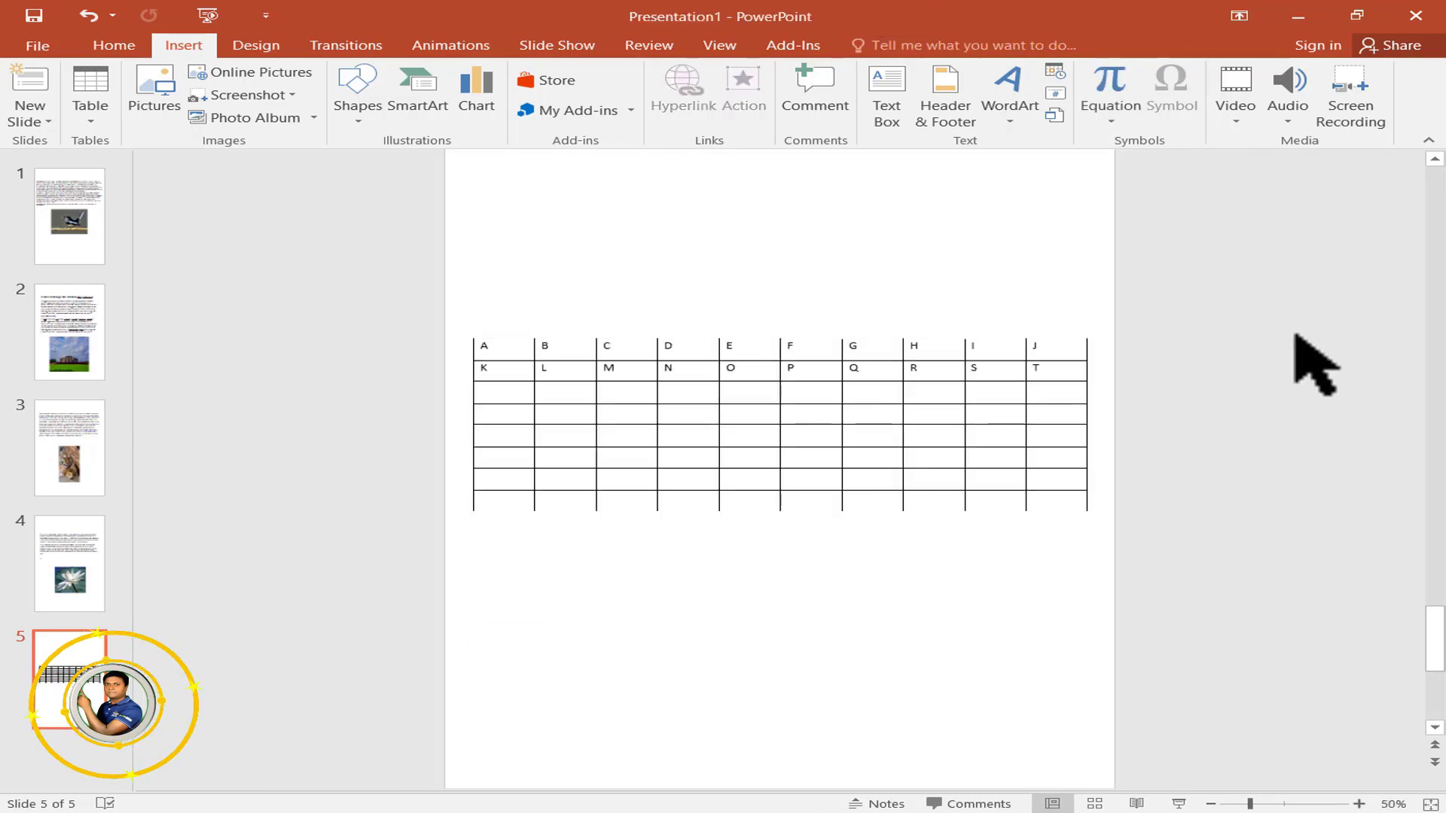
pyautogui.scroll(3, 1295, 335)
# Step: Review the embedded pages on slides 1 through 4, including slide 4's lotus page
pyautogui.click(59, 220)
pyautogui.click(49, 329)
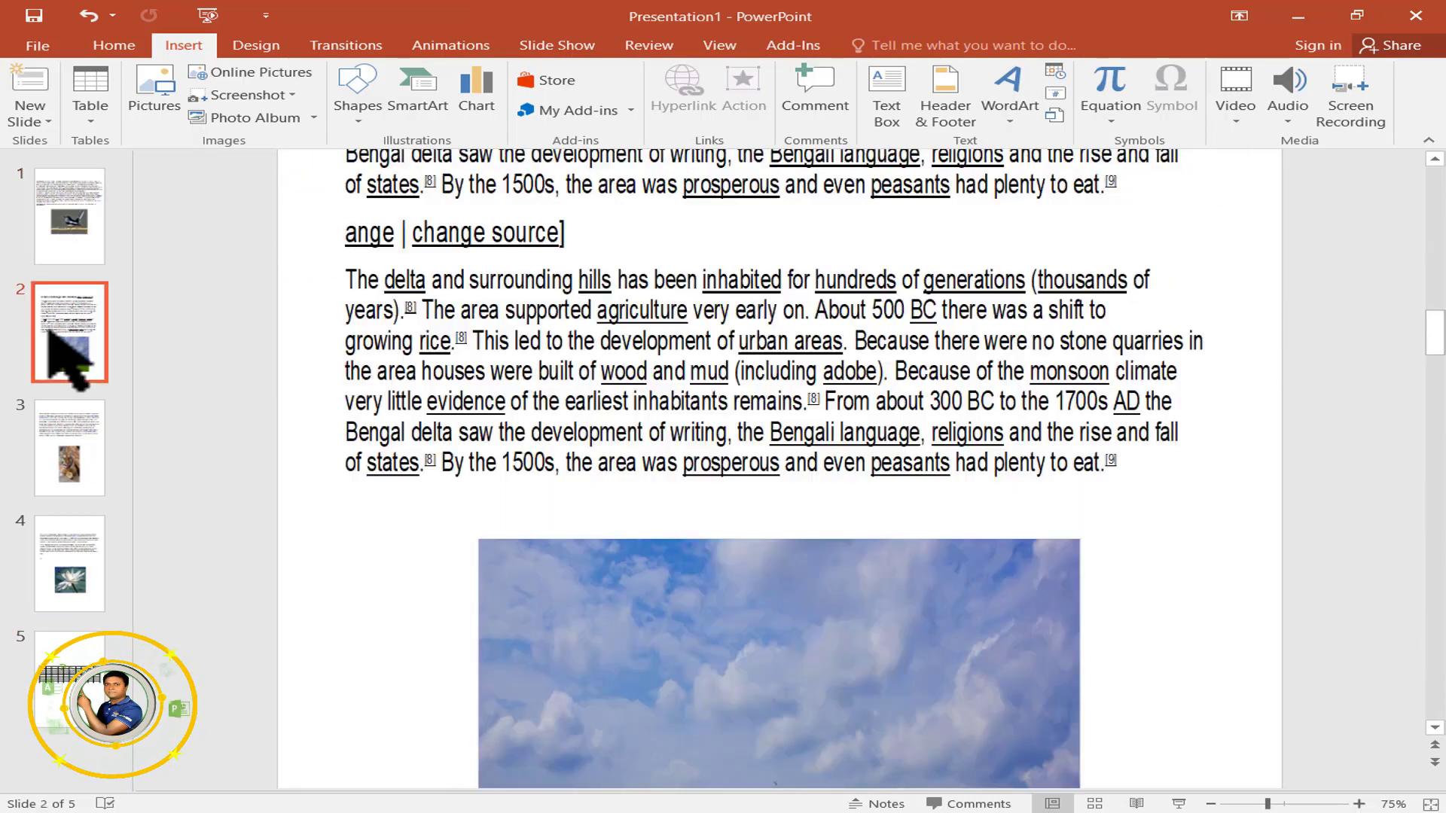
pyautogui.click(61, 422)
pyautogui.click(78, 538)
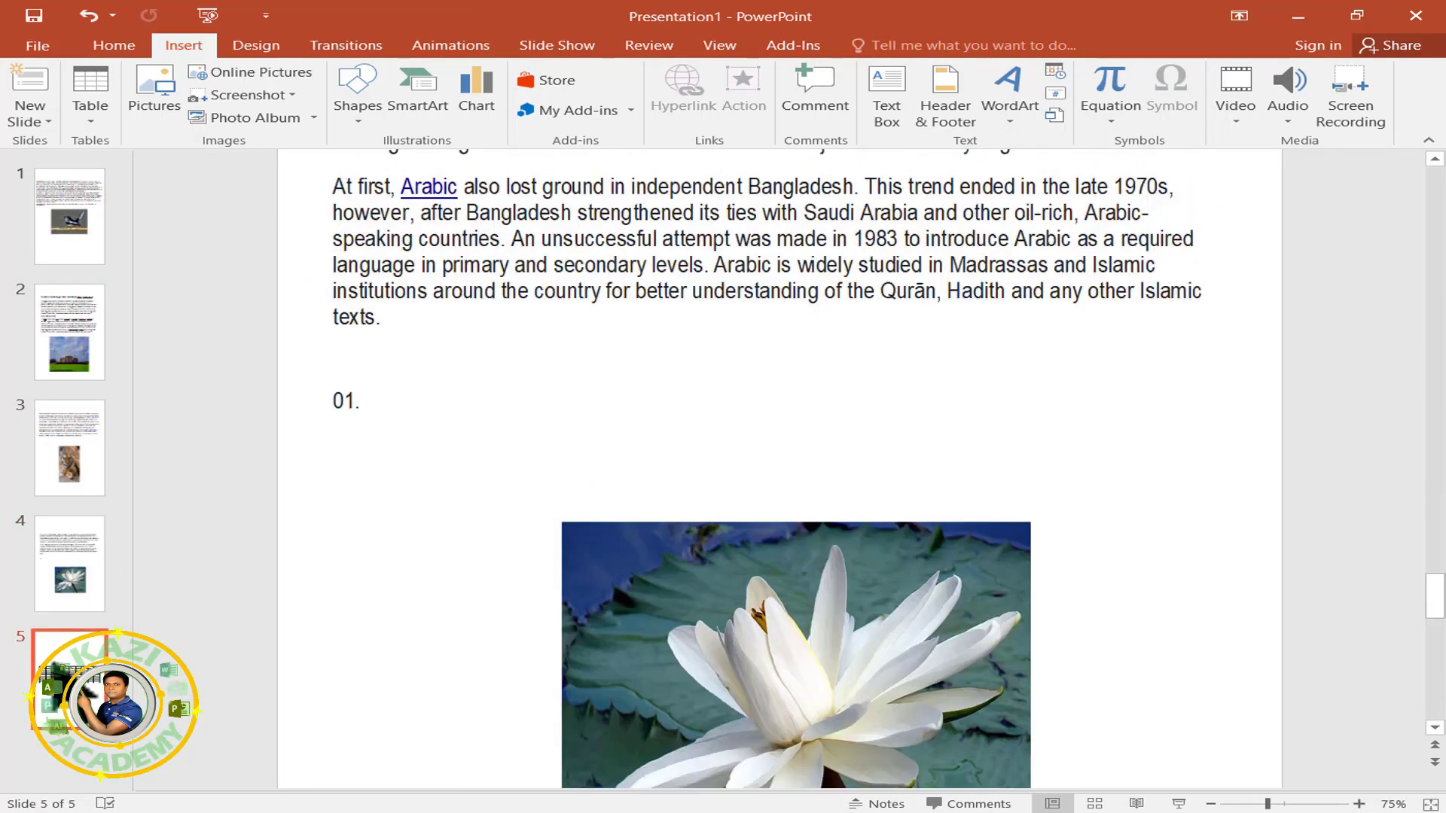
pyautogui.scroll(-3, 916, 586)
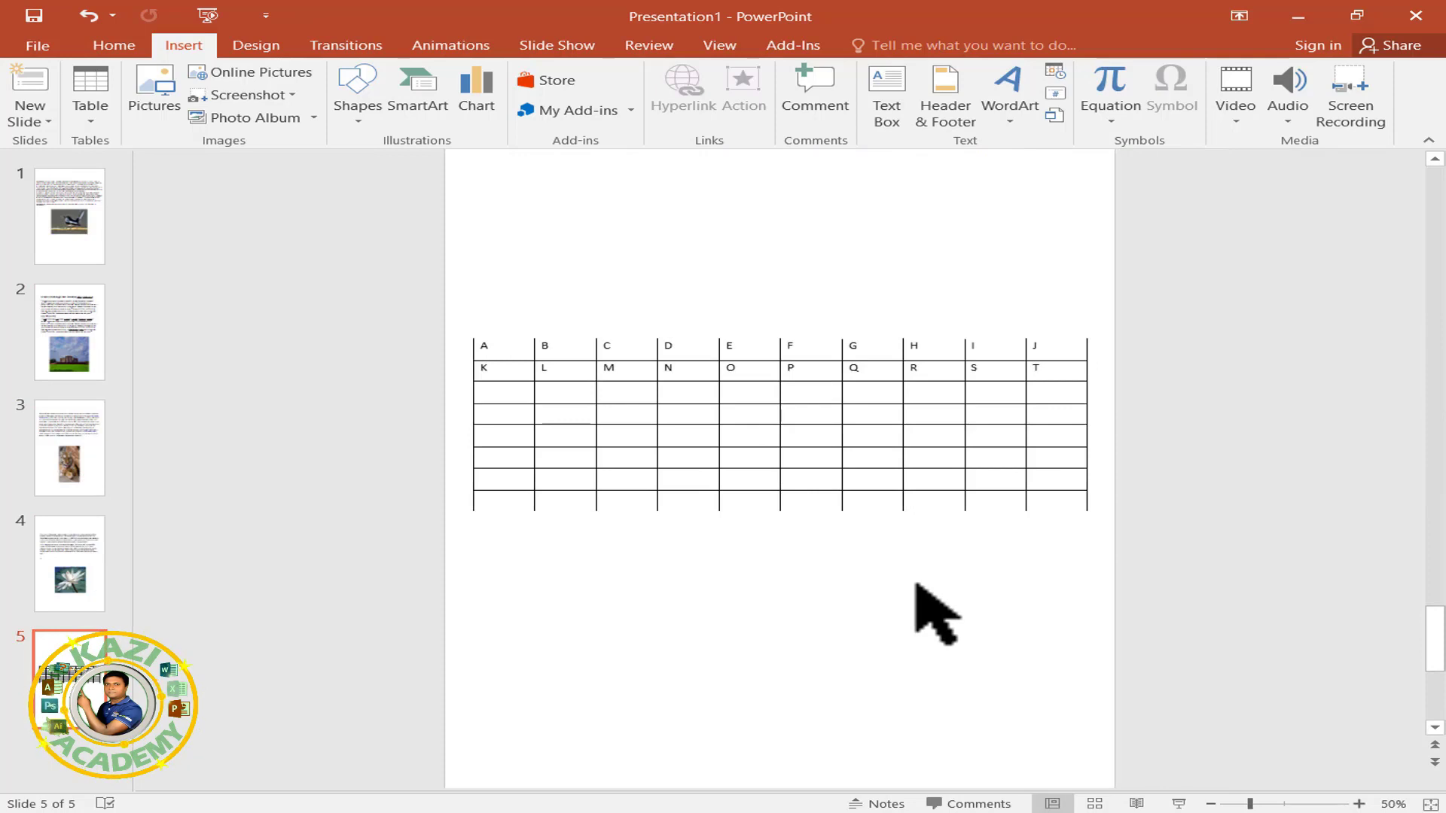
pyautogui.scroll(1, 936, 614)
pyautogui.scroll(1, 936, 614)
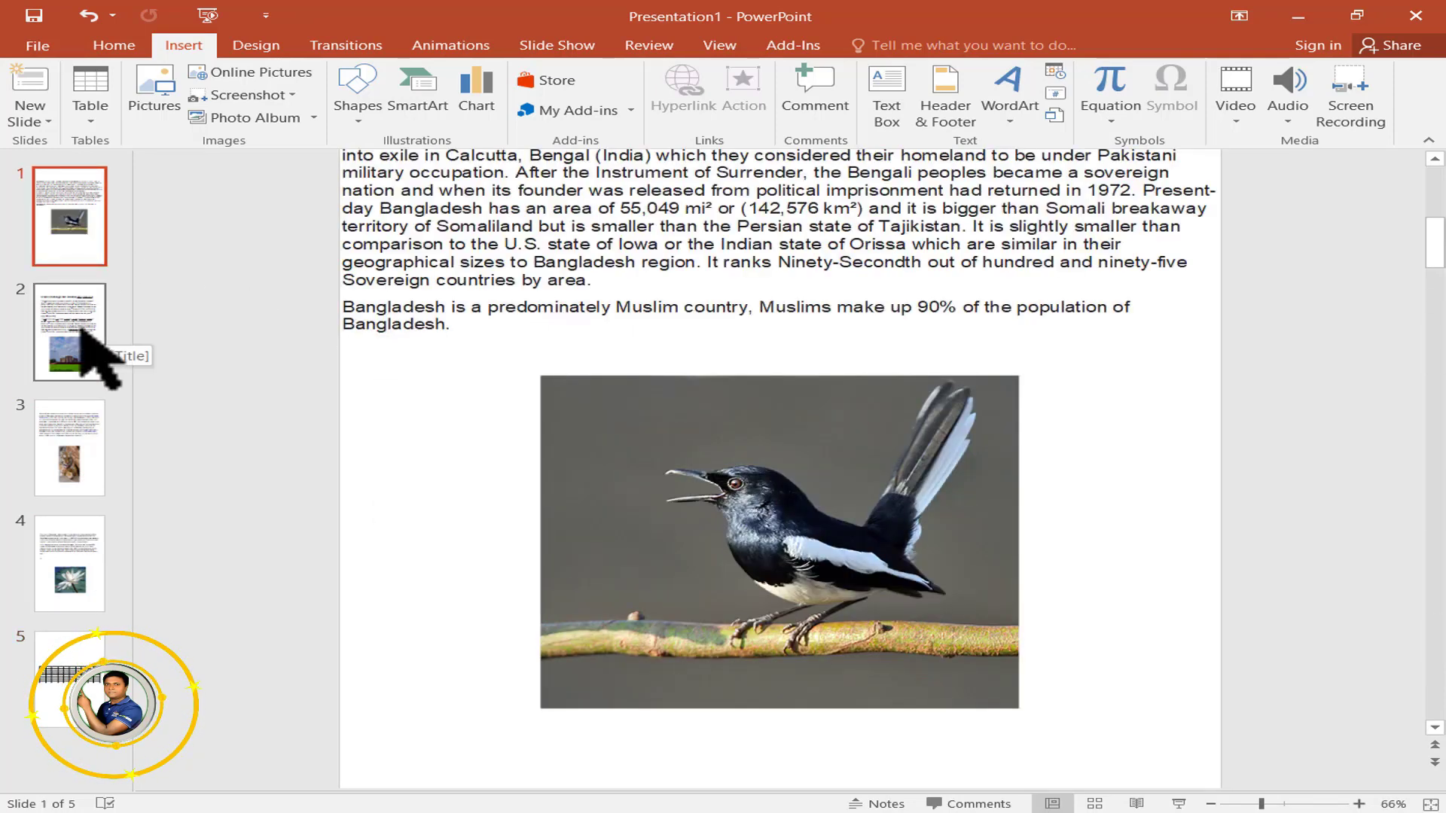
# Step: Narrow slide 1's Word object and centre it horizontally with Align Center
pyautogui.scroll(1, 819, 490)
pyautogui.scroll(2, 823, 500)
pyautogui.click(759, 373)
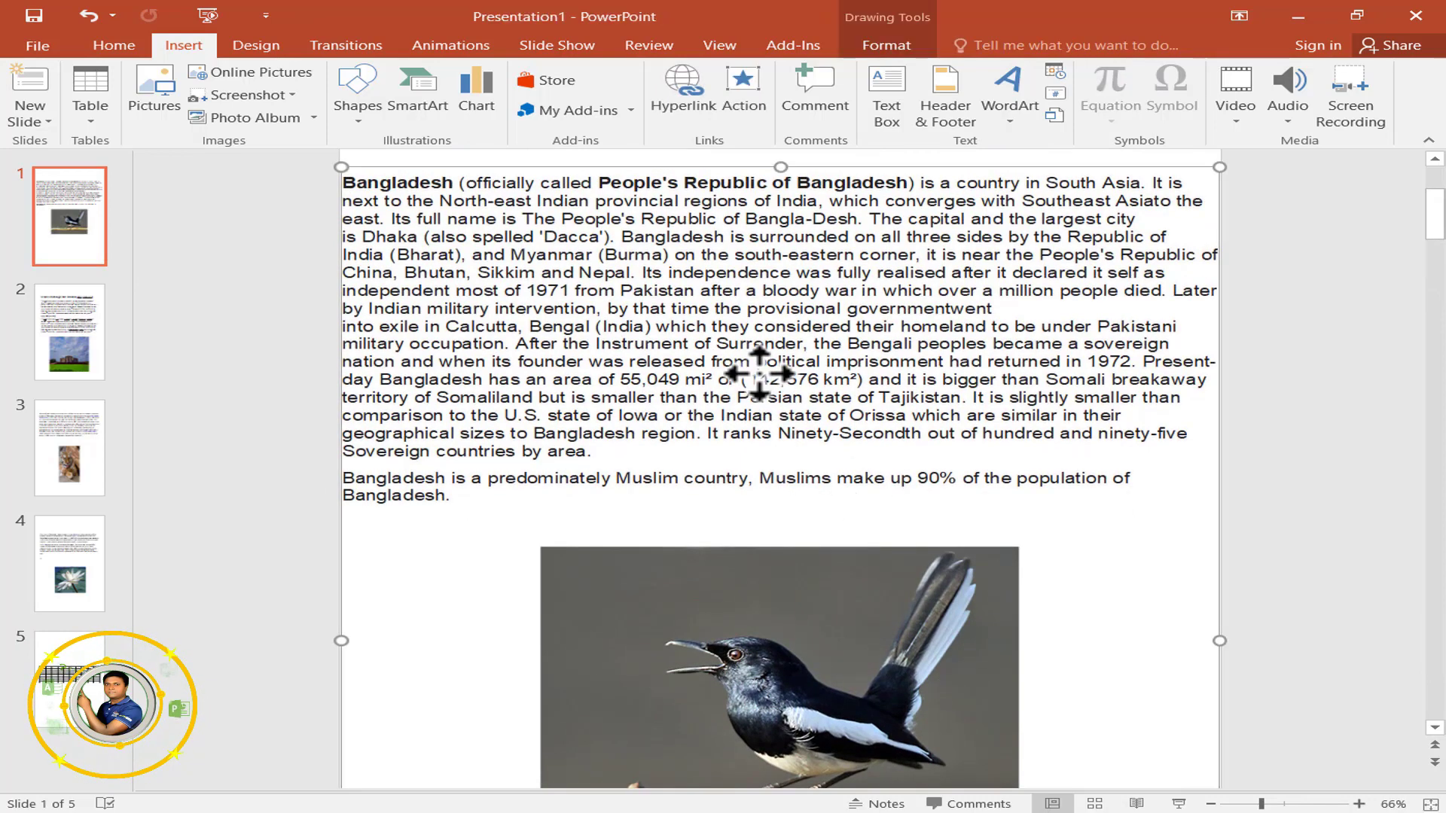
pyautogui.moveTo(1221, 641); pyautogui.dragTo(1177, 641)
pyautogui.click(886, 45)
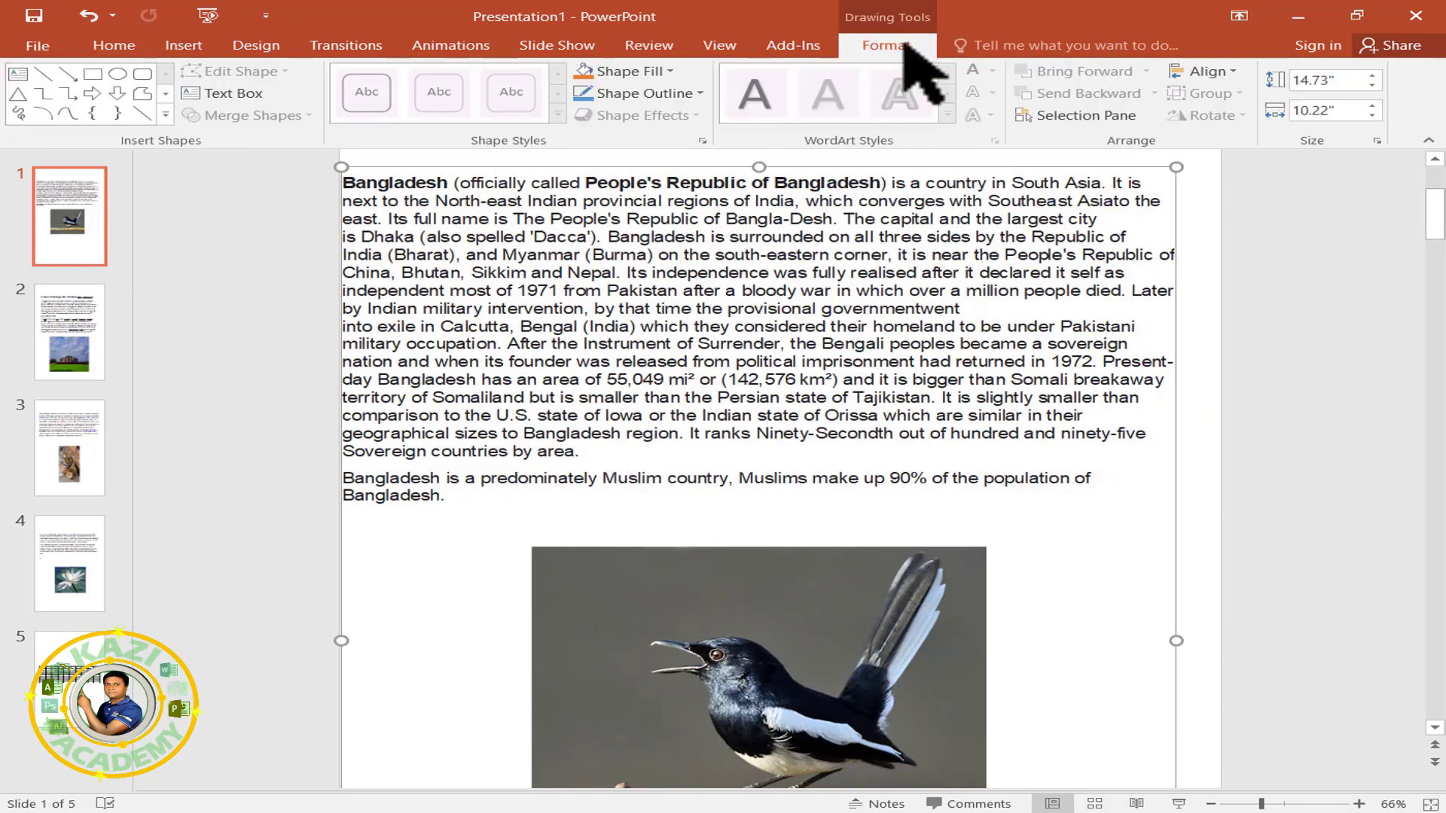
pyautogui.click(1228, 70)
pyautogui.click(1243, 117)
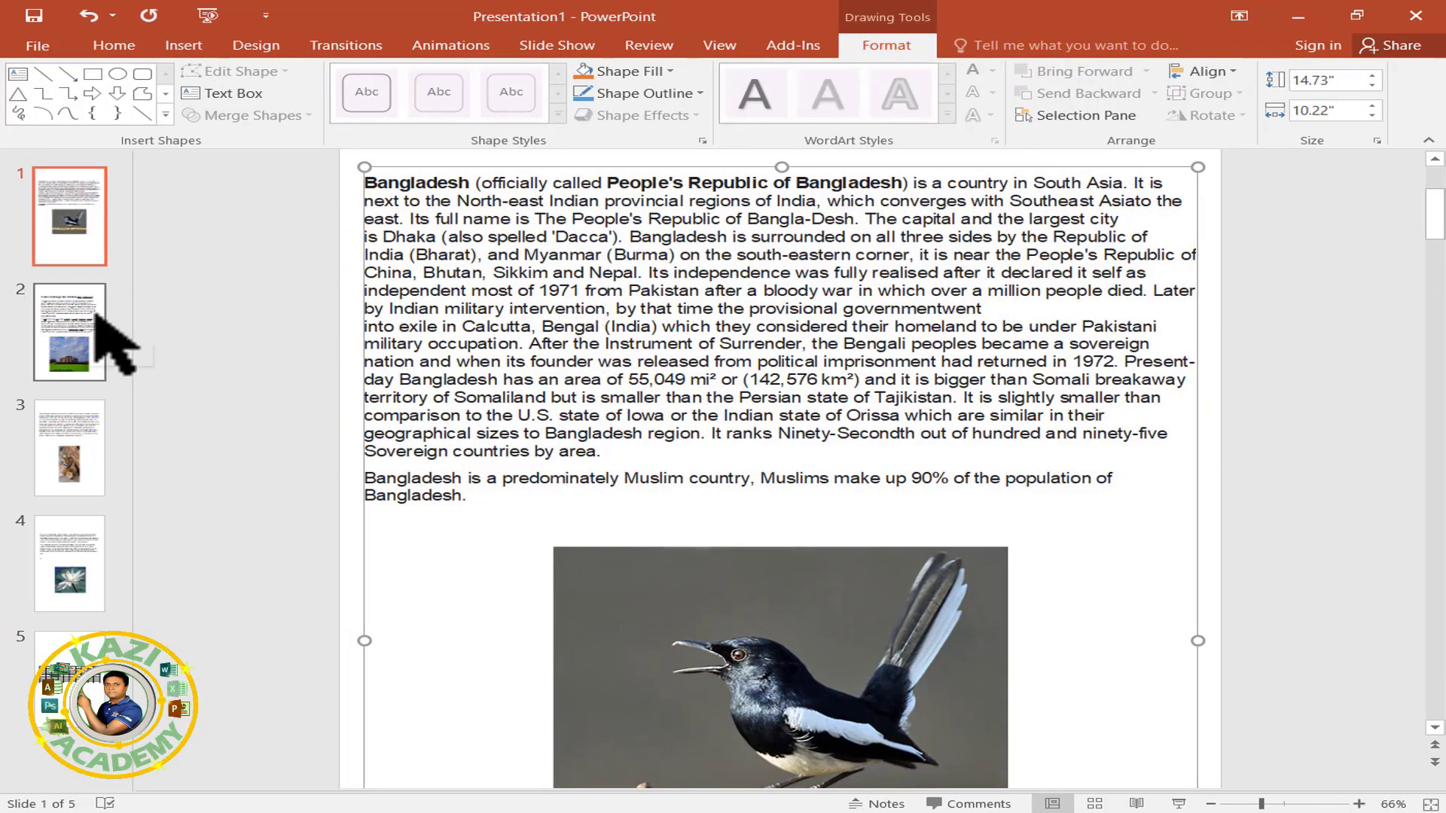
# Step: Bring up slide 2's Earliest civilizations page with the building photo
pyautogui.click(97, 314)
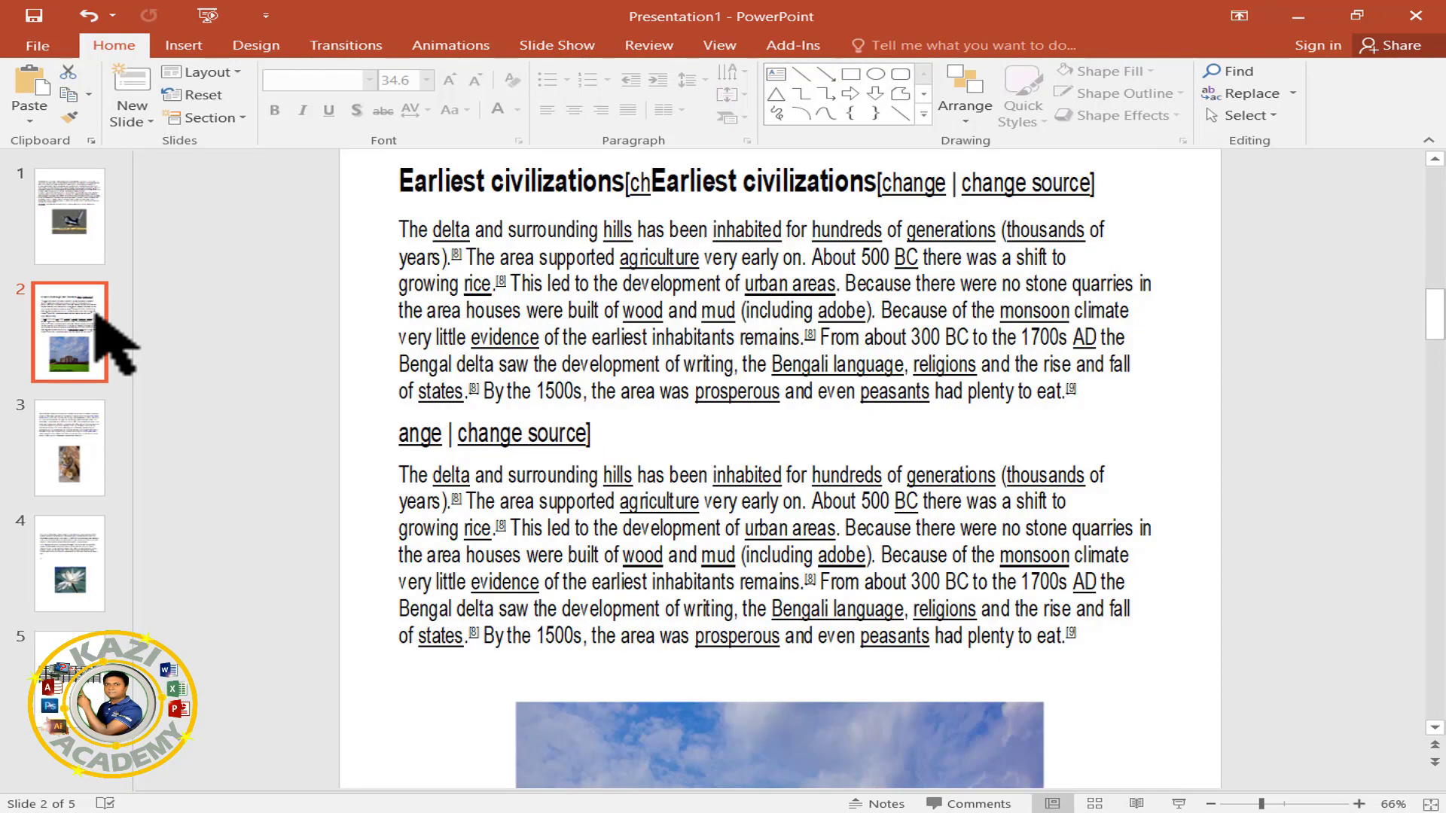
pyautogui.scroll(2, 844, 512)
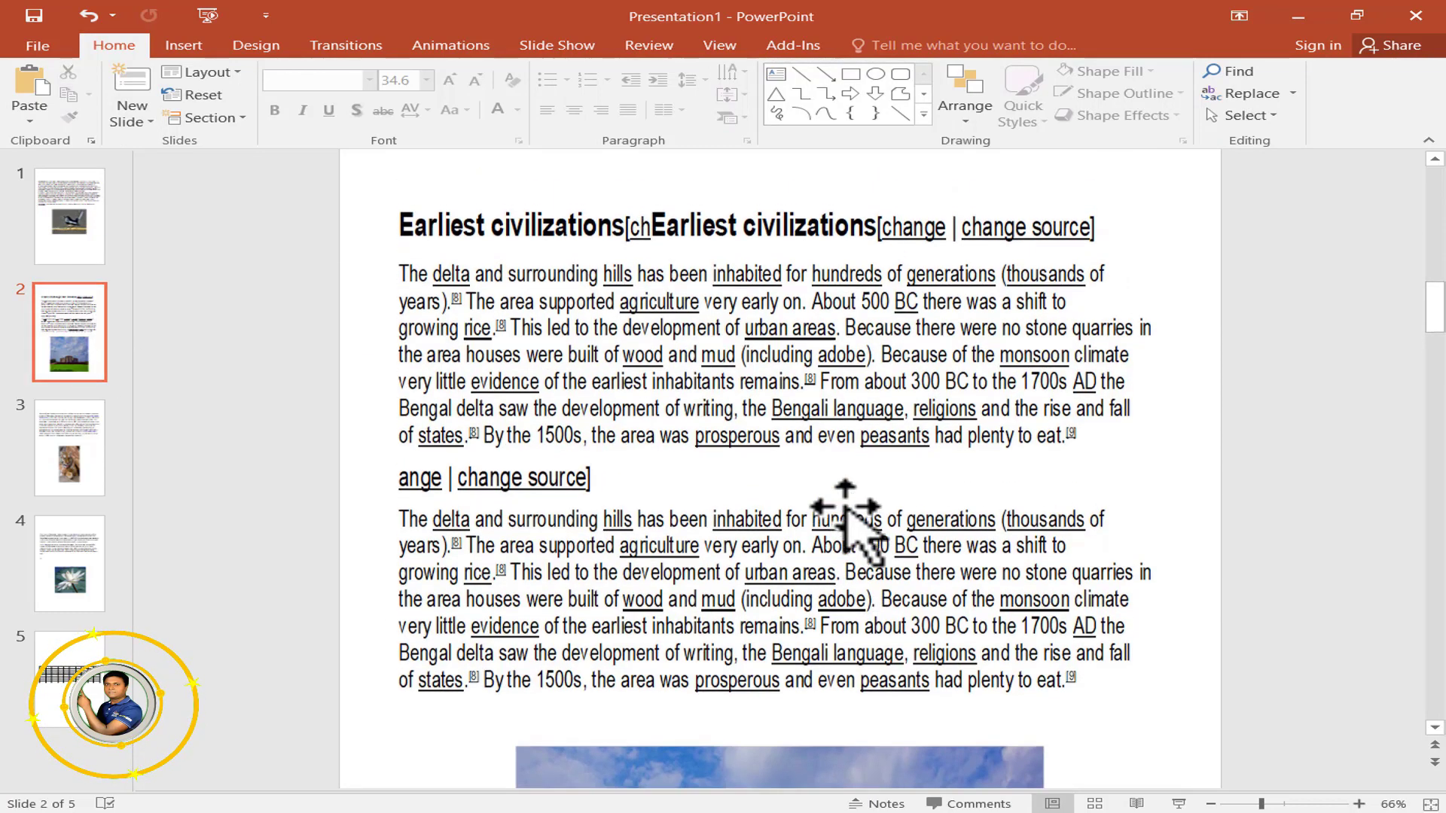
pyautogui.scroll(2, 843, 512)
pyautogui.scroll(-3, 911, 475)
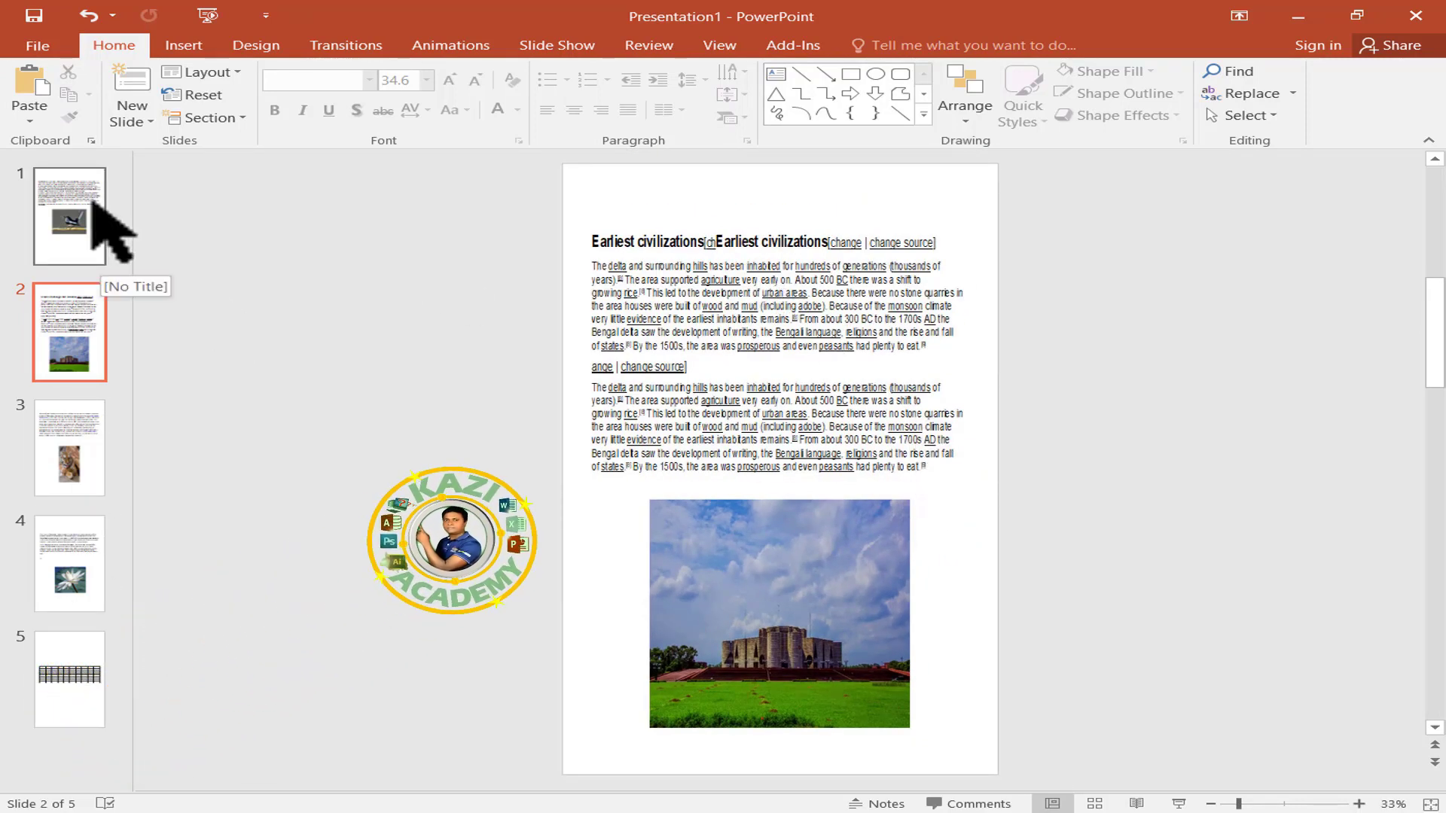
# Step: Step through slides 3 and 4 to finish on slide 5's lettered table
pyautogui.click(69, 467)
pyautogui.click(70, 565)
pyautogui.click(60, 674)
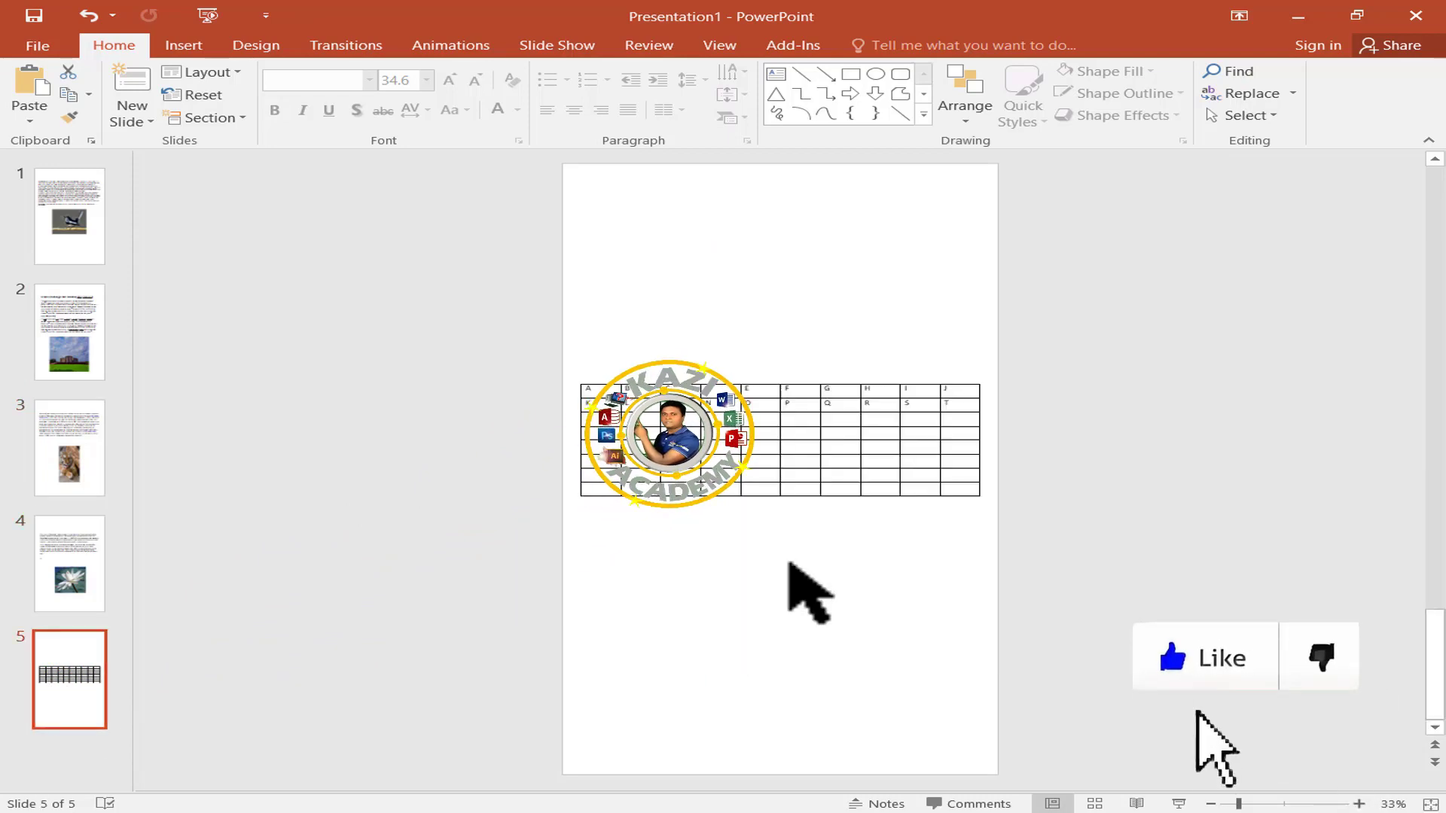